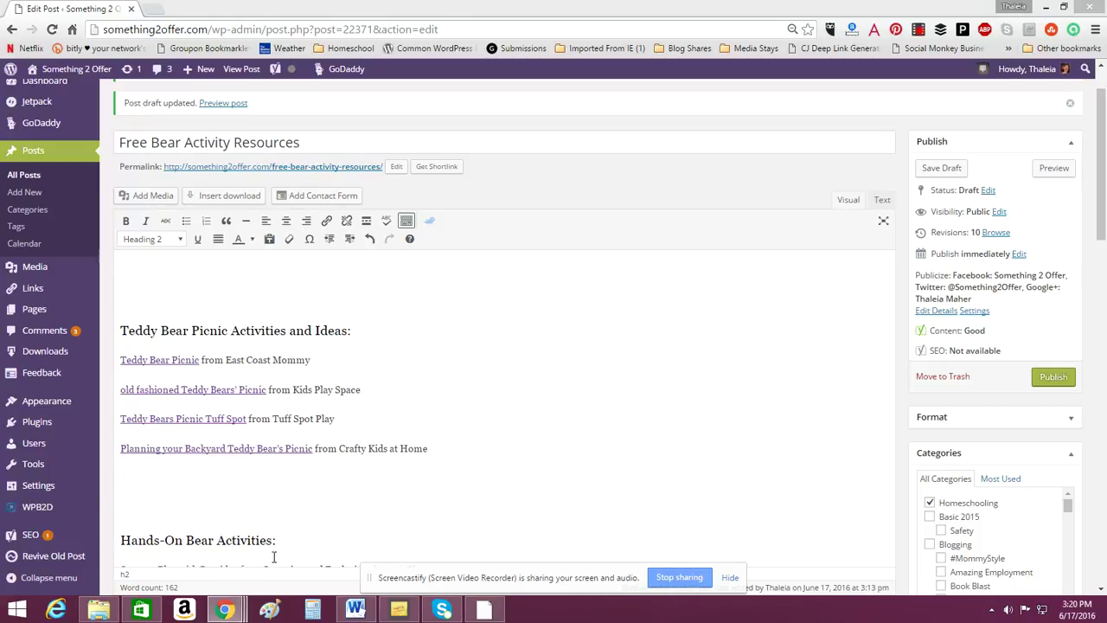
- Review the saved pictures in the bears folder in File Explorer and return to the browser
{"action": "left_click", "coordinate": [98, 609]}
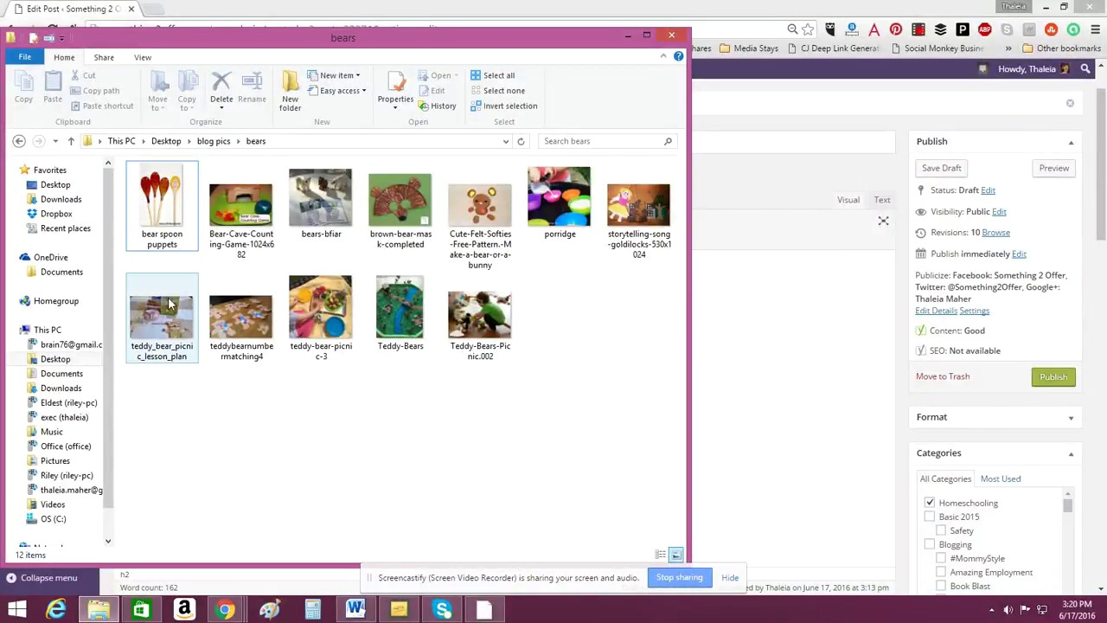
{"action": "left_click", "coordinate": [628, 41]}
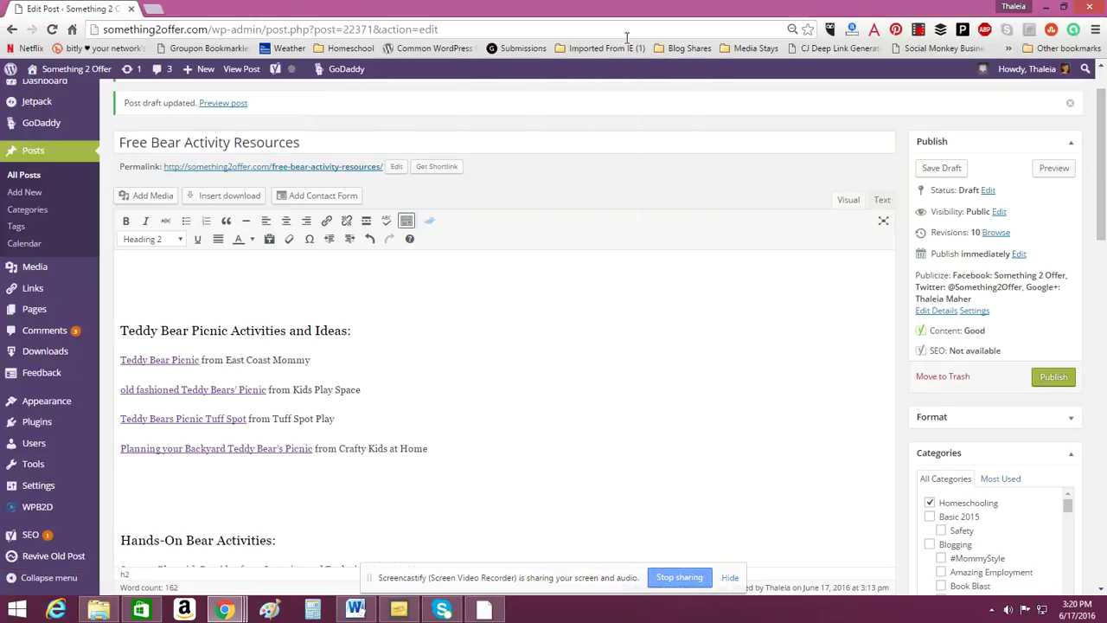
- Open picmonkey.com in a new browser tab
{"action": "left_click", "coordinate": [157, 11]}
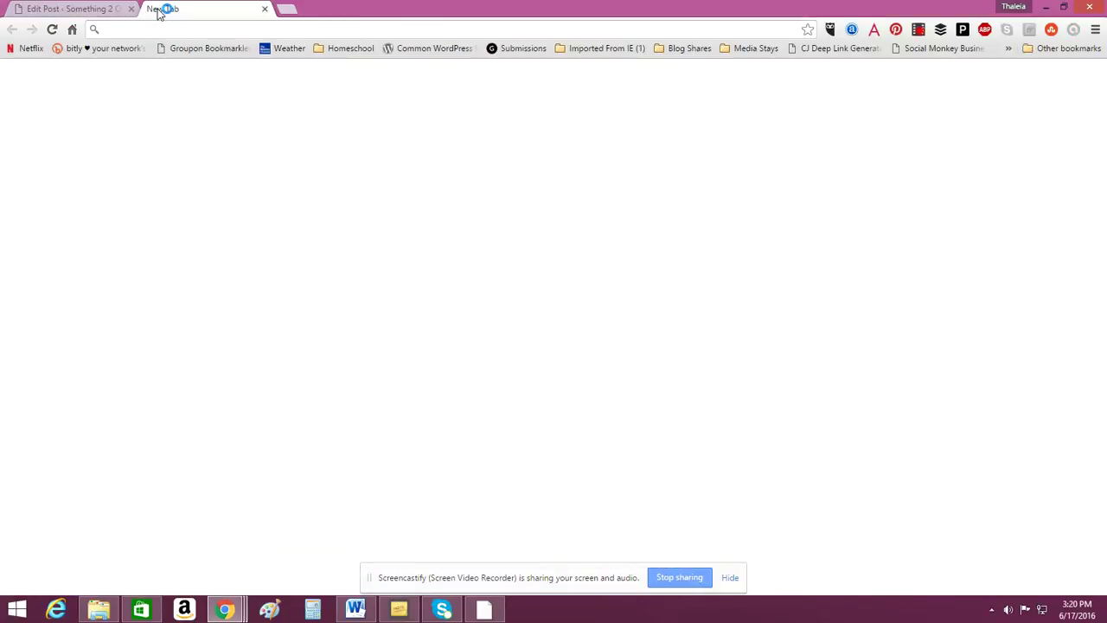
{"action": "type", "text": "picmonkey.com"}
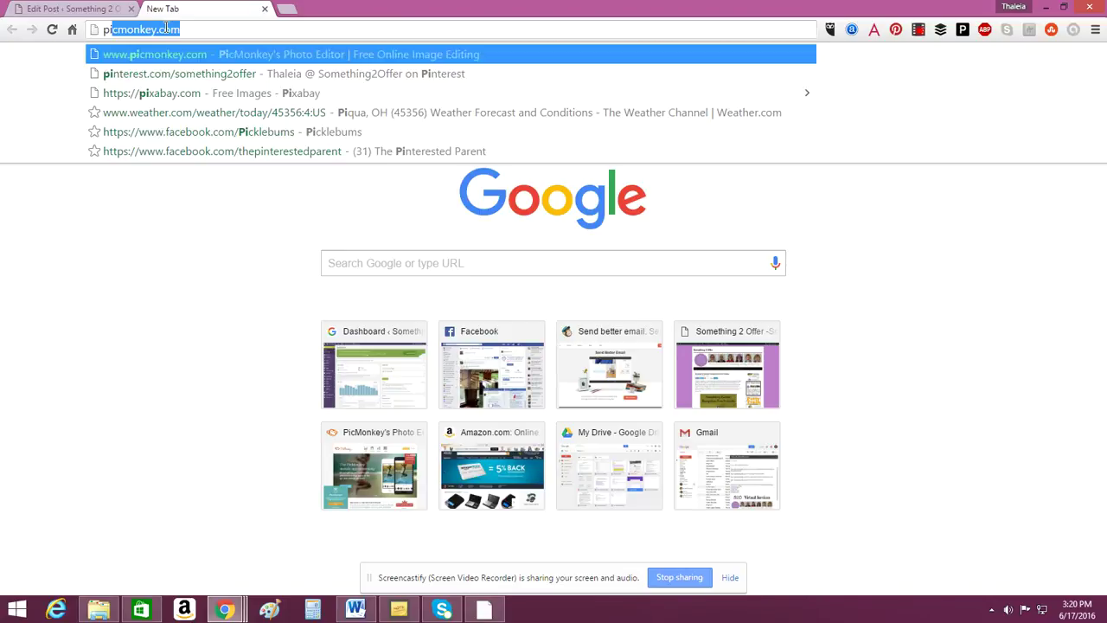
{"action": "key", "text": "Return"}
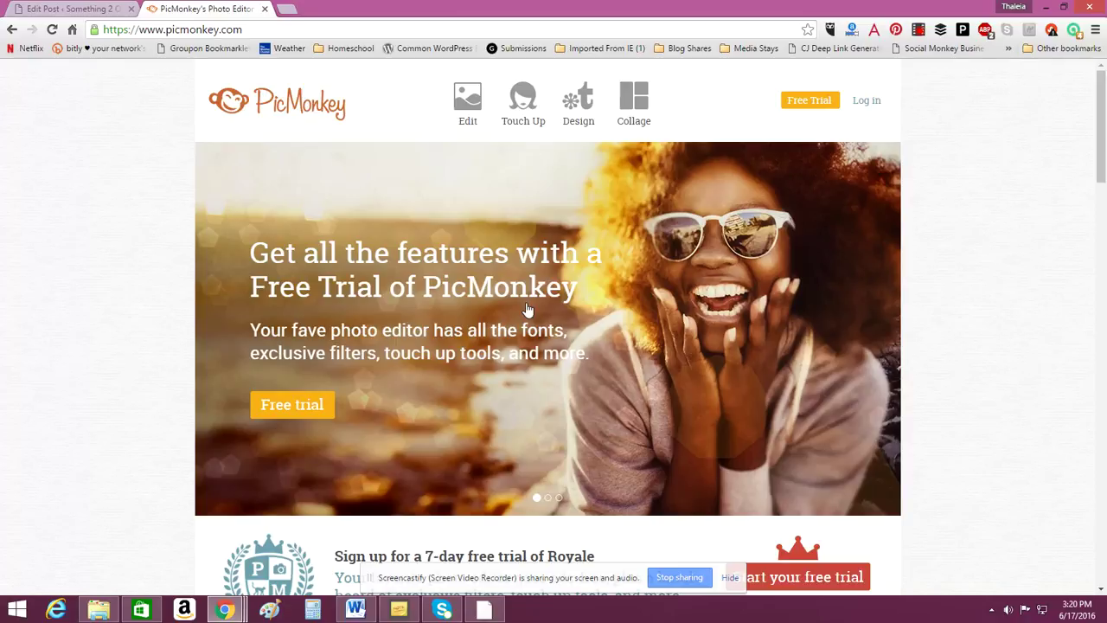
- Start a collage from computer photos, loading every picture in the bears folder from bear spoon puppets through Teddy-Bears-Picnic.002
{"action": "left_click", "coordinate": [634, 106]}
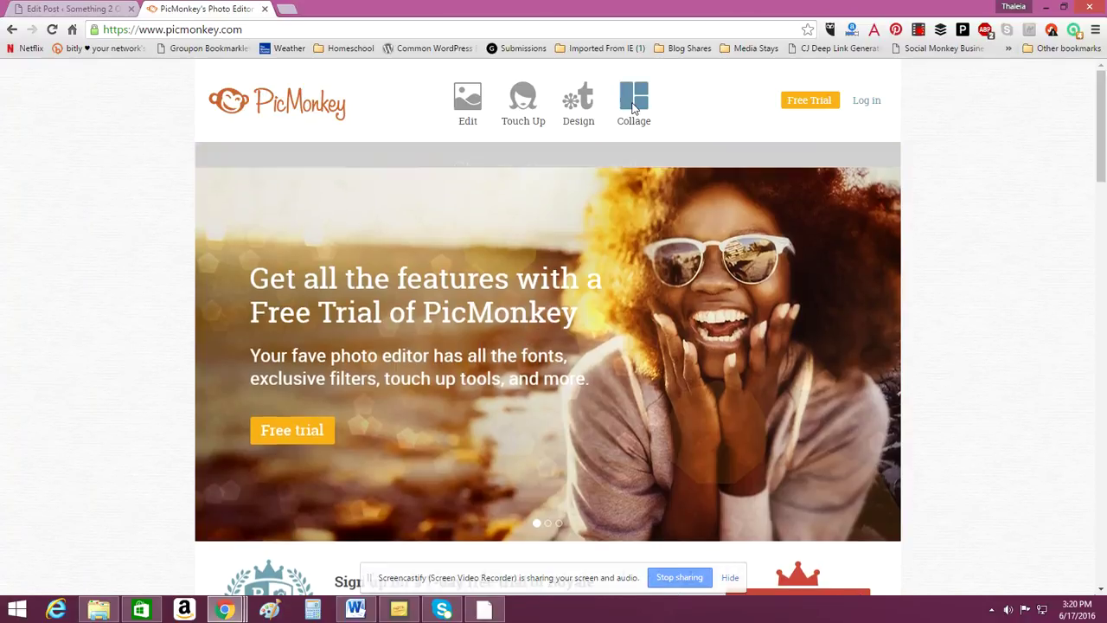
{"action": "left_click", "coordinate": [582, 122]}
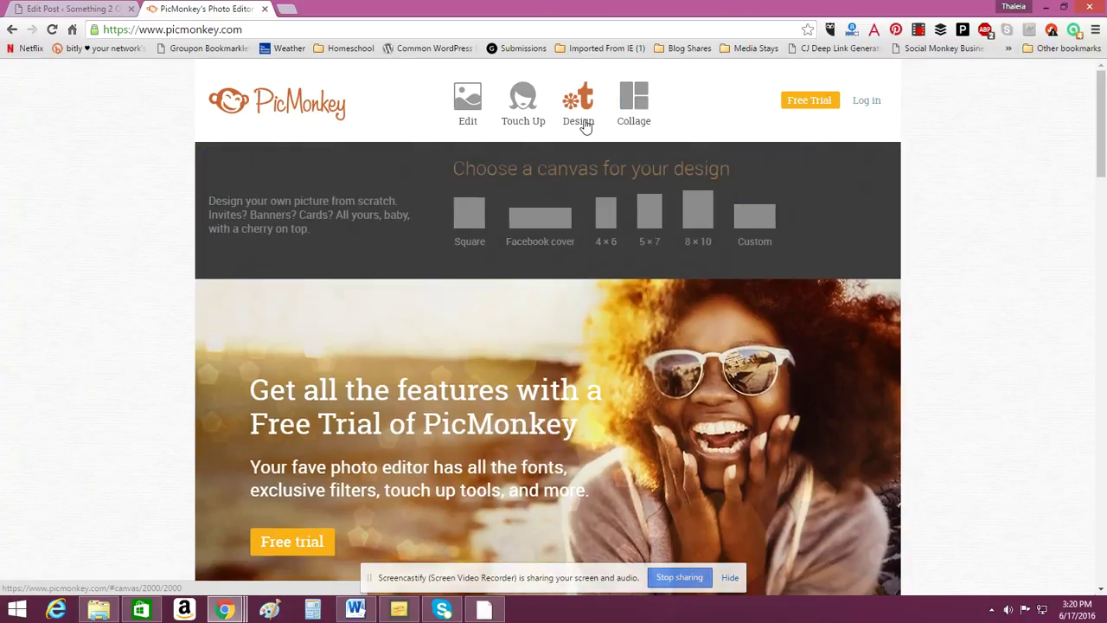
{"action": "left_click", "coordinate": [638, 104]}
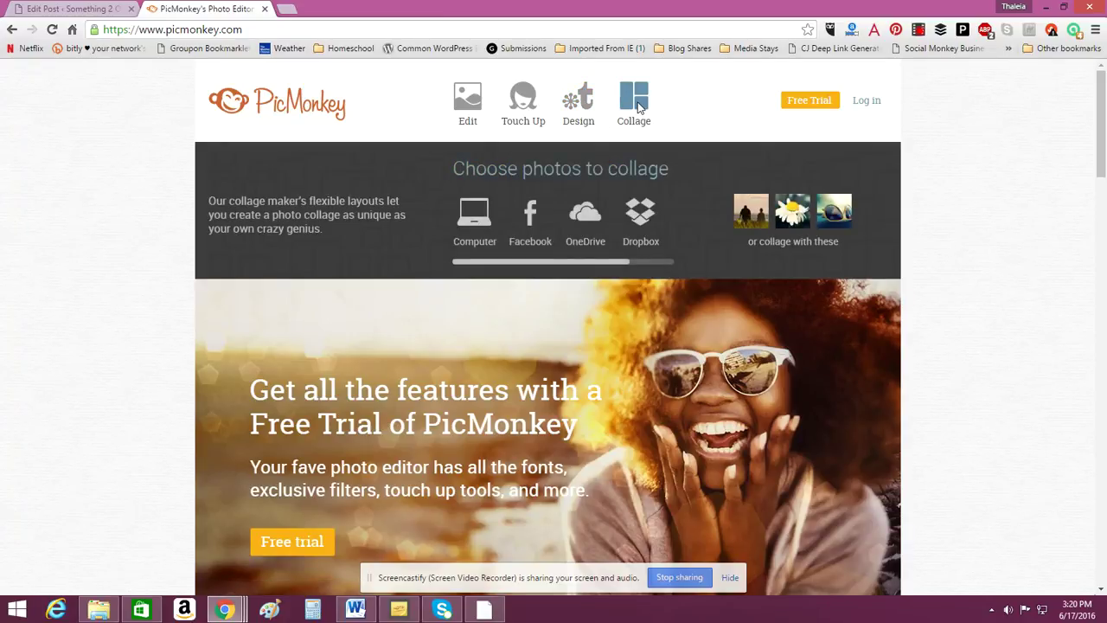
{"action": "left_click", "coordinate": [638, 105]}
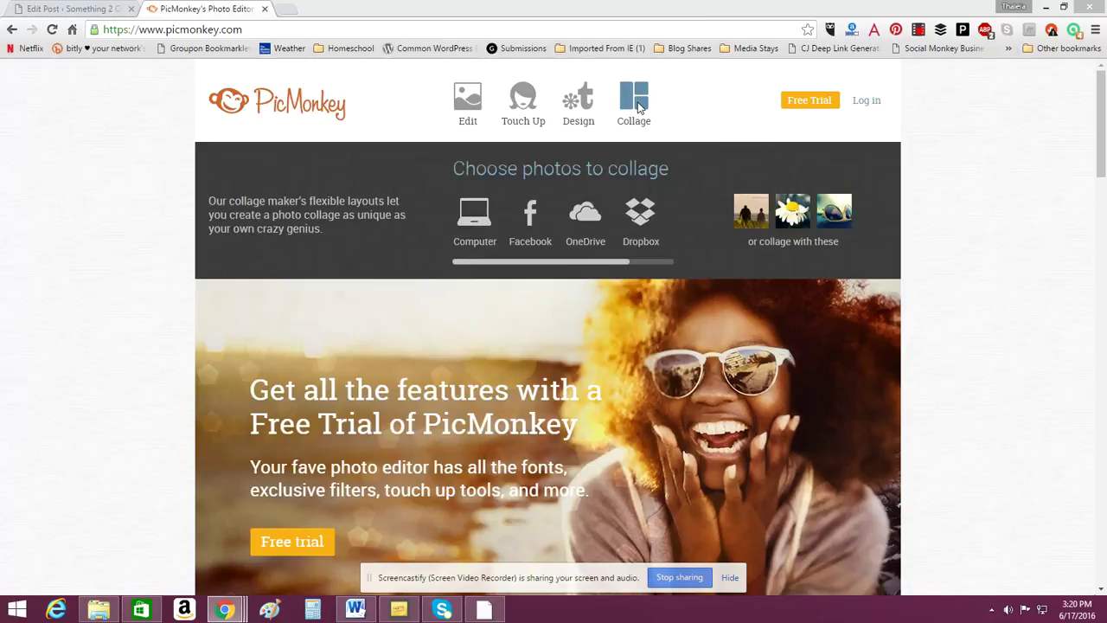
{"action": "left_click", "coordinate": [165, 121]}
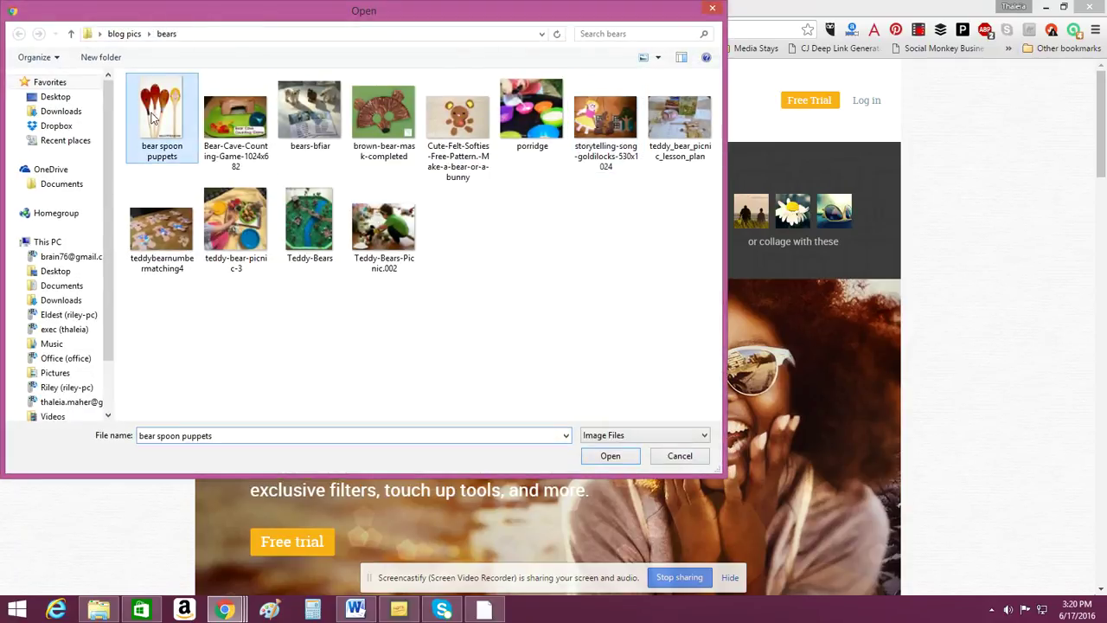
{"action": "left_click", "coordinate": [407, 231], "text": "shift"}
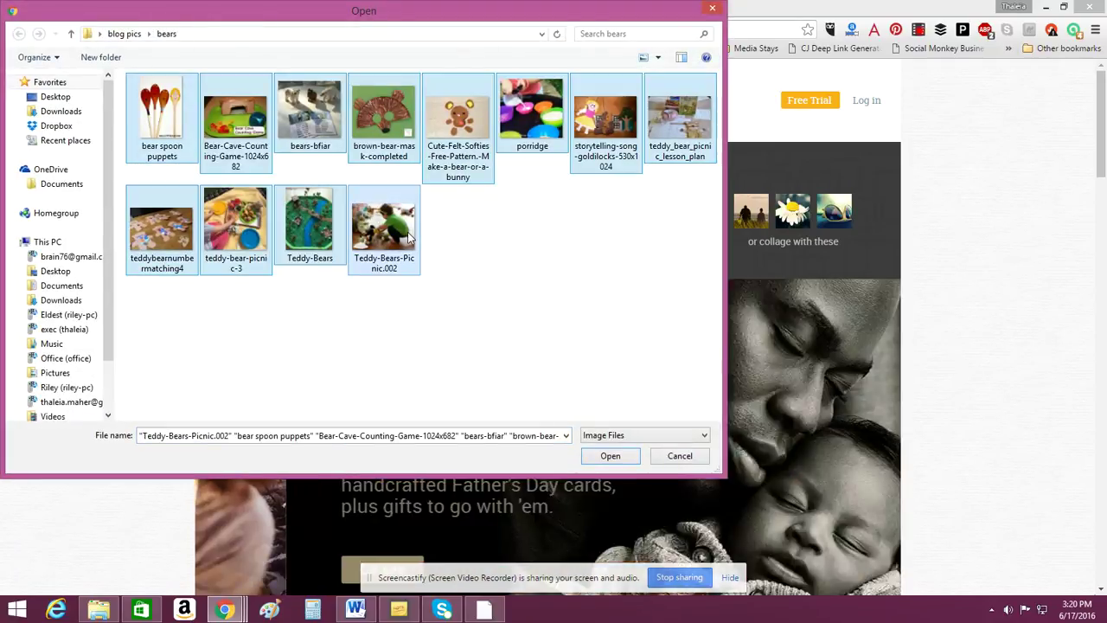
{"action": "left_click", "coordinate": [597, 459]}
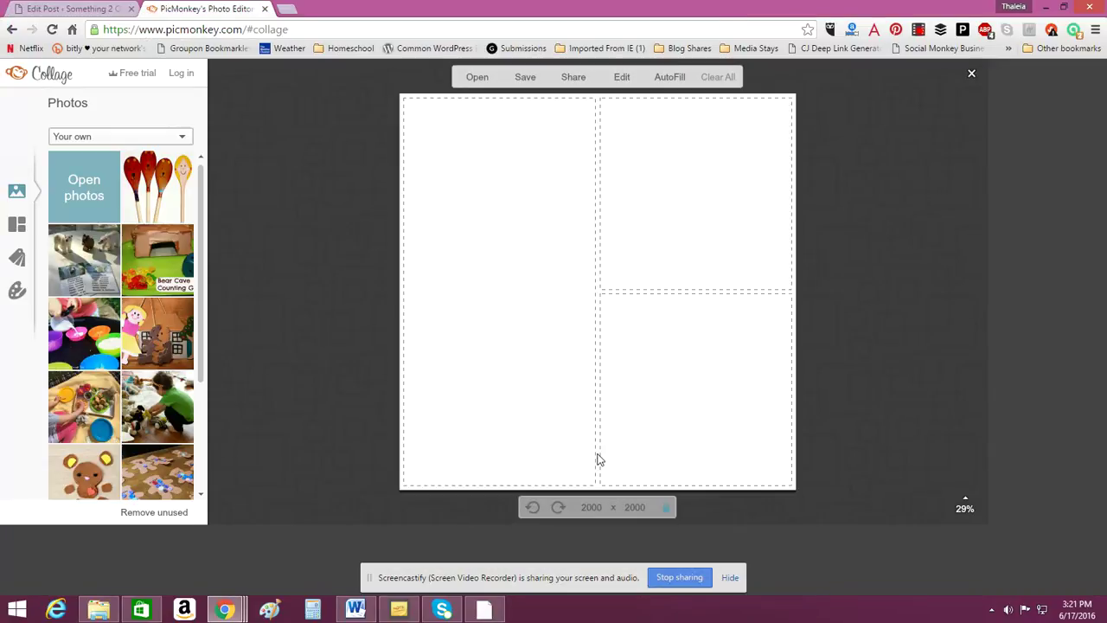
- Apply the 5 x 7 Cards layout with three small cells above and three below one large cell
{"action": "left_click", "coordinate": [17, 225]}
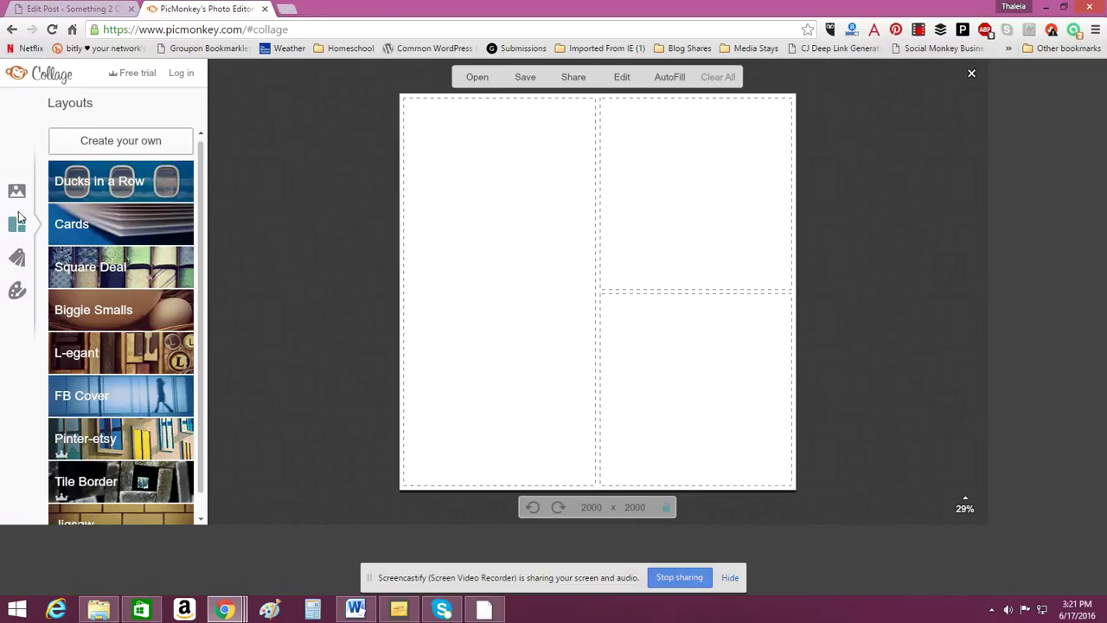
{"action": "left_click", "coordinate": [68, 227]}
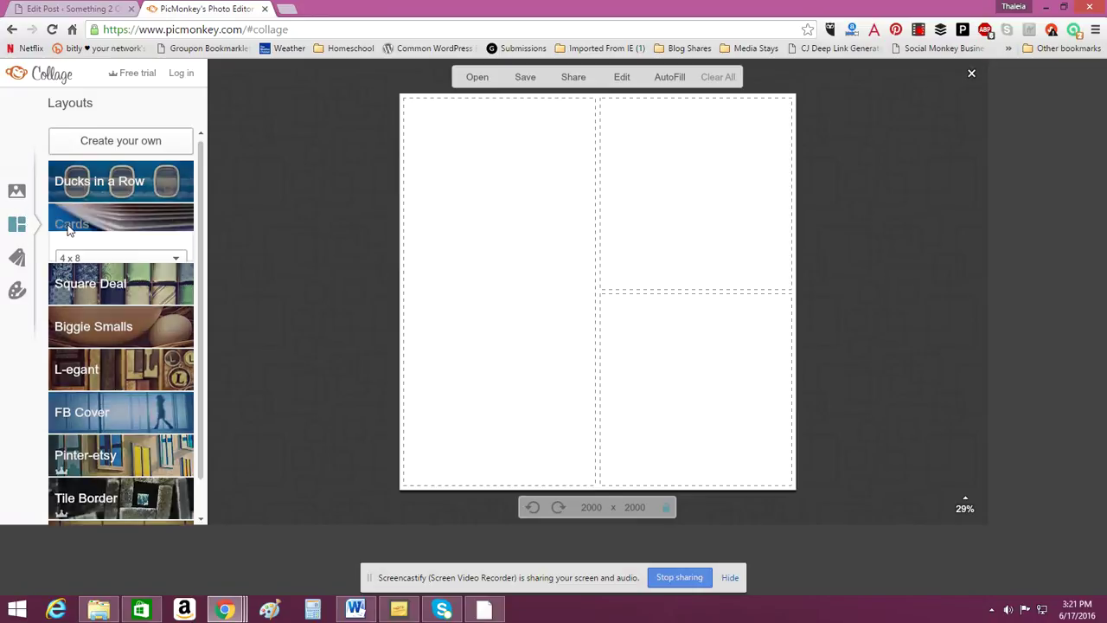
{"action": "left_click", "coordinate": [175, 258]}
{"action": "left_click", "coordinate": [150, 293]}
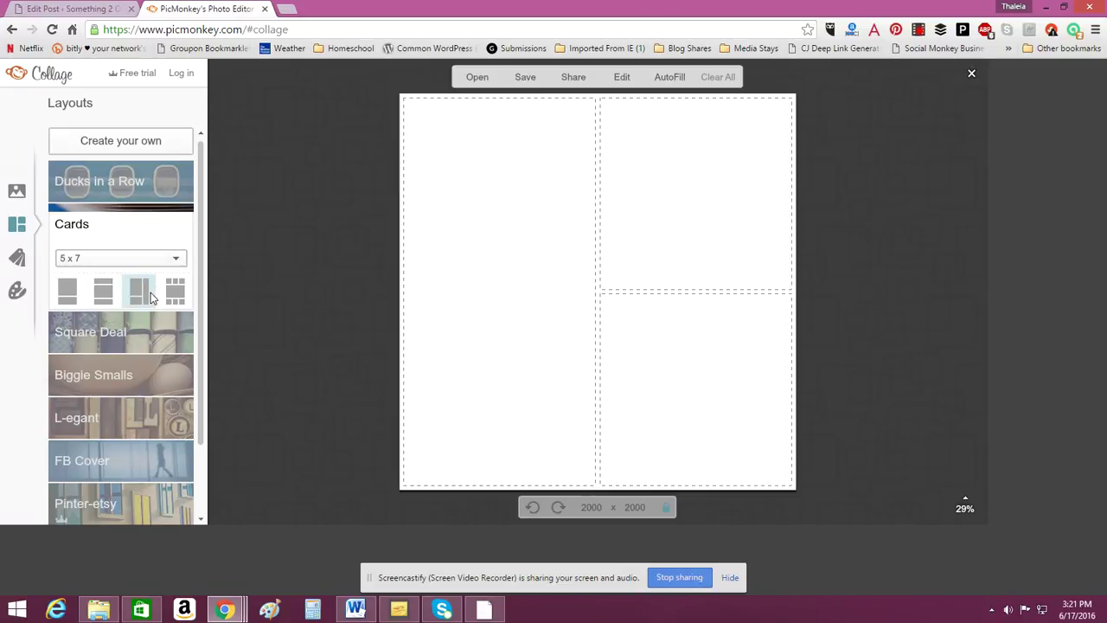
{"action": "left_click", "coordinate": [171, 298]}
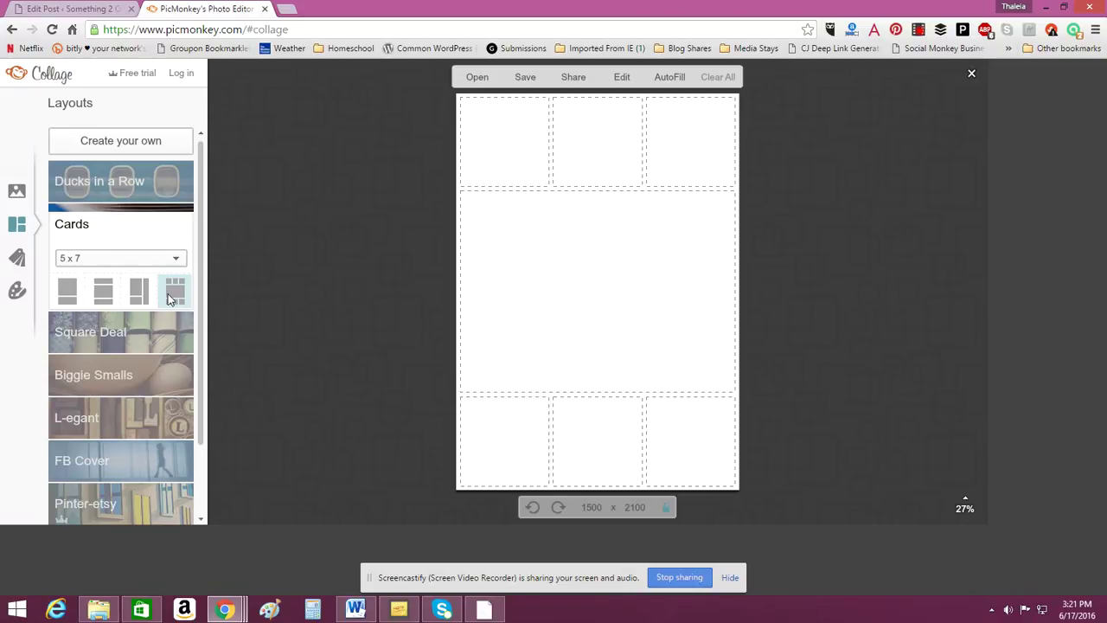
- Add the bear spoon puppets photo to the left side of the large middle cell, splitting the cell in two
{"action": "left_click", "coordinate": [16, 191]}
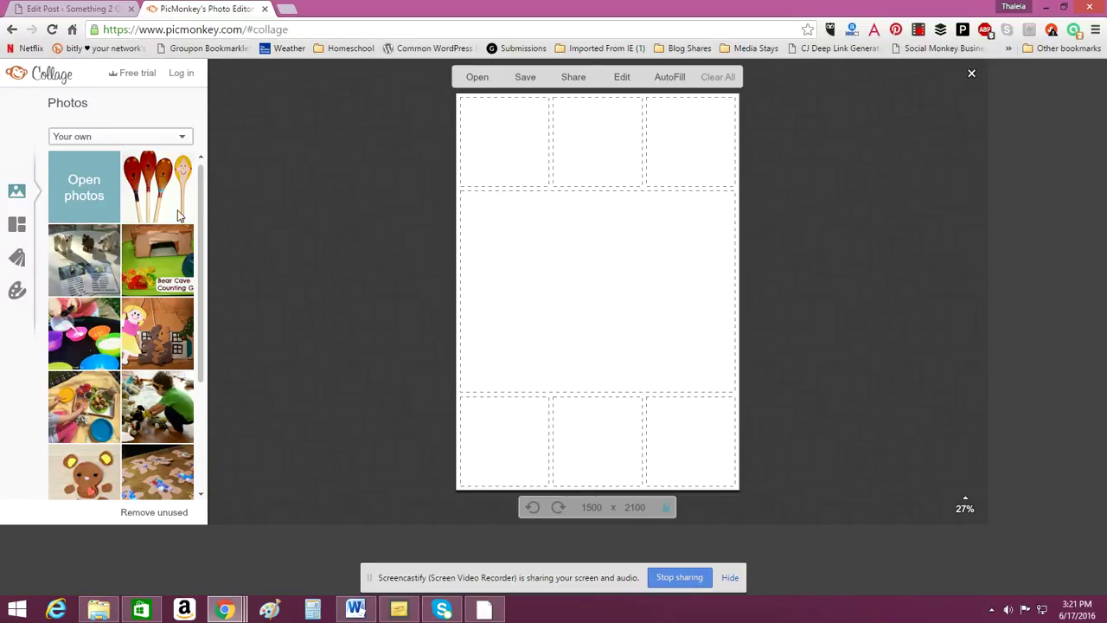
{"action": "left_click_drag", "start_coordinate": [158, 194], "coordinate": [469, 328]}
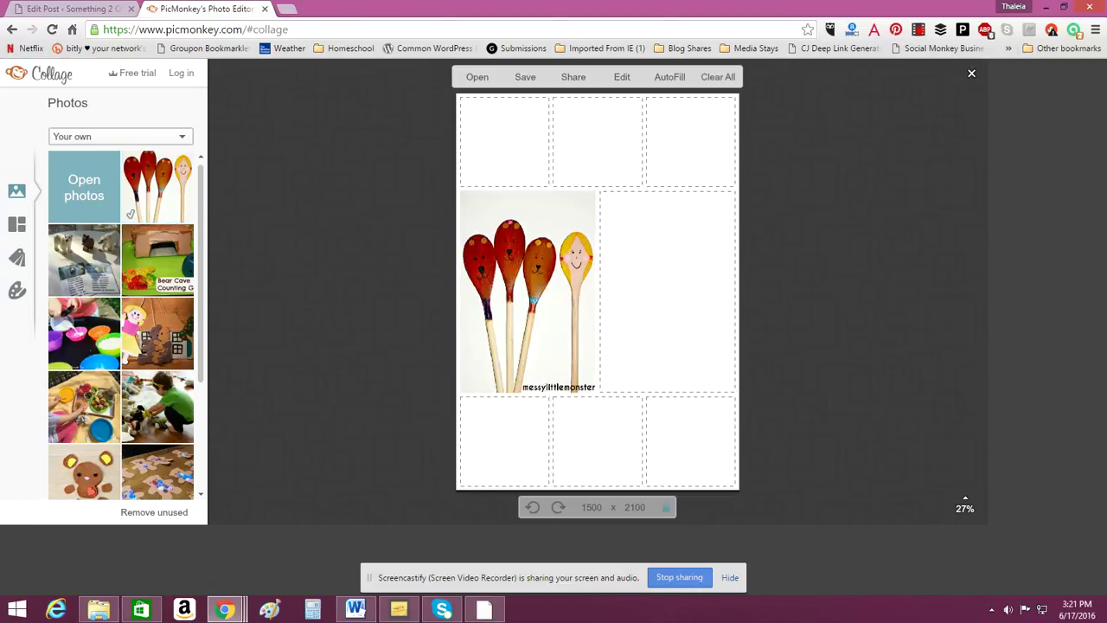
{"action": "mouse_move", "coordinate": [465, 321]}
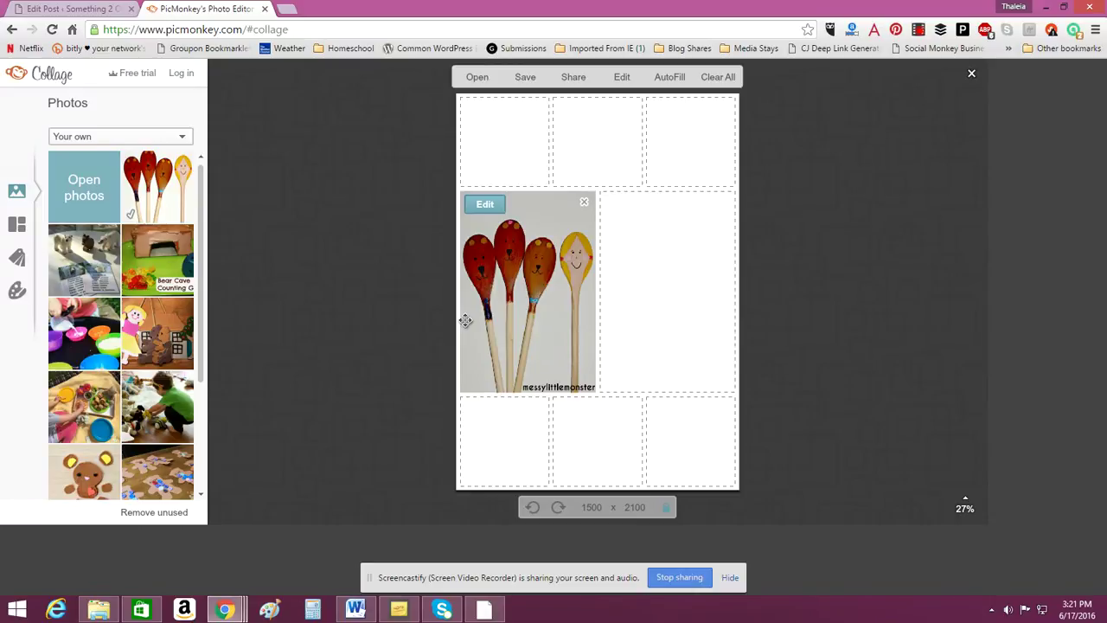
- Fill the bottom row with the Goldilocks, picnic food and felt bear photos, and the empty middle cell with the boy and stuffed animals photo
{"action": "left_click_drag", "start_coordinate": [157, 333], "coordinate": [510, 455]}
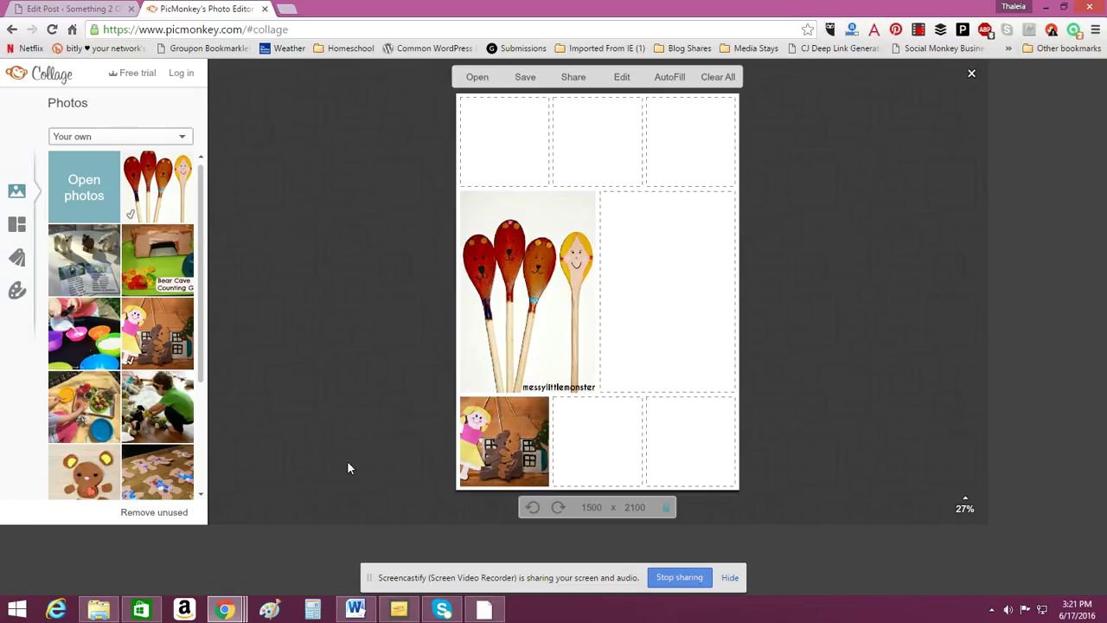
{"action": "left_click_drag", "start_coordinate": [94, 471], "coordinate": [697, 473]}
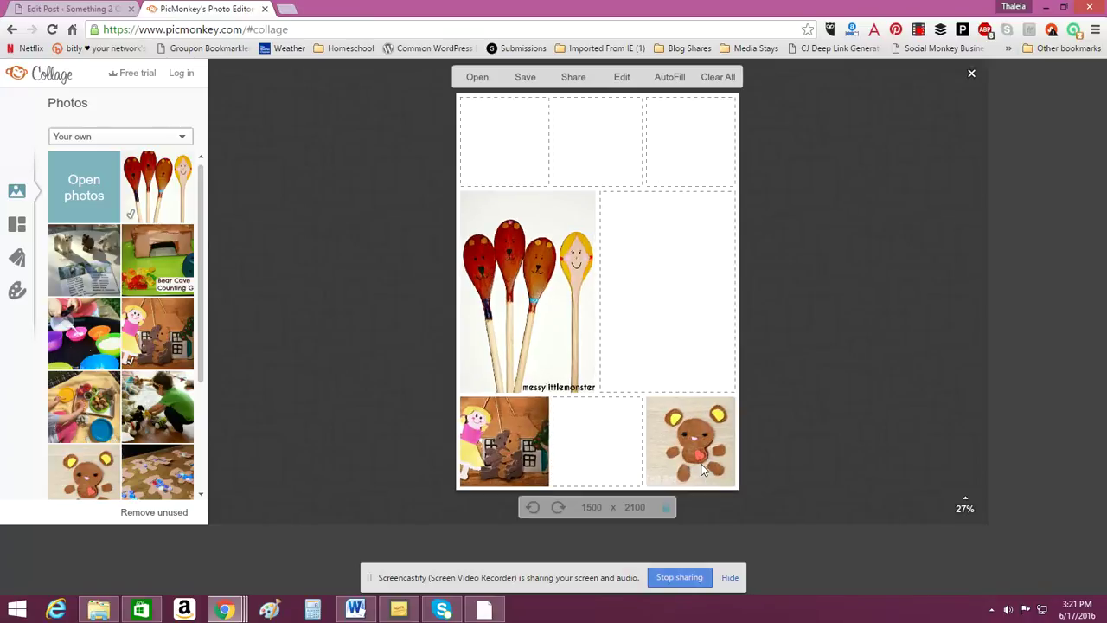
{"action": "left_click_drag", "start_coordinate": [90, 410], "coordinate": [587, 452]}
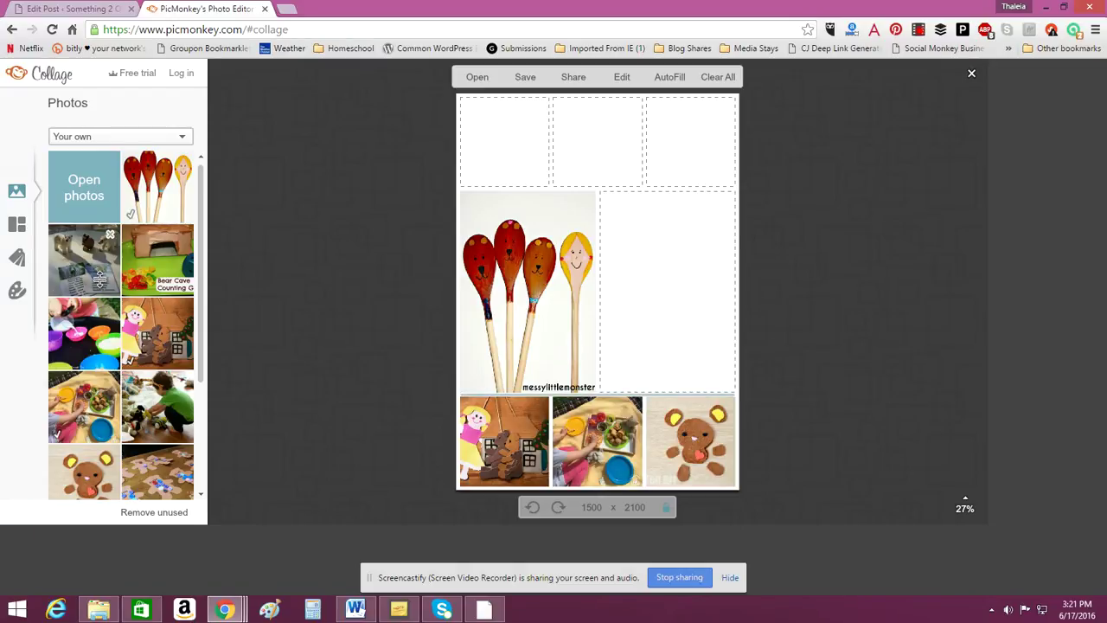
{"action": "left_click_drag", "start_coordinate": [160, 417], "coordinate": [642, 329]}
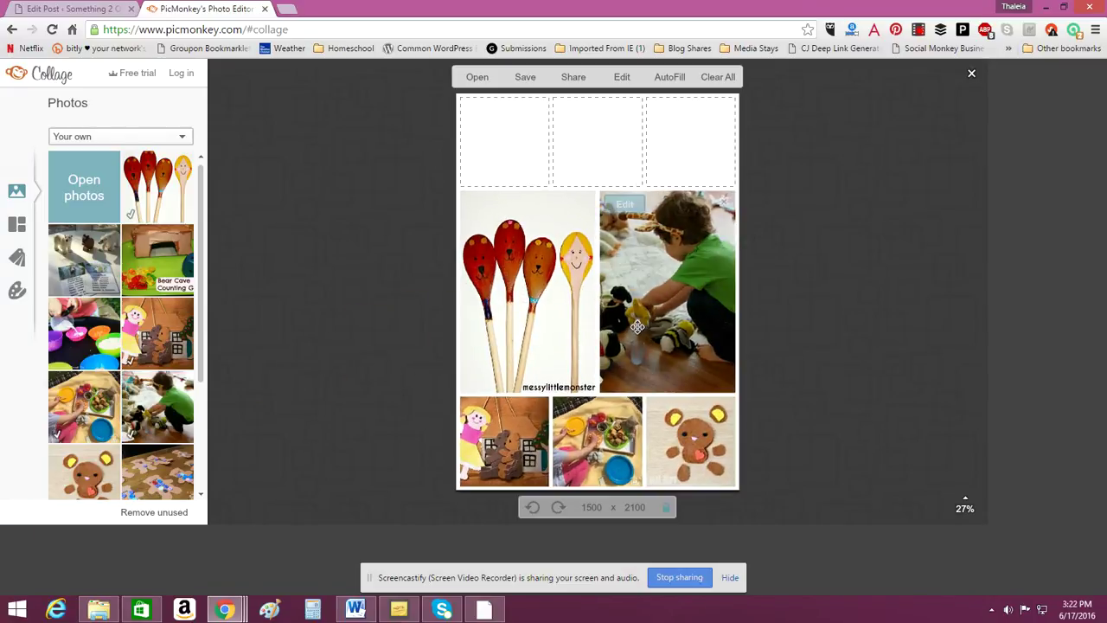
- Fill the top row from left to right with the teddy bear number matching, green Teddy-Bears habitat and teddy bear picnic lesson plan photos
{"action": "left_click_drag", "start_coordinate": [157, 472], "coordinate": [508, 162]}
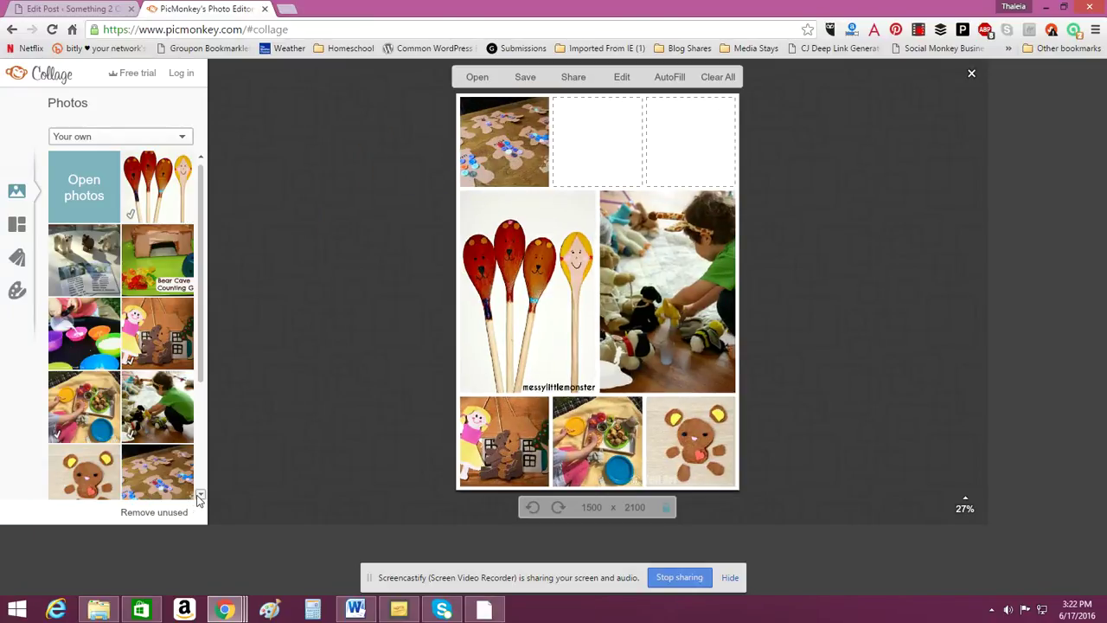
{"action": "left_click_drag", "start_coordinate": [160, 261], "coordinate": [582, 156]}
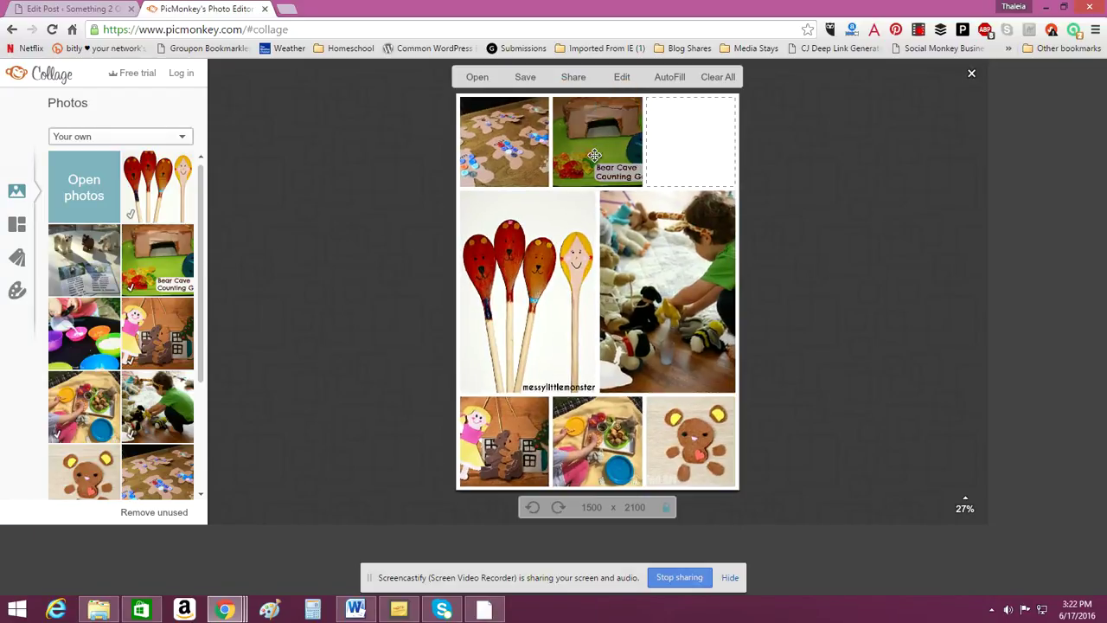
{"action": "scroll", "coordinate": [200, 495], "scroll_direction": "down", "scroll_amount": 3}
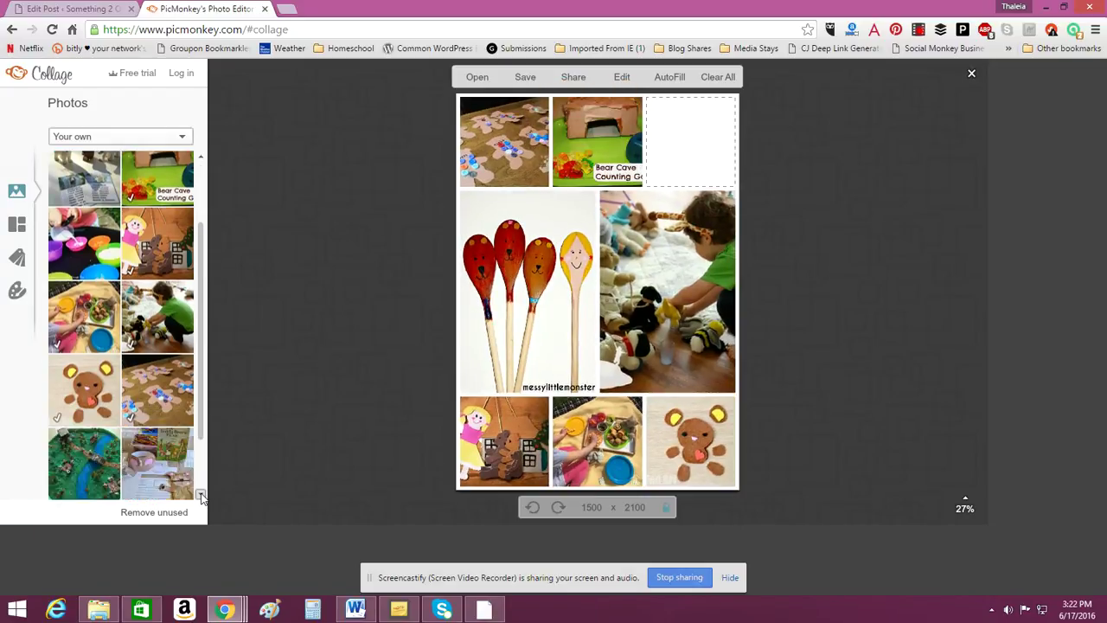
{"action": "left_click_drag", "start_coordinate": [94, 396], "coordinate": [612, 174]}
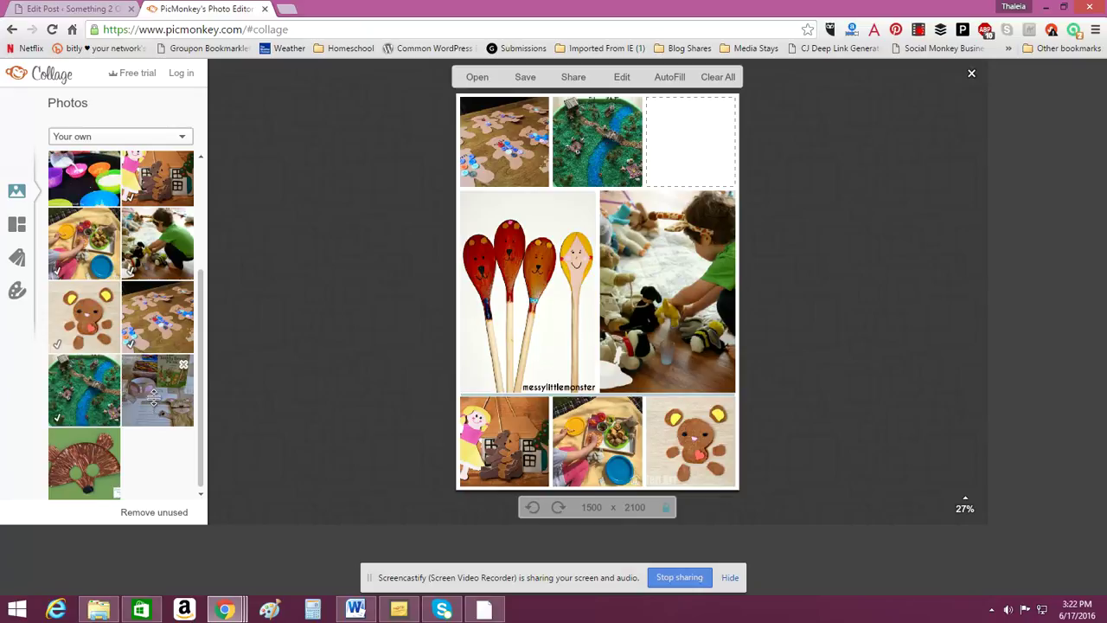
{"action": "left_click_drag", "start_coordinate": [154, 396], "coordinate": [694, 163]}
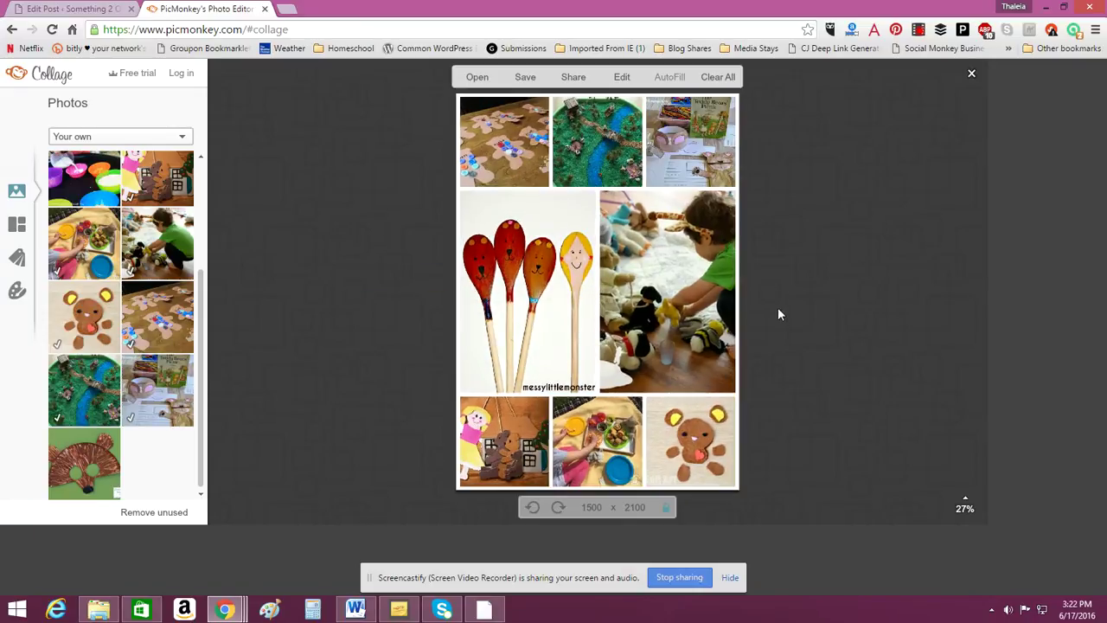
- Reposition the boy and stuffed animals photo within its cell to frame the toys
{"action": "mouse_move", "coordinate": [531, 305]}
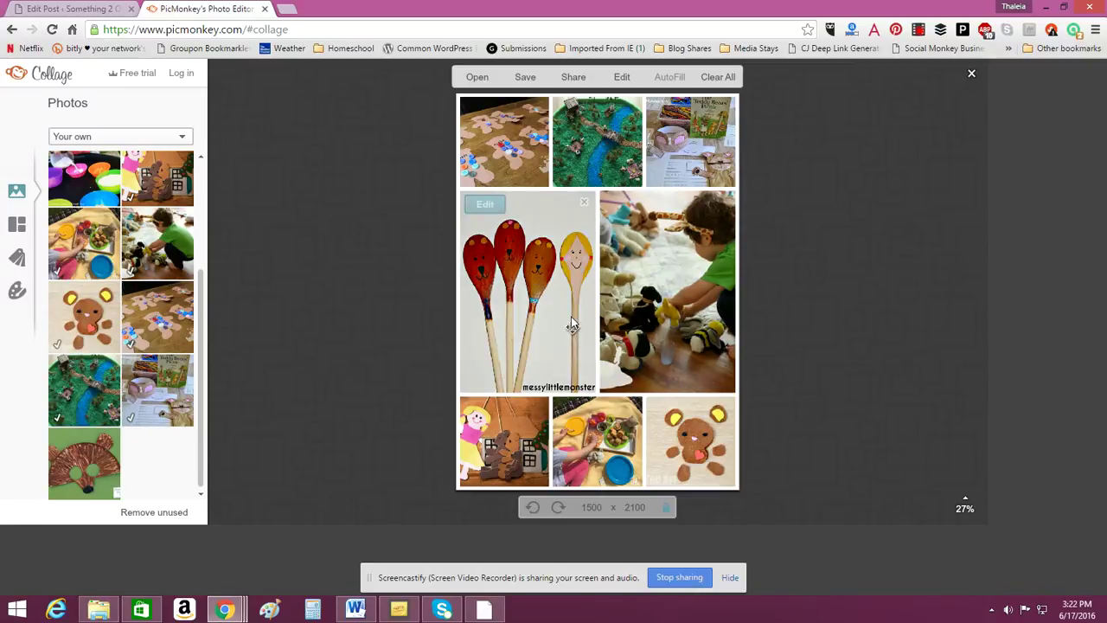
{"action": "left_click_drag", "start_coordinate": [666, 346], "coordinate": [699, 311]}
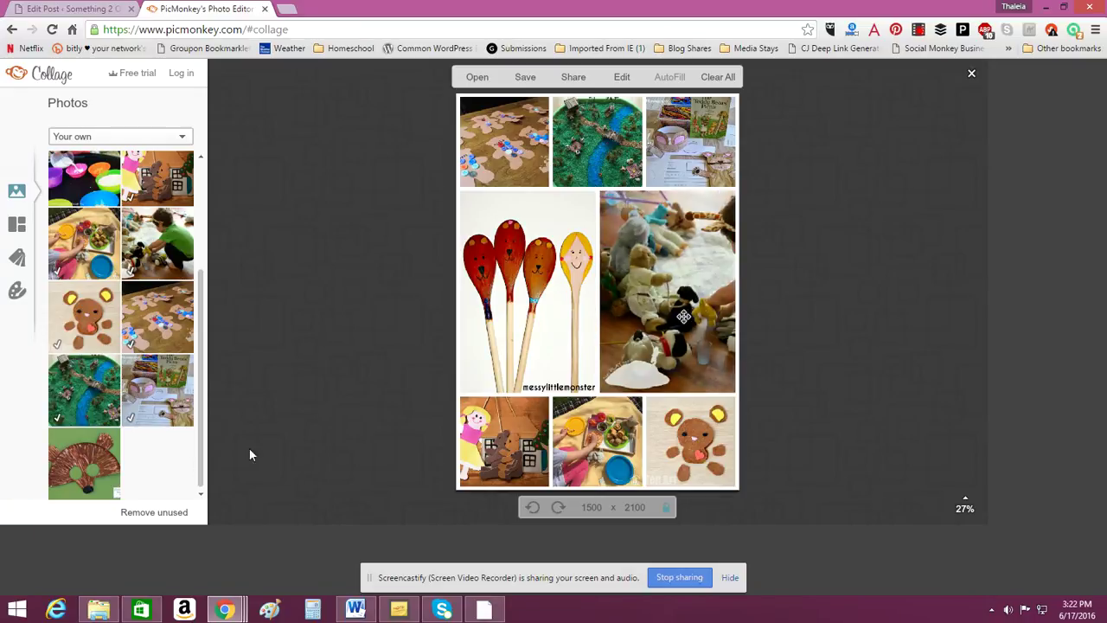
- Set the collage background color to black (010101) and the spacing between photos to 0
{"action": "left_click", "coordinate": [18, 293]}
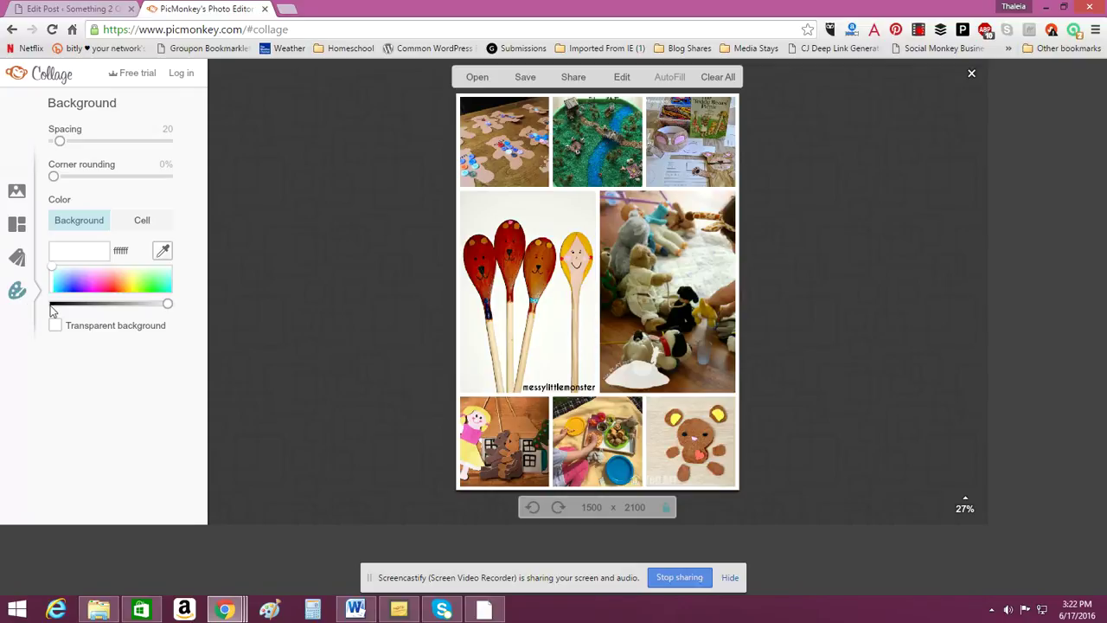
{"action": "left_click", "coordinate": [54, 305]}
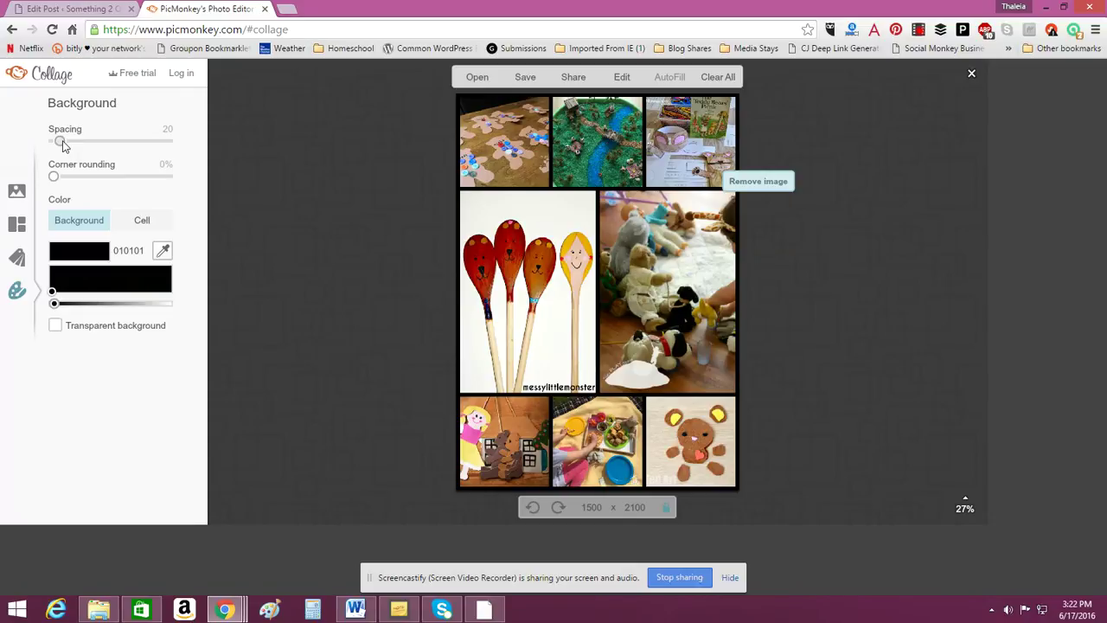
{"action": "left_click_drag", "start_coordinate": [62, 143], "coordinate": [50, 145]}
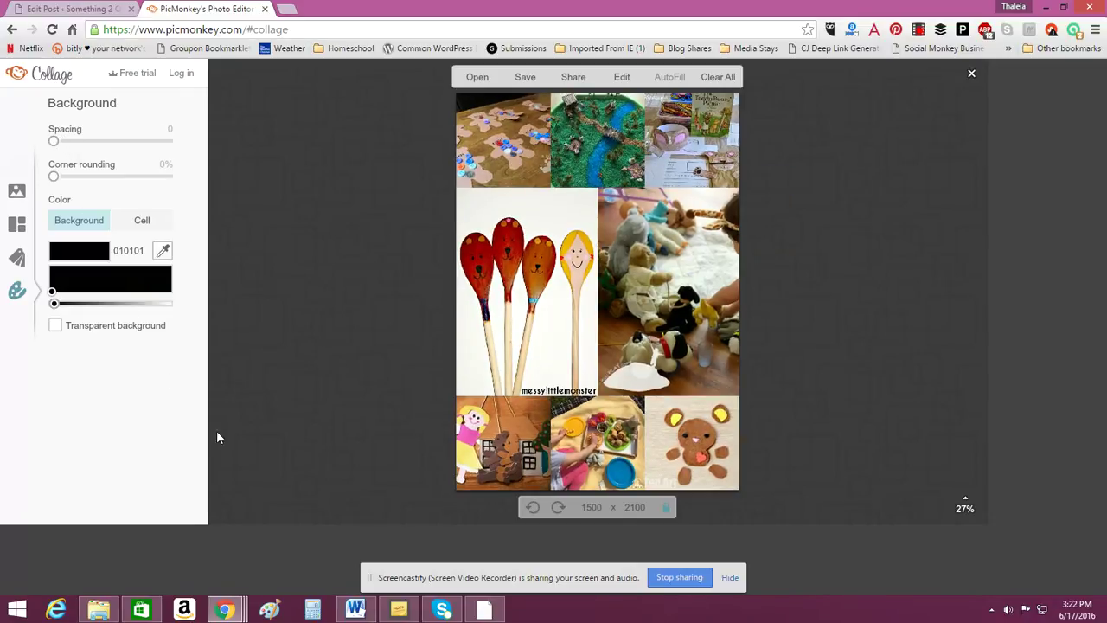
- Resize the collage to 500 x 700 pixels
{"action": "left_click", "coordinate": [587, 508]}
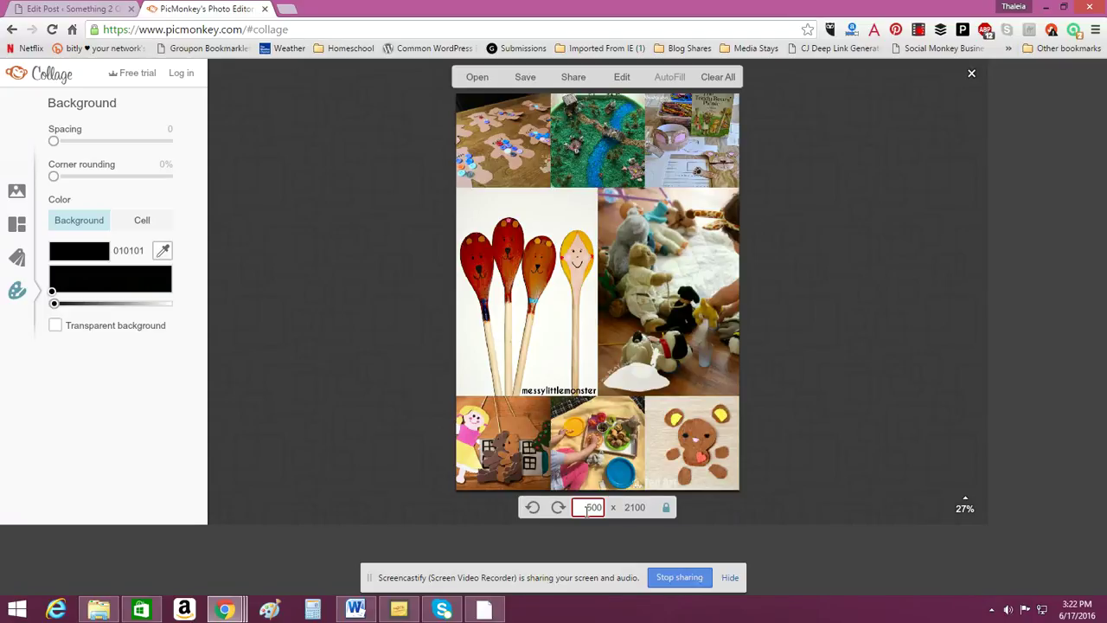
{"action": "key", "text": "Tab"}
{"action": "type", "text": "700"}
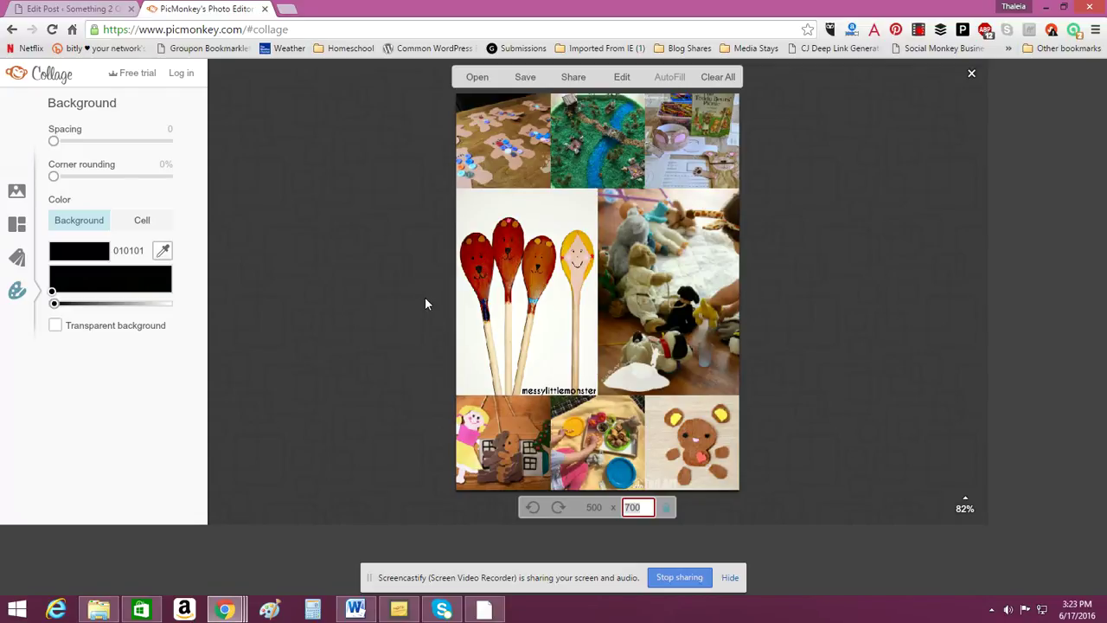
- Save the collage to the bears folder as a JPEG named Bear Activity collage
{"action": "left_click", "coordinate": [525, 80]}
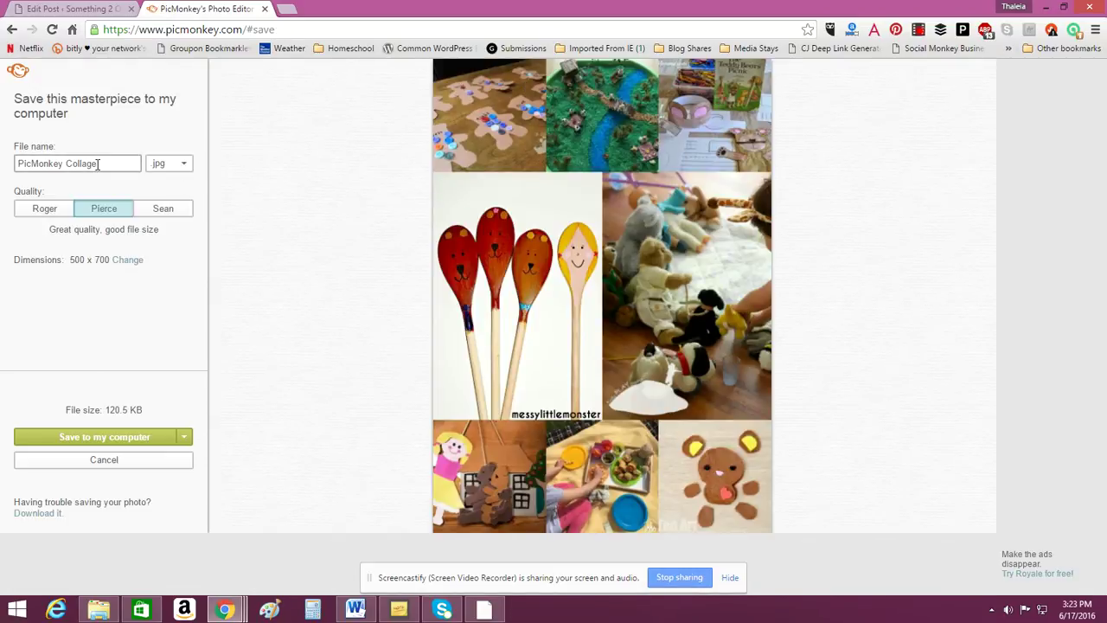
{"action": "left_click_drag", "start_coordinate": [103, 162], "coordinate": [21, 170]}
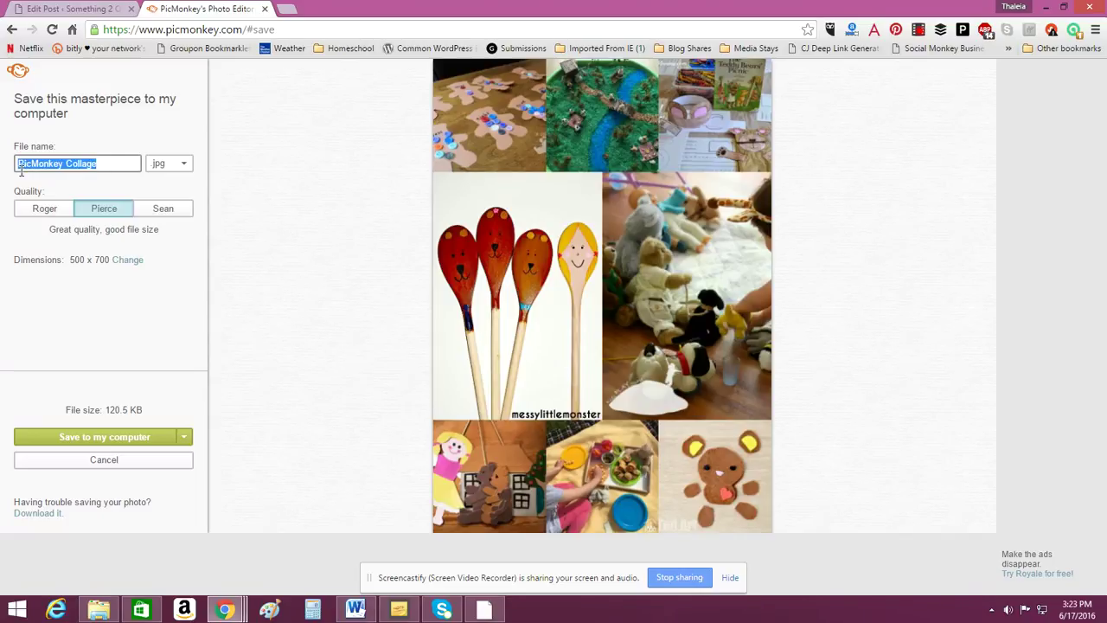
{"action": "type", "text": "Bear Activity"}
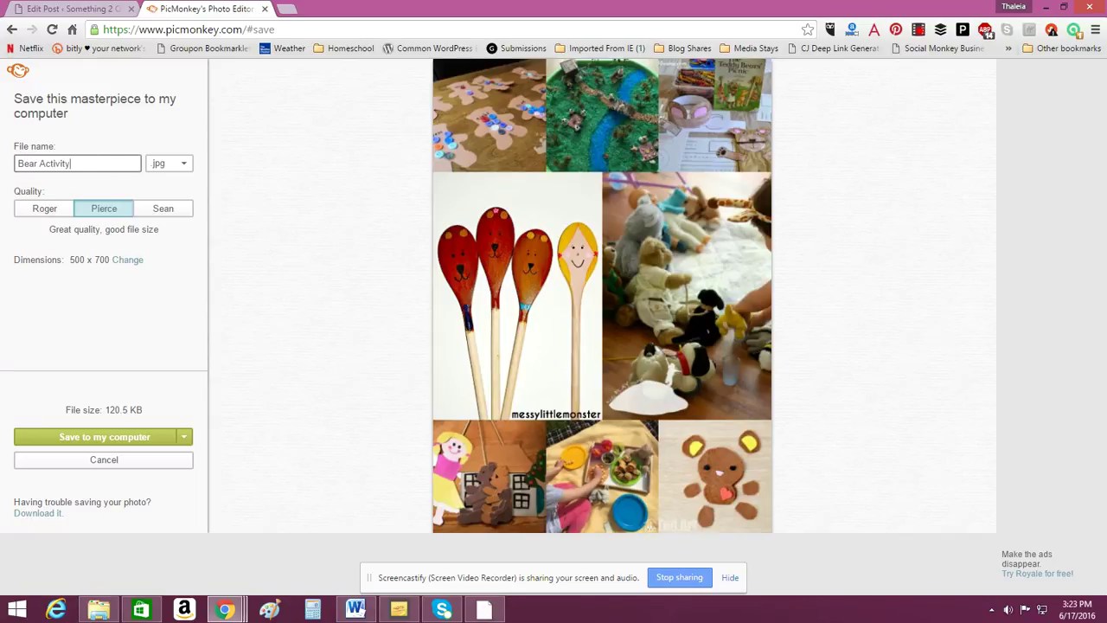
{"action": "type", "text": " collage"}
{"action": "left_click", "coordinate": [121, 437]}
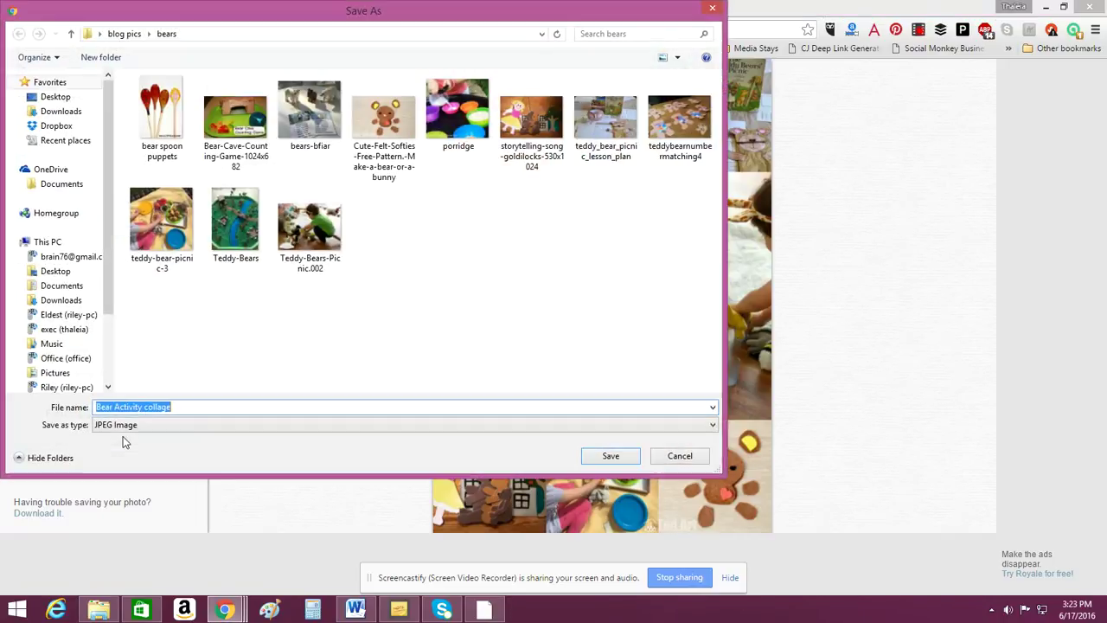
{"action": "left_click", "coordinate": [608, 456]}
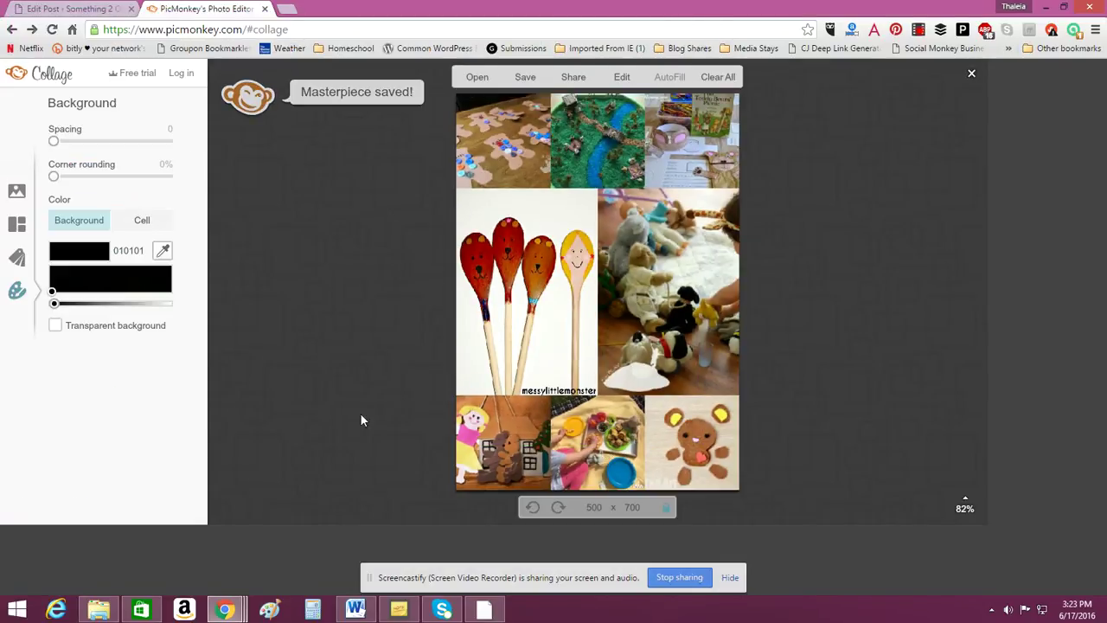
- Check the Teddy Bear Picnic Activities and Ideas section of the blog post against the photos available for the collage
{"action": "left_click", "coordinate": [16, 198]}
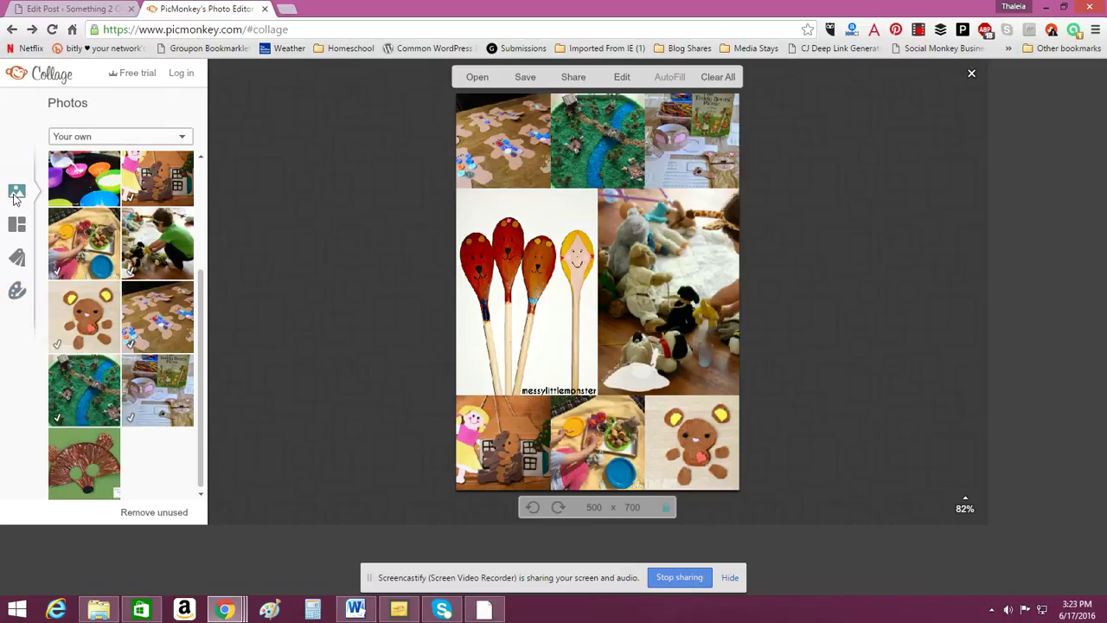
{"action": "left_click", "coordinate": [57, 10]}
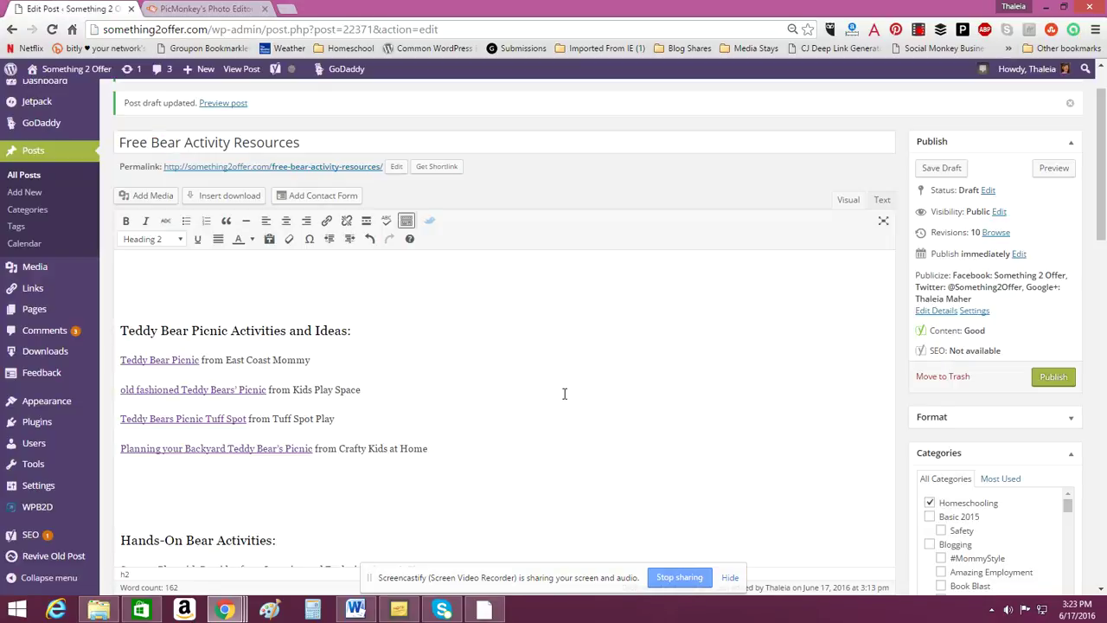
{"action": "scroll", "coordinate": [564, 394], "scroll_direction": "down", "scroll_amount": 1}
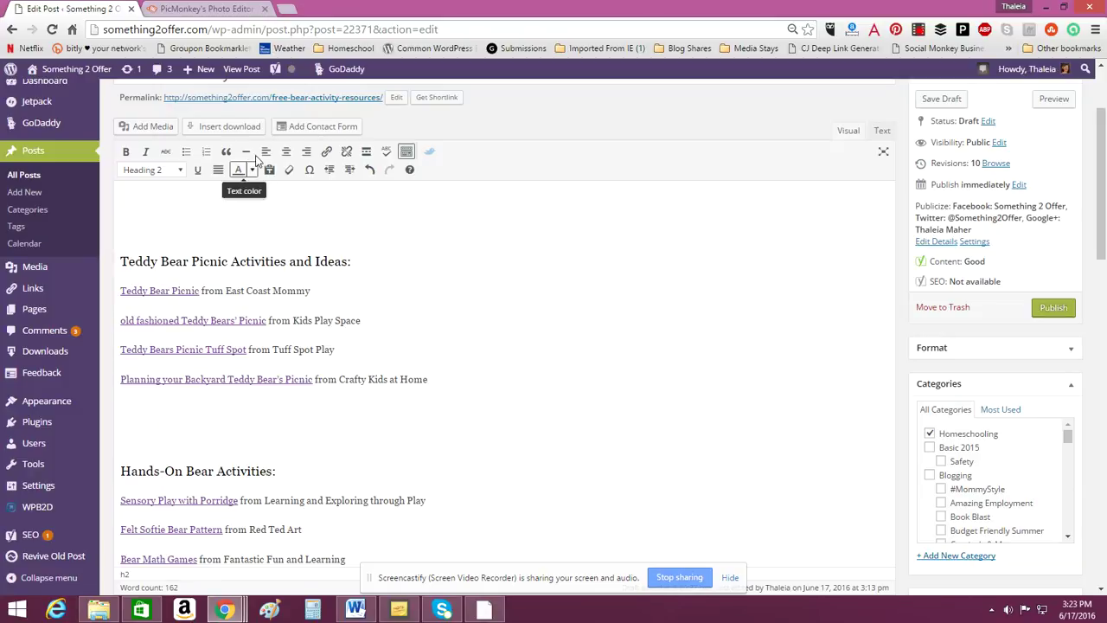
{"action": "left_click", "coordinate": [206, 8]}
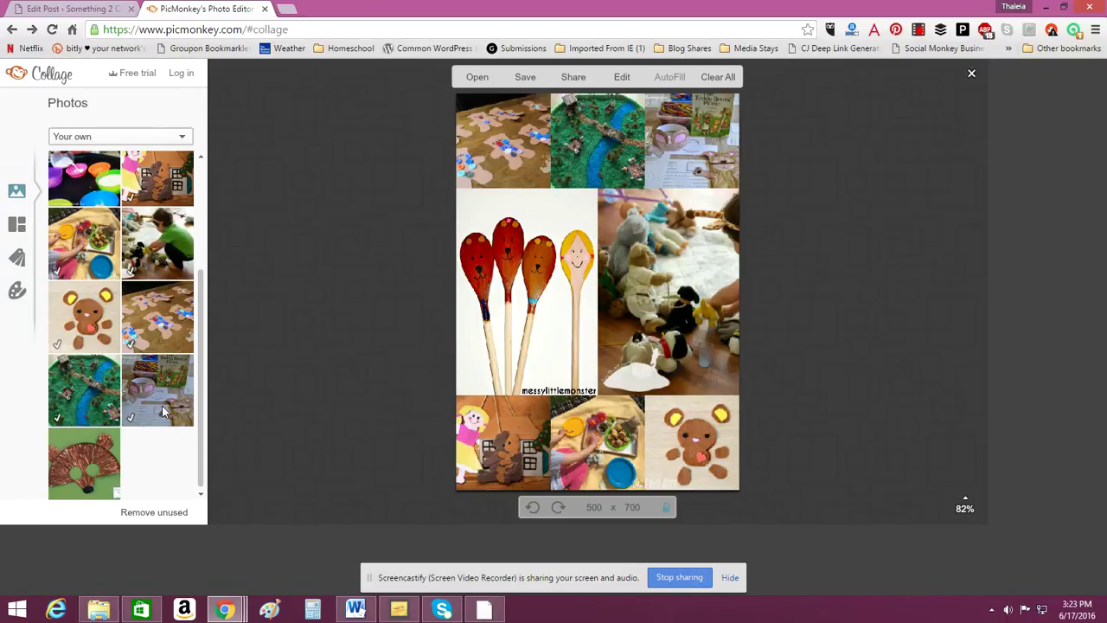
{"action": "scroll", "coordinate": [162, 405], "scroll_direction": "up", "scroll_amount": 3}
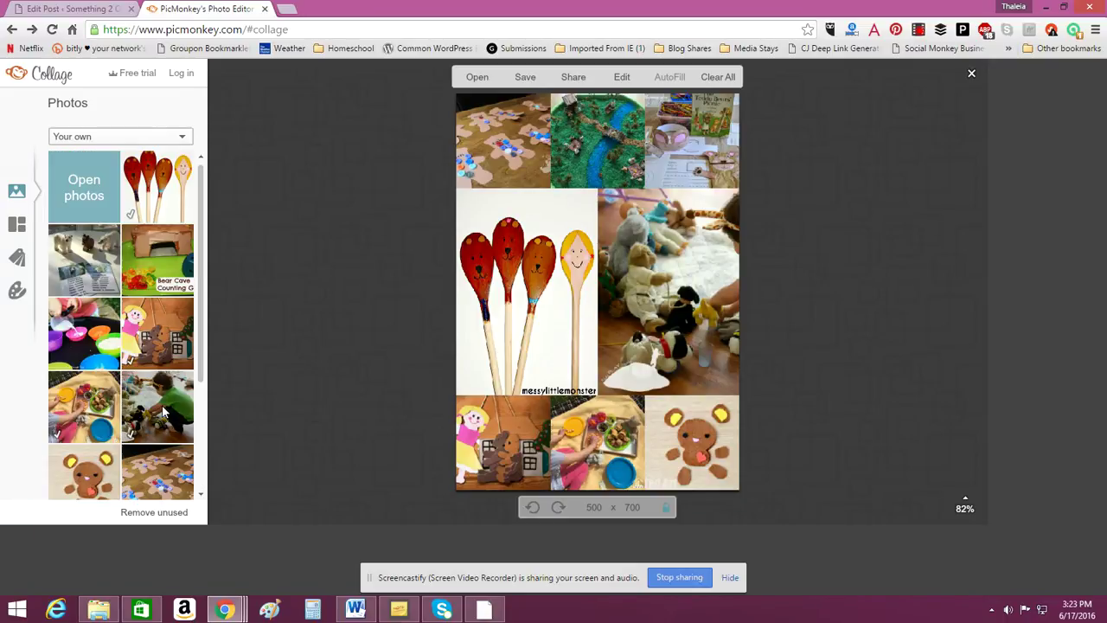
{"action": "left_click", "coordinate": [200, 498]}
{"action": "left_click", "coordinate": [199, 499]}
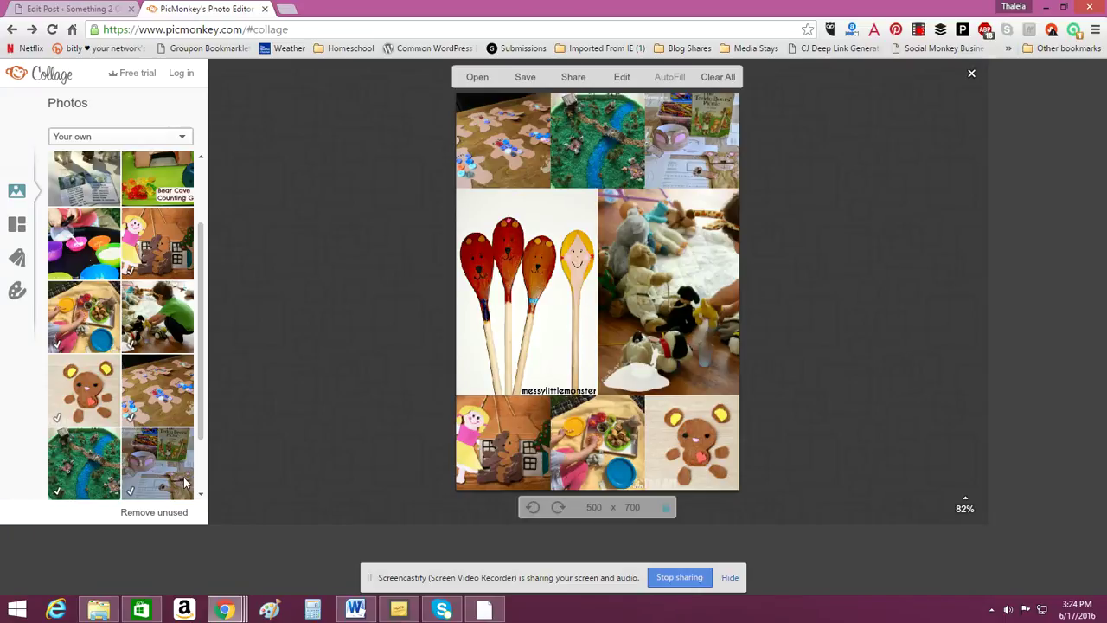
- Change the collage to the four-cell Square Deal layout
{"action": "left_click", "coordinate": [17, 227]}
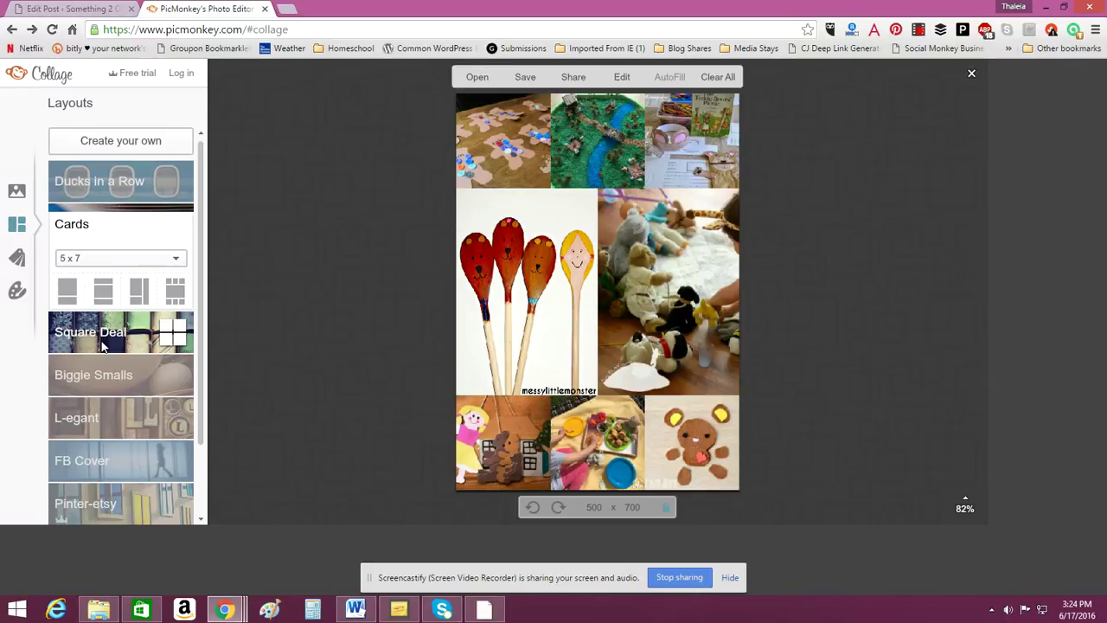
{"action": "left_click", "coordinate": [101, 345]}
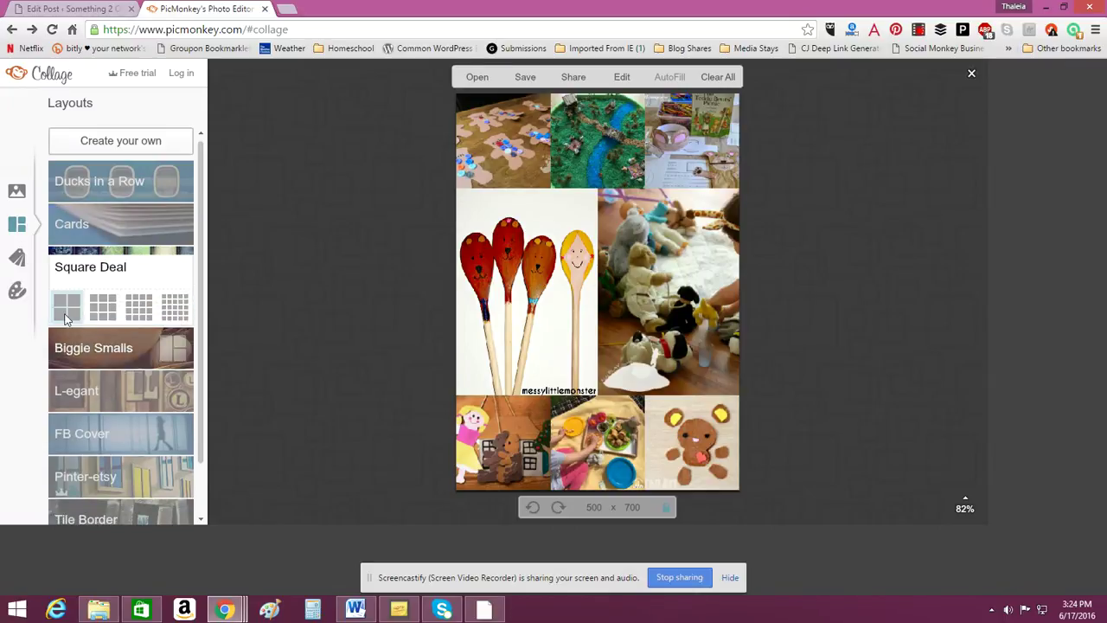
{"action": "left_click", "coordinate": [67, 307]}
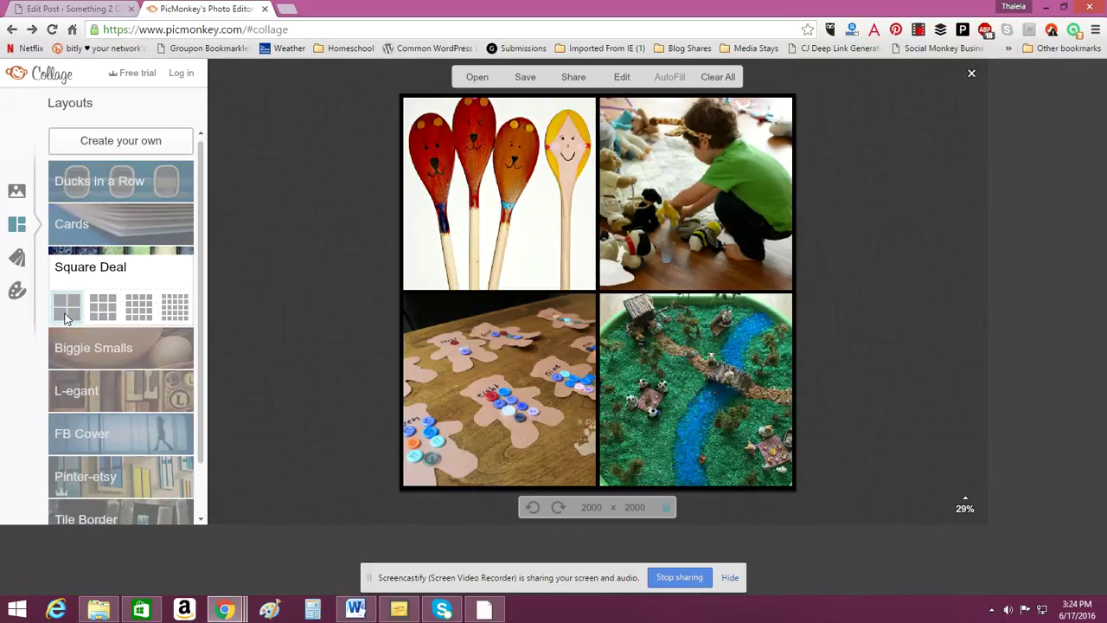
- Place the porridge photo in the collage's upper-left cell, the picnic food photo in the lower-left and the Teddy Bears' Picnic lesson plan in the lower-right
{"action": "left_click", "coordinate": [17, 192]}
{"action": "left_click_drag", "start_coordinate": [84, 242], "coordinate": [513, 255]}
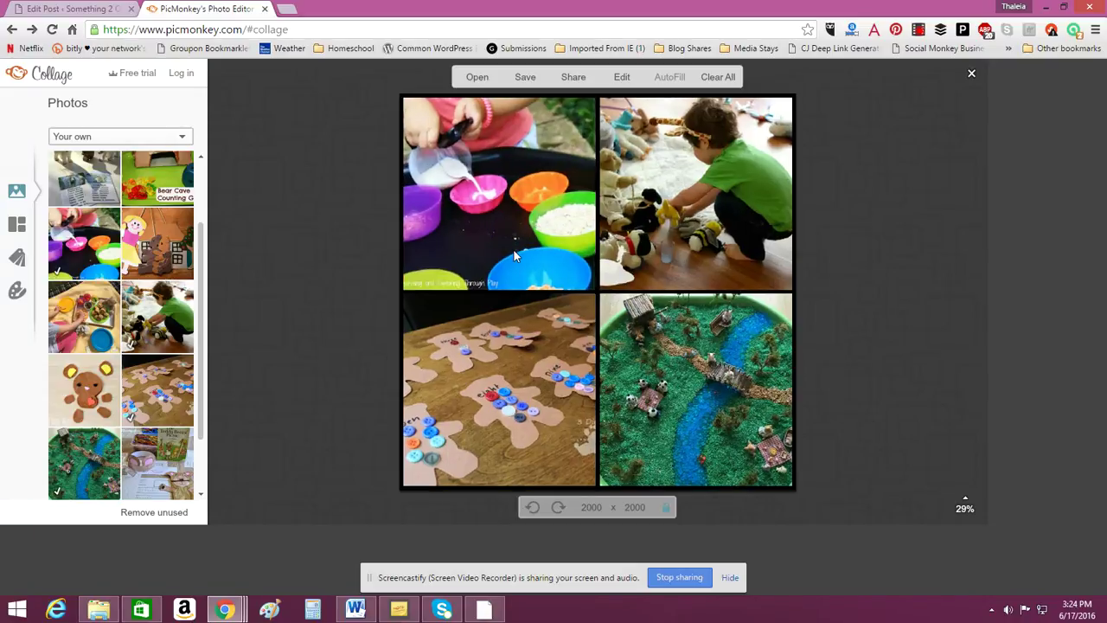
{"action": "left_click_drag", "start_coordinate": [84, 316], "coordinate": [484, 431]}
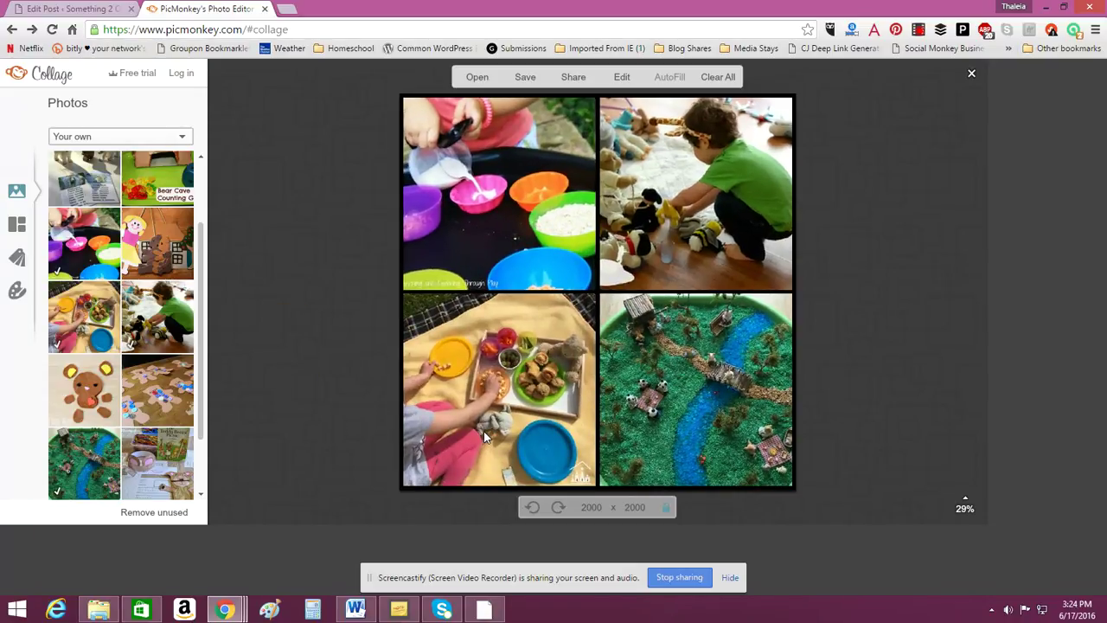
{"action": "left_click_drag", "start_coordinate": [163, 466], "coordinate": [688, 414]}
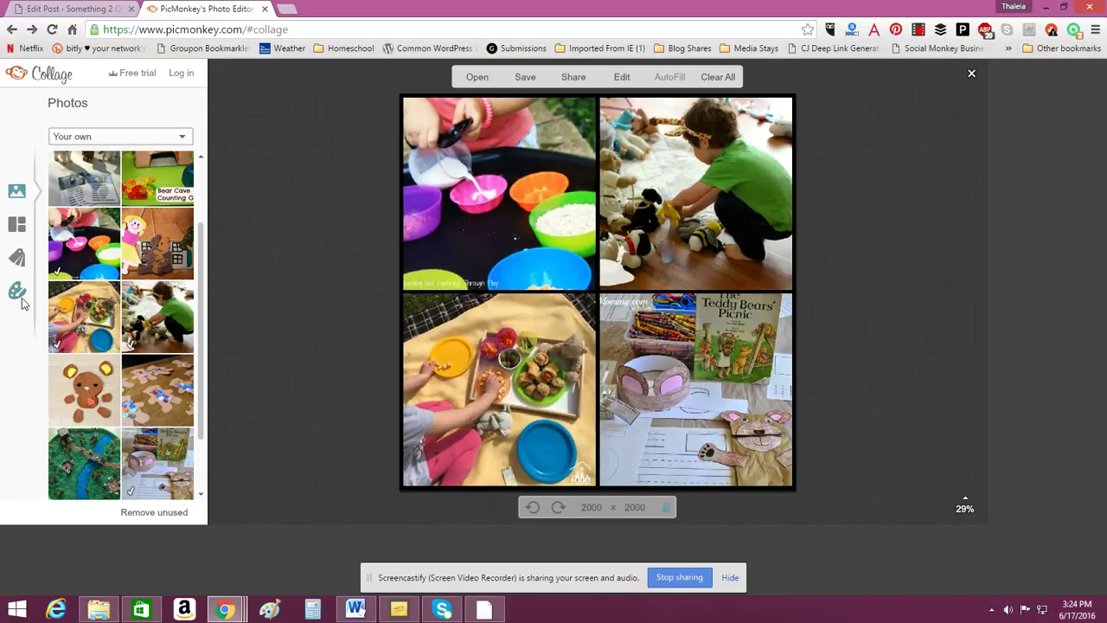
- Make the collage background transparent and set the spacing between photos to 0
{"action": "left_click", "coordinate": [19, 296]}
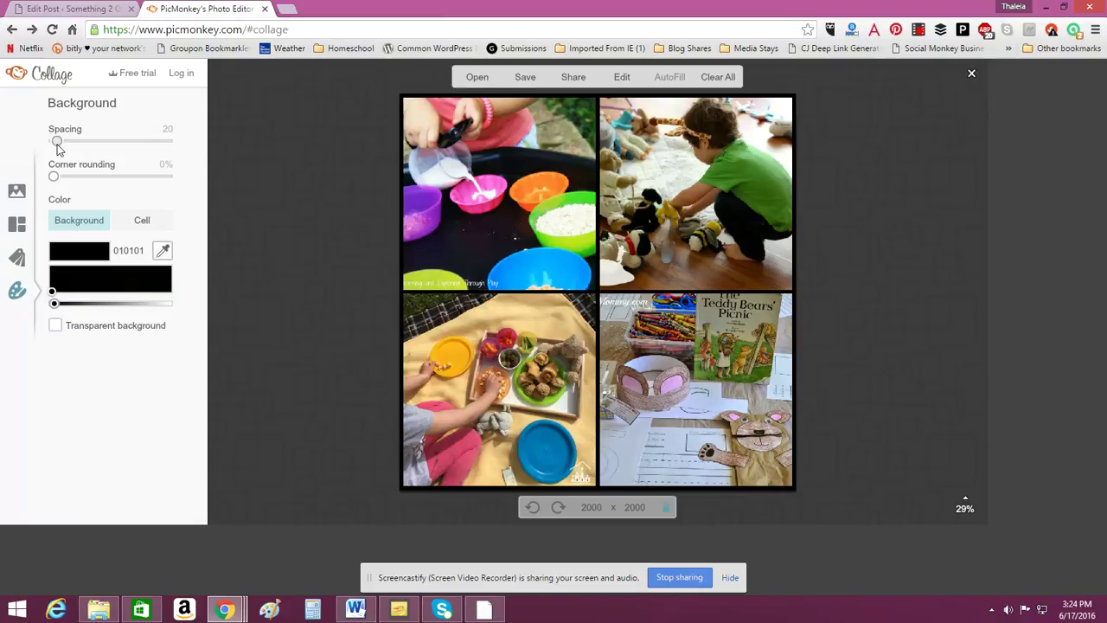
{"action": "left_click", "coordinate": [56, 326]}
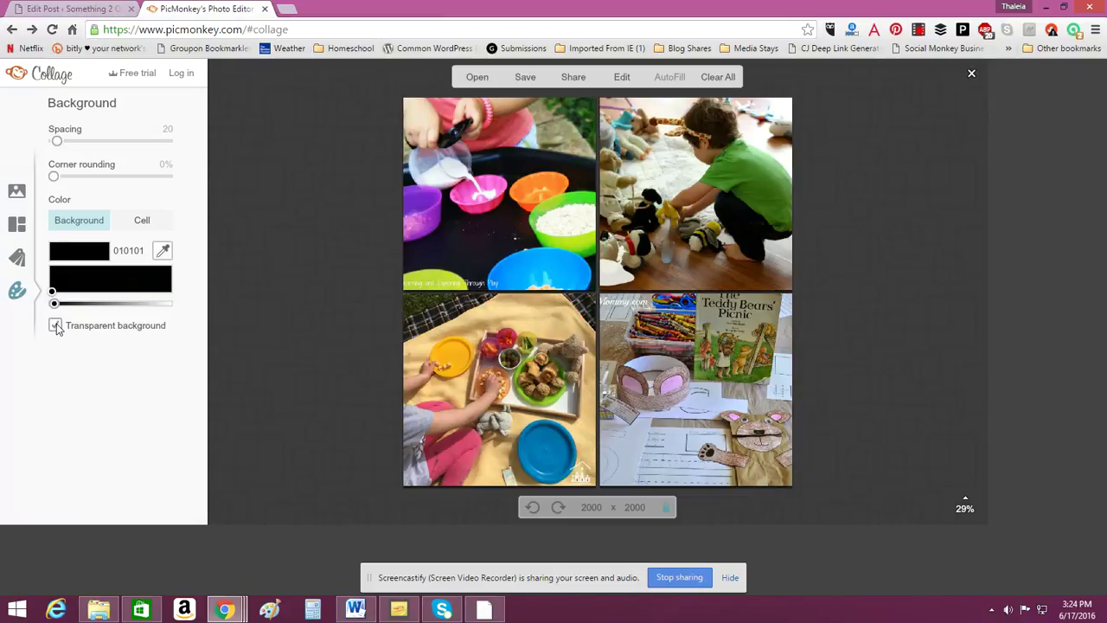
{"action": "left_click_drag", "start_coordinate": [57, 141], "coordinate": [40, 141]}
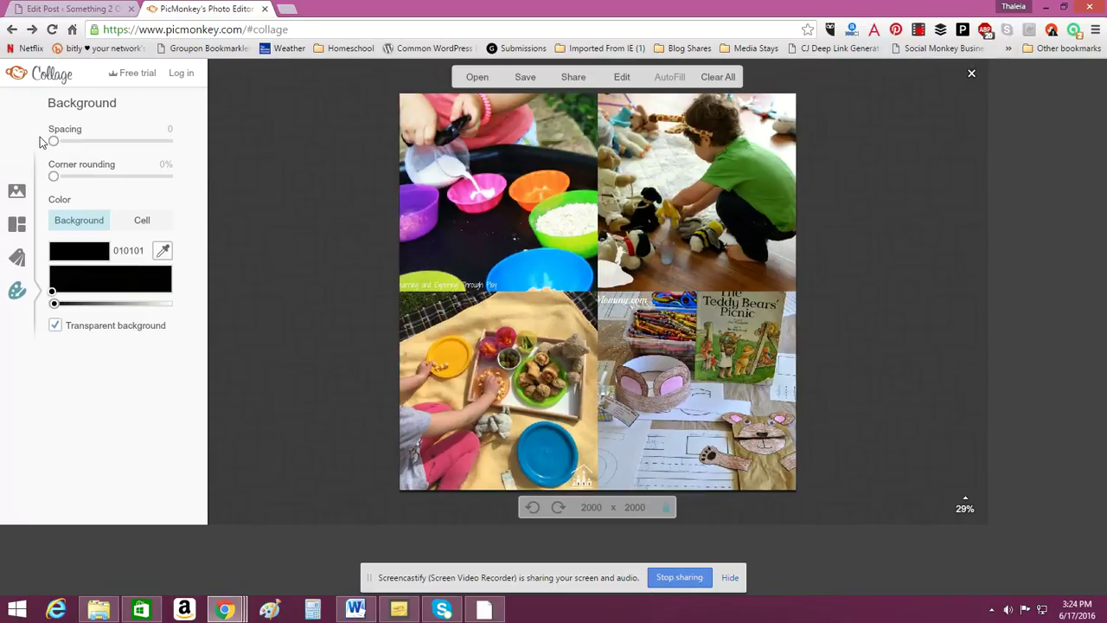
- Resize the collage to 650 x 650 pixels
{"action": "left_click", "coordinate": [577, 511]}
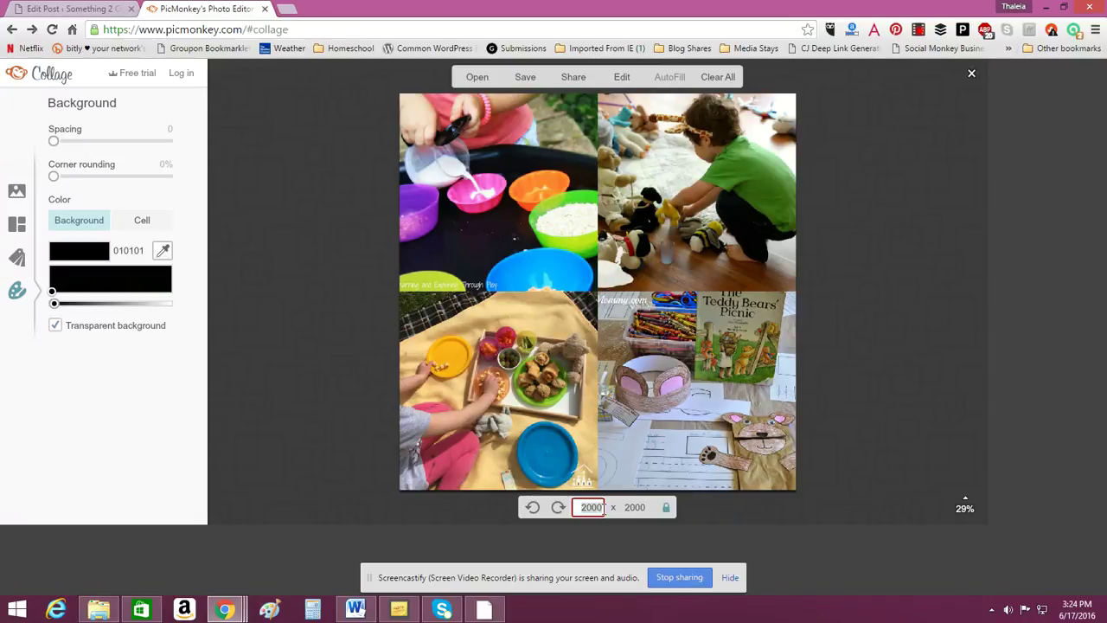
{"action": "key", "text": "BackSpace"}
{"action": "type", "text": "650"}
{"action": "key", "text": "Tab"}
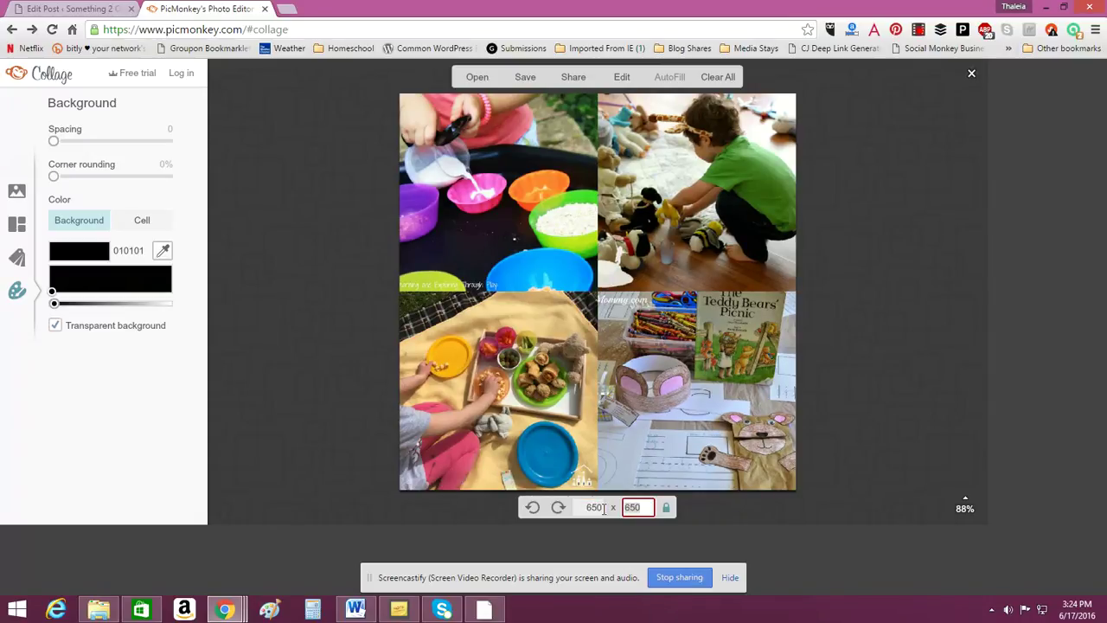
- Open the save settings for the collage and name the file Teddy Bear Picnic Collage
{"action": "left_click", "coordinate": [523, 79]}
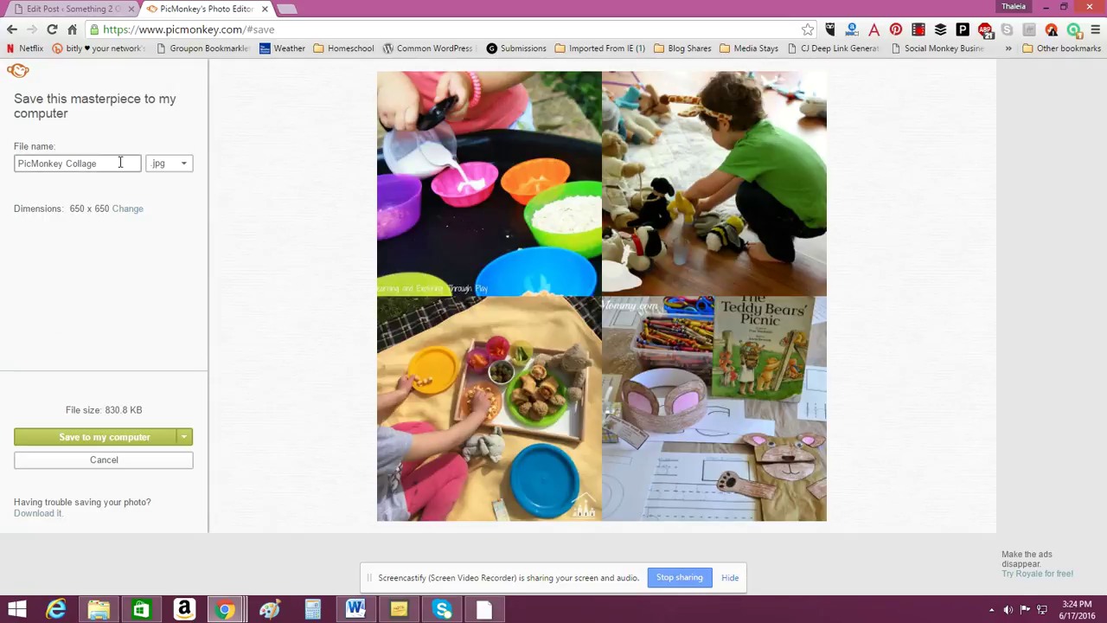
{"action": "left_click_drag", "start_coordinate": [64, 165], "coordinate": [16, 165]}
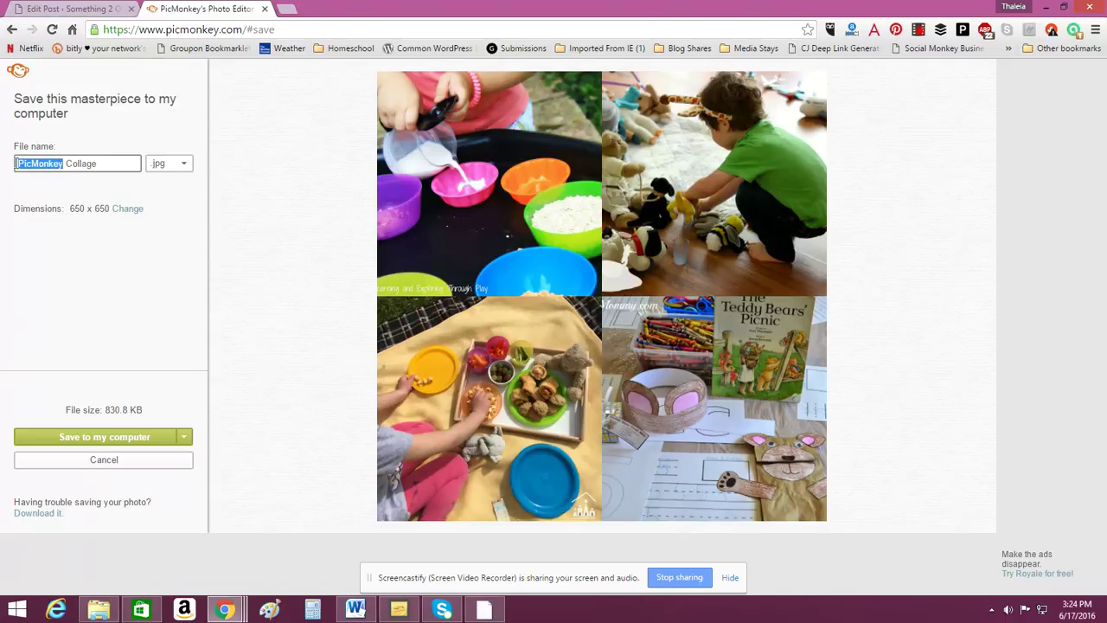
{"action": "type", "text": "Tedd"}
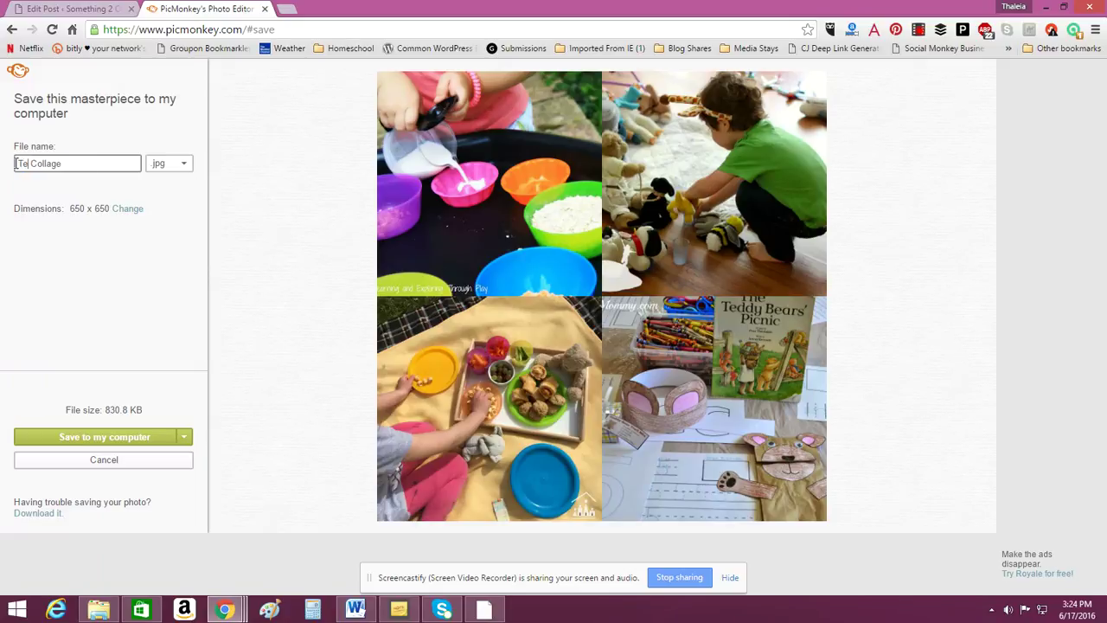
{"action": "type", "text": "y Bear O"}
{"action": "key", "text": "BackSpace"}
{"action": "type", "text": "Picnic"}
{"action": "left_click", "coordinate": [86, 437]}
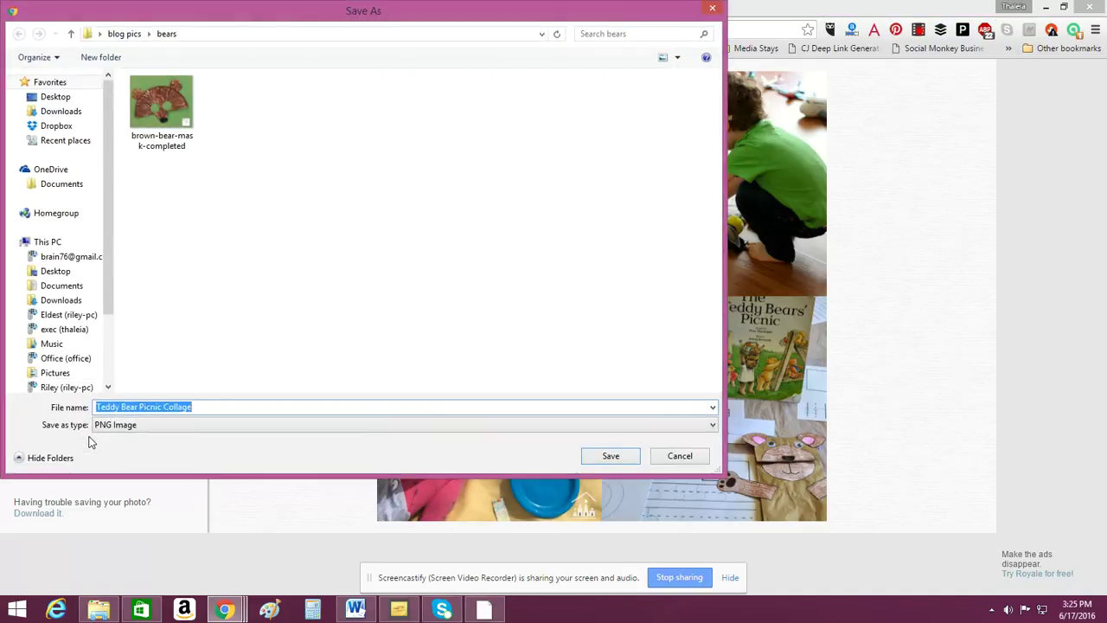
{"action": "left_click", "coordinate": [710, 425]}
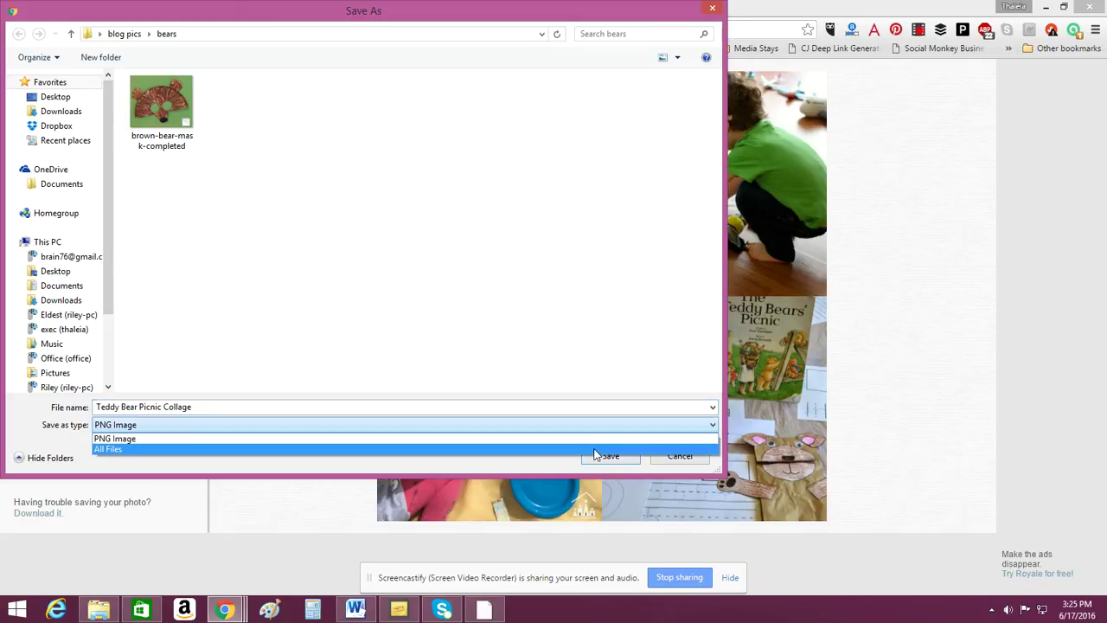
{"action": "left_click", "coordinate": [482, 449]}
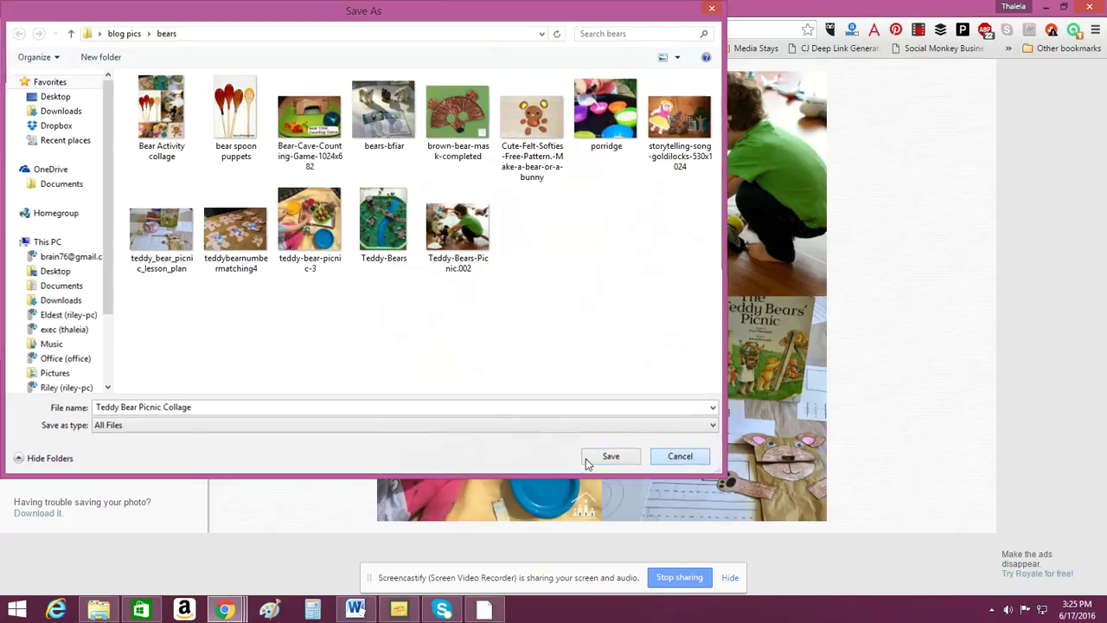
{"action": "left_click", "coordinate": [606, 456]}
- Set the file format to jpg and save Teddy Bear Picnic Collage to the bears folder
{"action": "left_click", "coordinate": [184, 164]}
{"action": "left_click", "coordinate": [177, 179]}
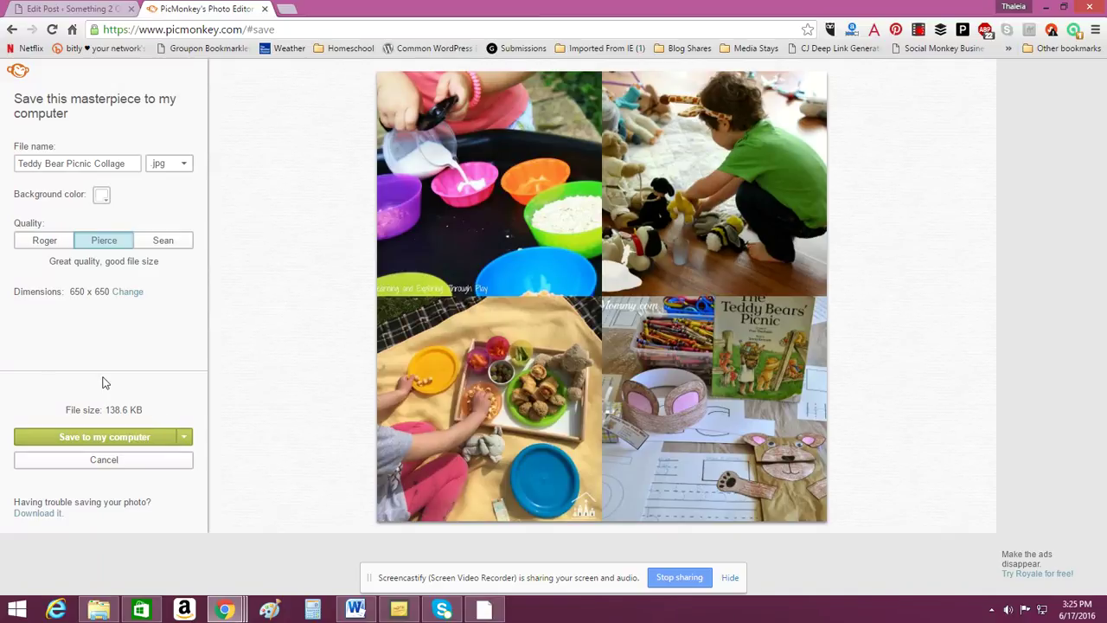
{"action": "left_click", "coordinate": [139, 441]}
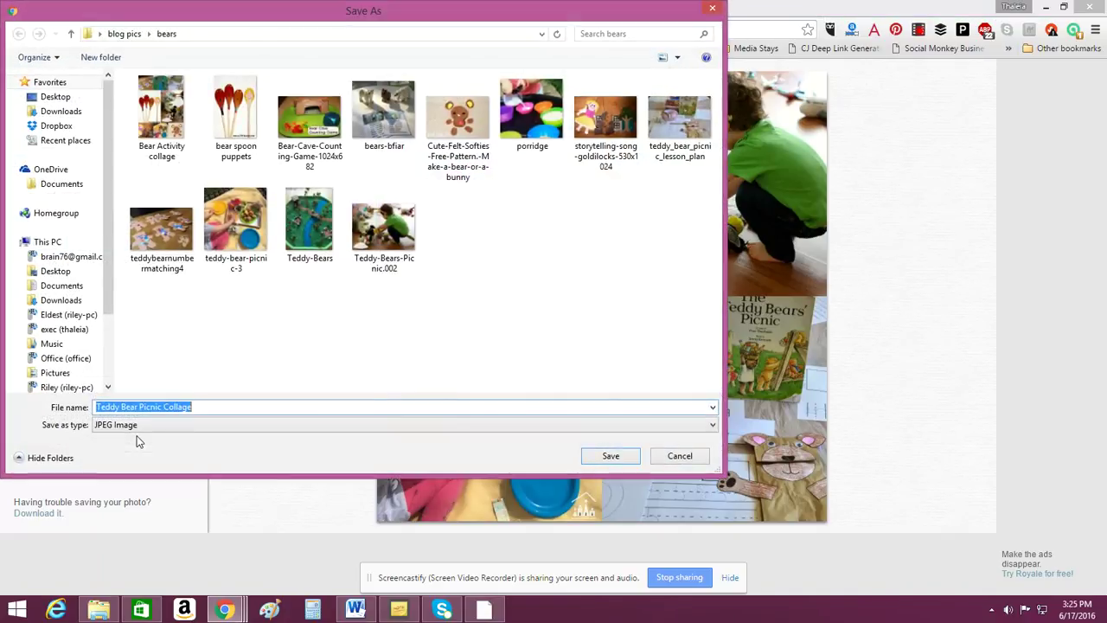
{"action": "left_click", "coordinate": [612, 456]}
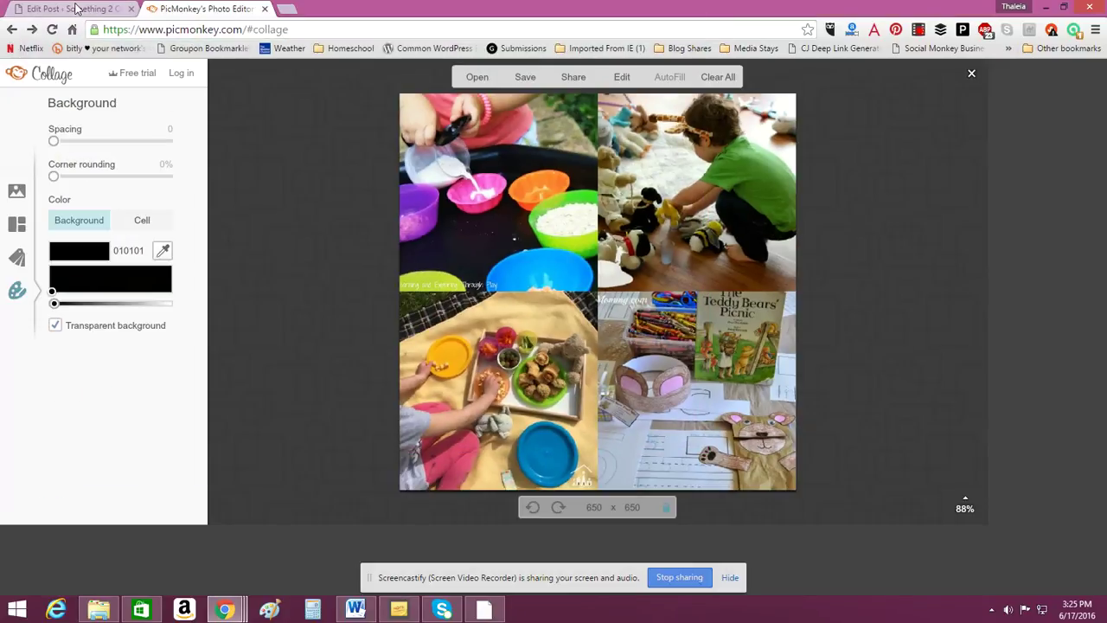
- Review the Hands-On Bear Activities and Bear Activities from Classic Stories sections of the blog post
{"action": "left_click", "coordinate": [76, 9]}
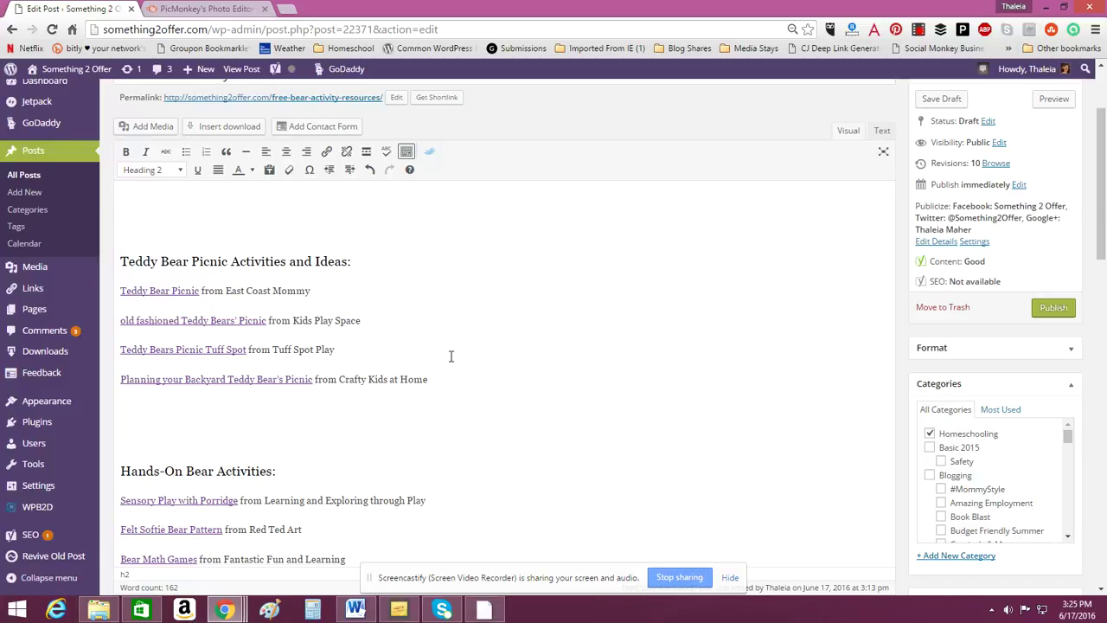
{"action": "scroll", "coordinate": [450, 354], "scroll_direction": "down", "scroll_amount": 3}
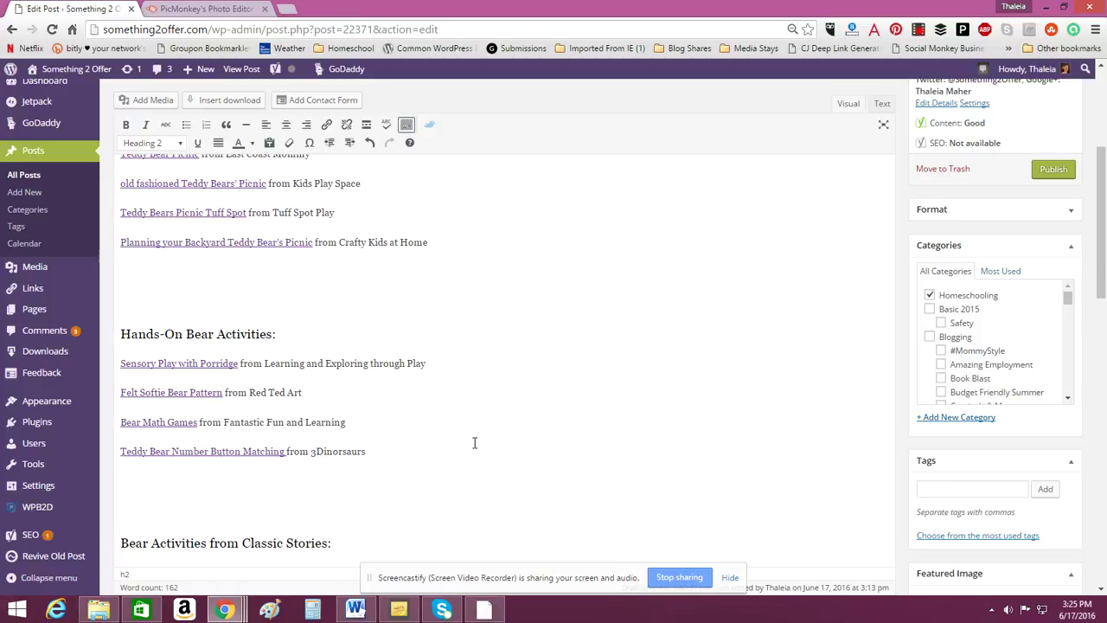
{"action": "scroll", "coordinate": [474, 443], "scroll_direction": "down", "scroll_amount": 5}
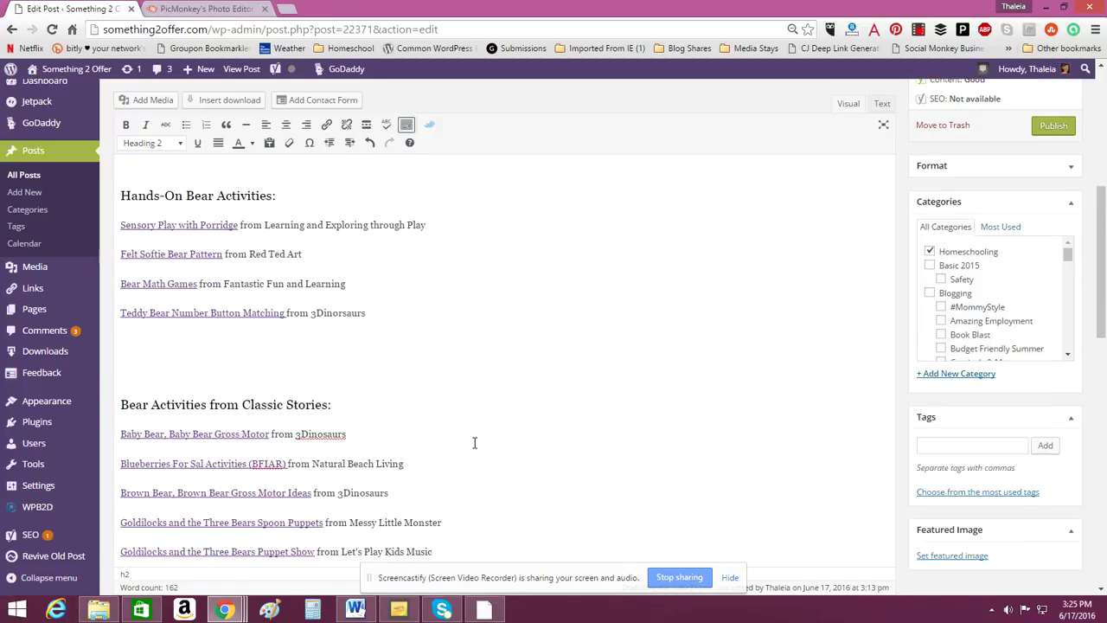
{"action": "scroll", "coordinate": [474, 443], "scroll_direction": "down", "scroll_amount": 1}
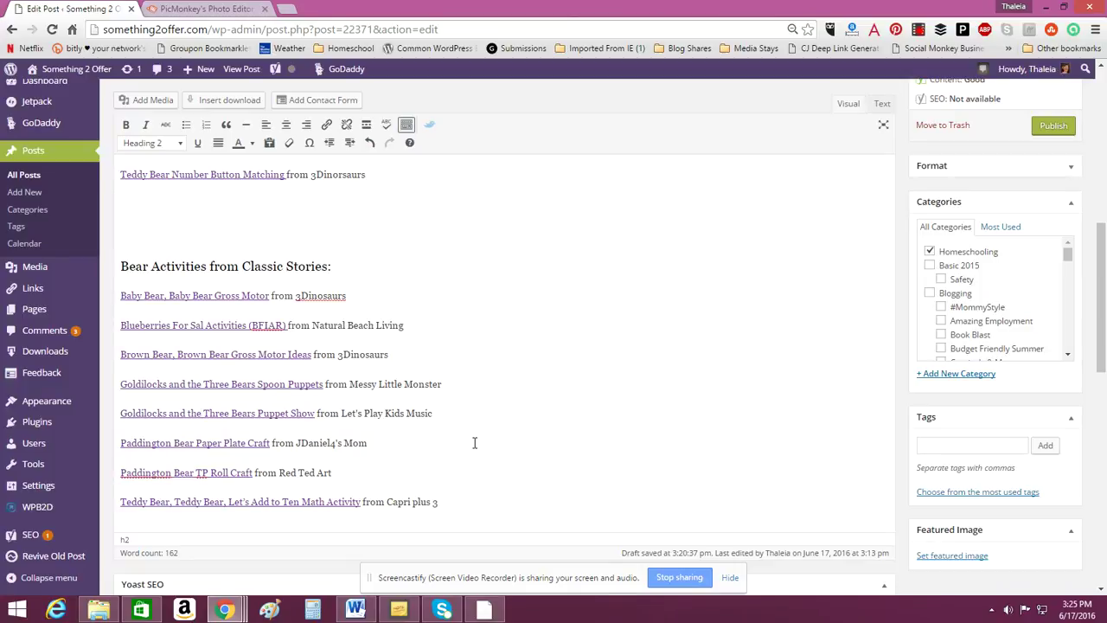
- Replace three collage photos with the felt bear, button-matching bears and Bear Cave Counting Game photos, keeping the porridge photo, for the Hands-On Bear Activities section
{"action": "left_click", "coordinate": [237, 10]}
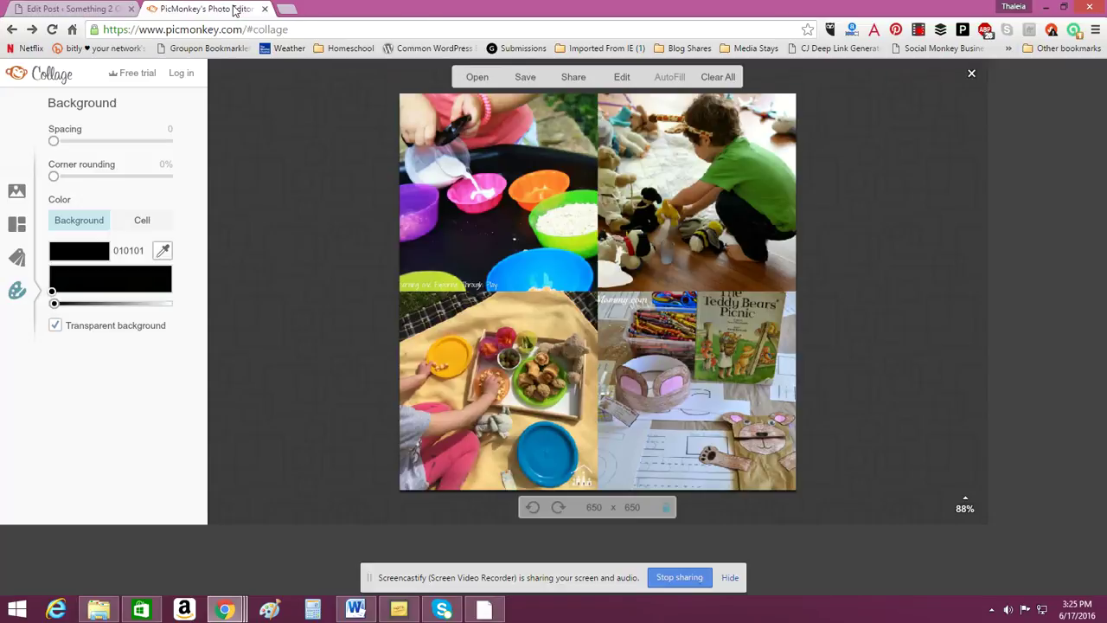
{"action": "left_click", "coordinate": [17, 192]}
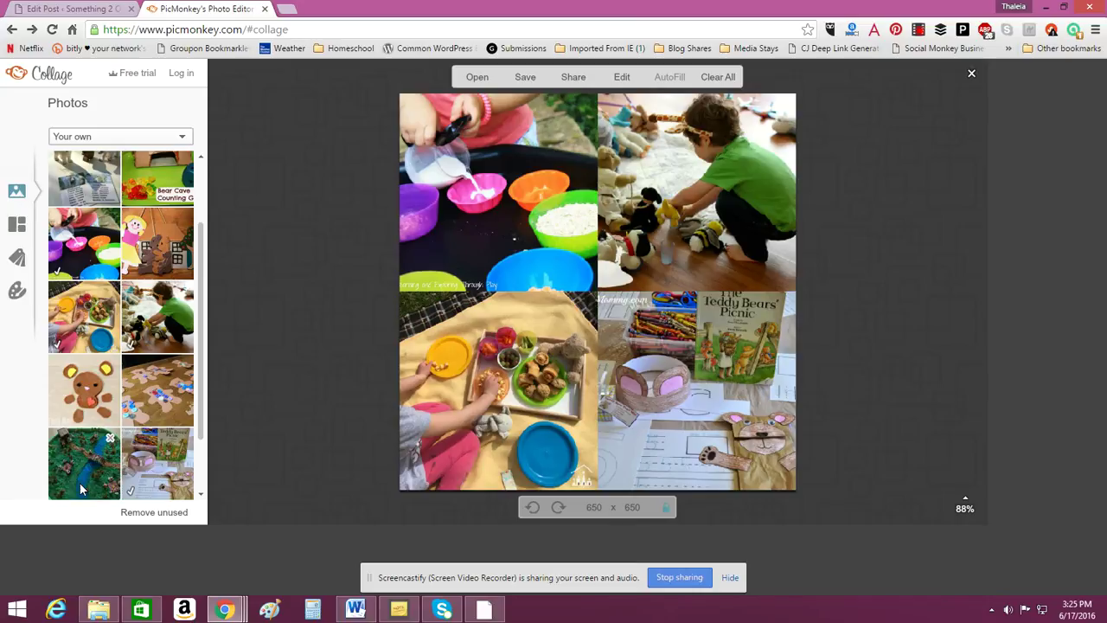
{"action": "left_click", "coordinate": [45, 8]}
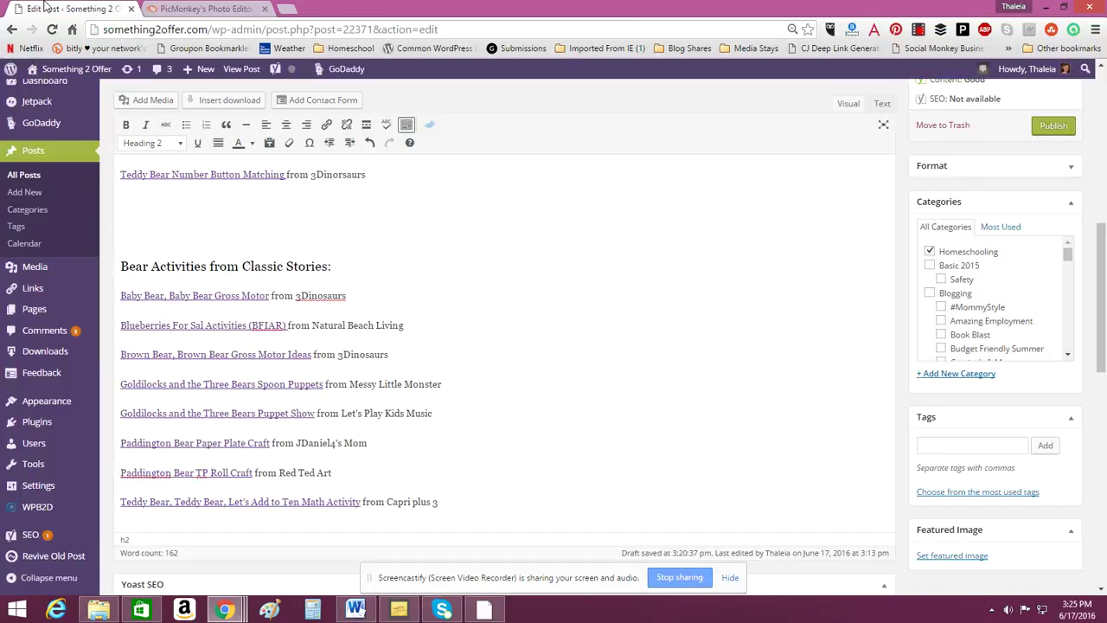
{"action": "scroll", "coordinate": [476, 302], "scroll_direction": "up", "scroll_amount": 2}
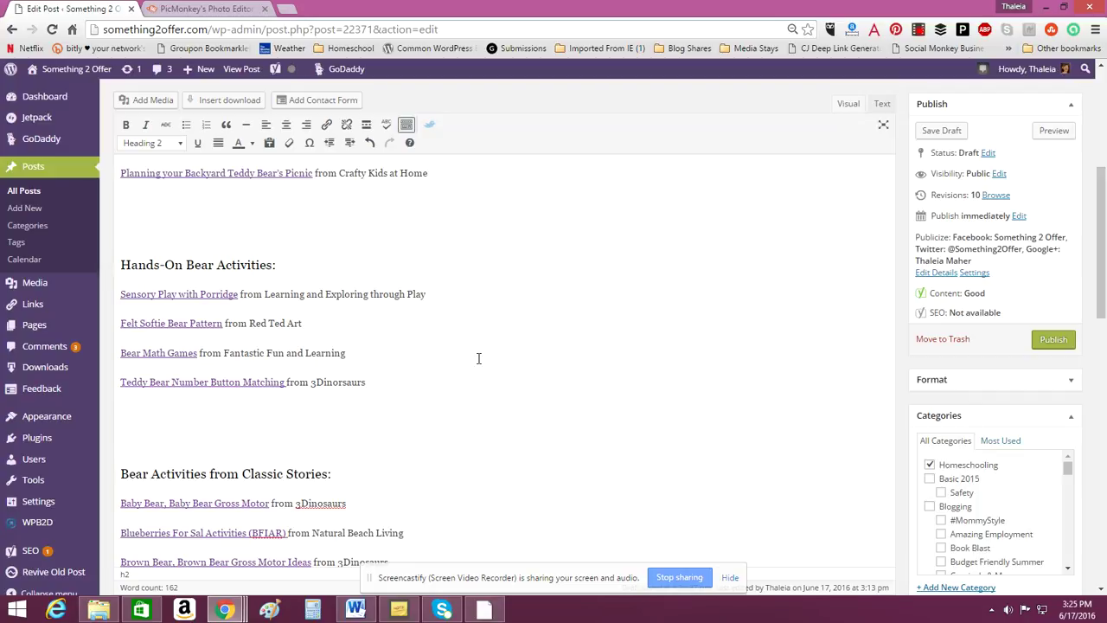
{"action": "left_click", "coordinate": [210, 8]}
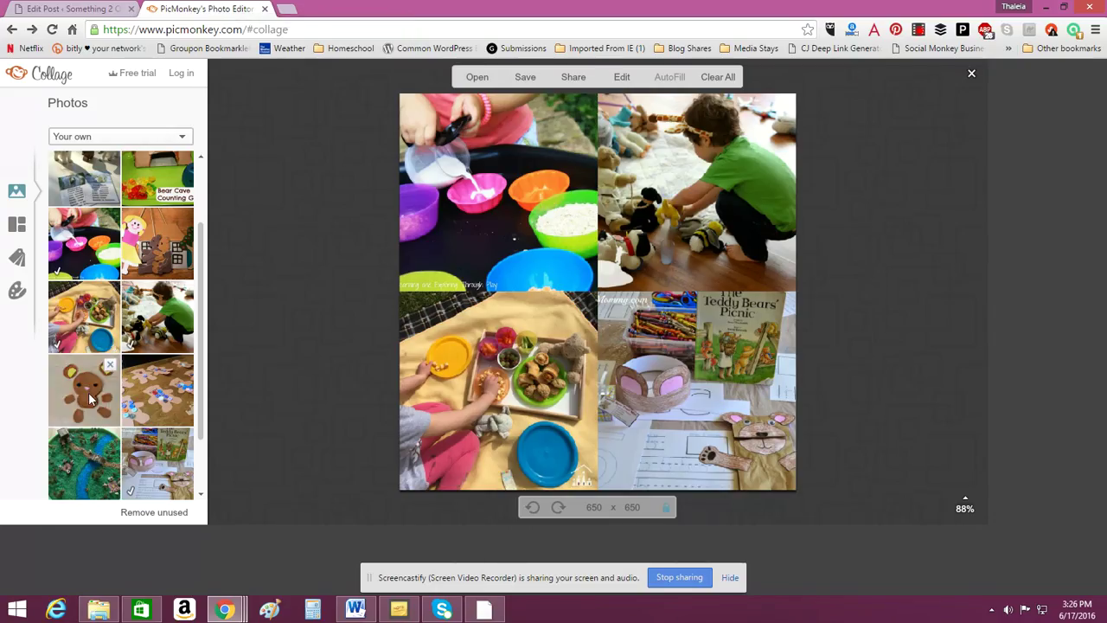
{"action": "left_click_drag", "start_coordinate": [84, 407], "coordinate": [509, 441]}
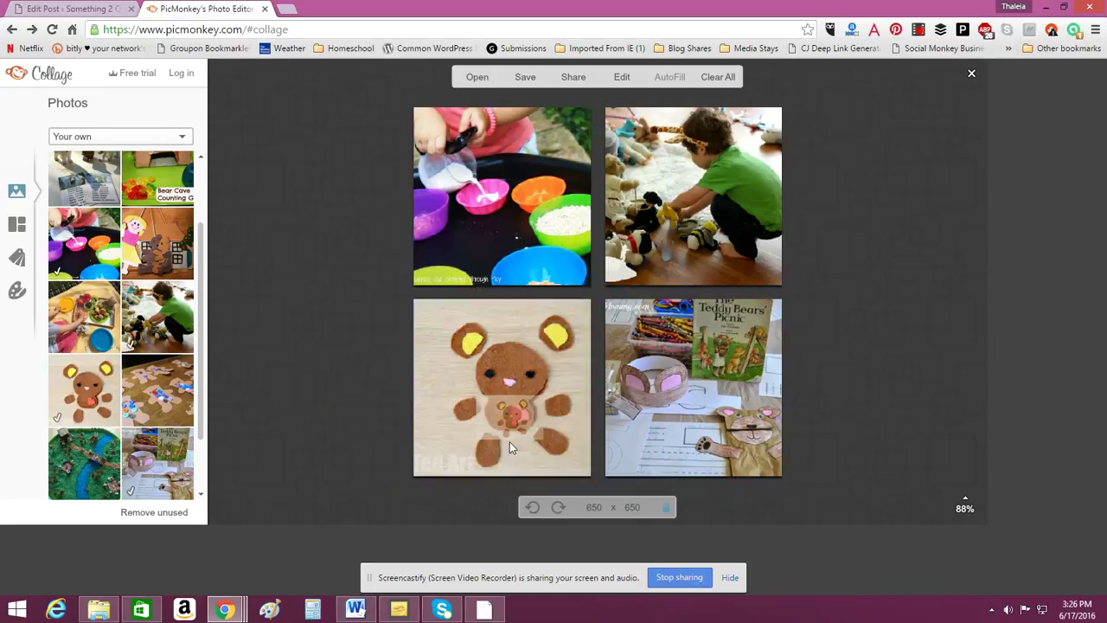
{"action": "left_click_drag", "start_coordinate": [162, 402], "coordinate": [707, 442]}
{"action": "left_click_drag", "start_coordinate": [164, 206], "coordinate": [682, 241]}
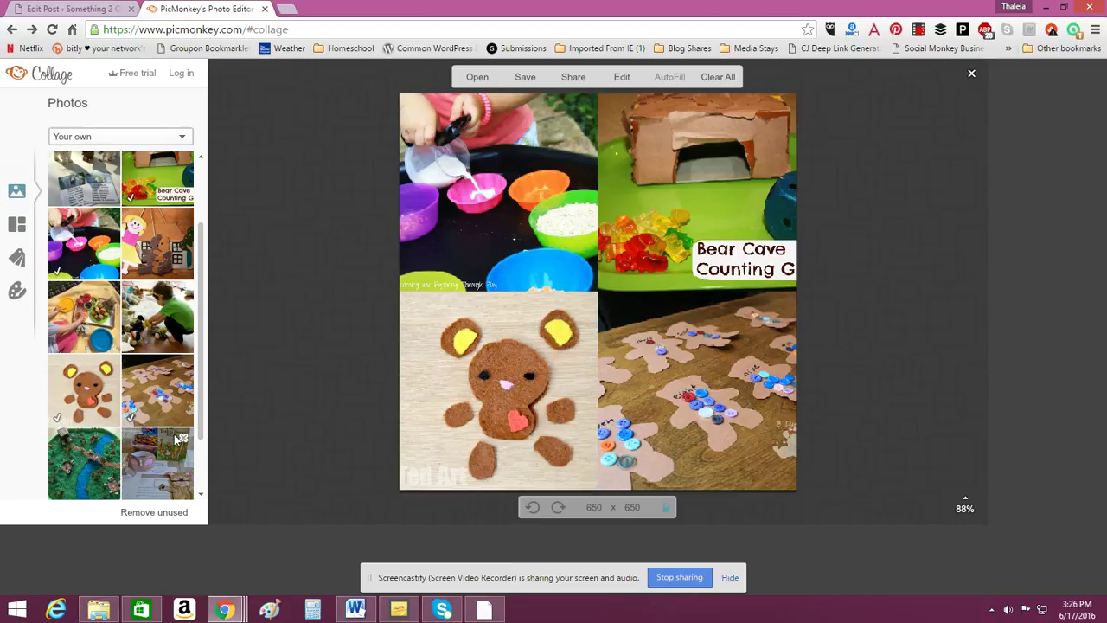
- Compare the available photos with the activities listed under Hands-On Bear Activities in the blog post
{"action": "scroll", "coordinate": [175, 435], "scroll_direction": "down", "scroll_amount": 1}
{"action": "scroll", "coordinate": [176, 440], "scroll_direction": "up", "scroll_amount": 2}
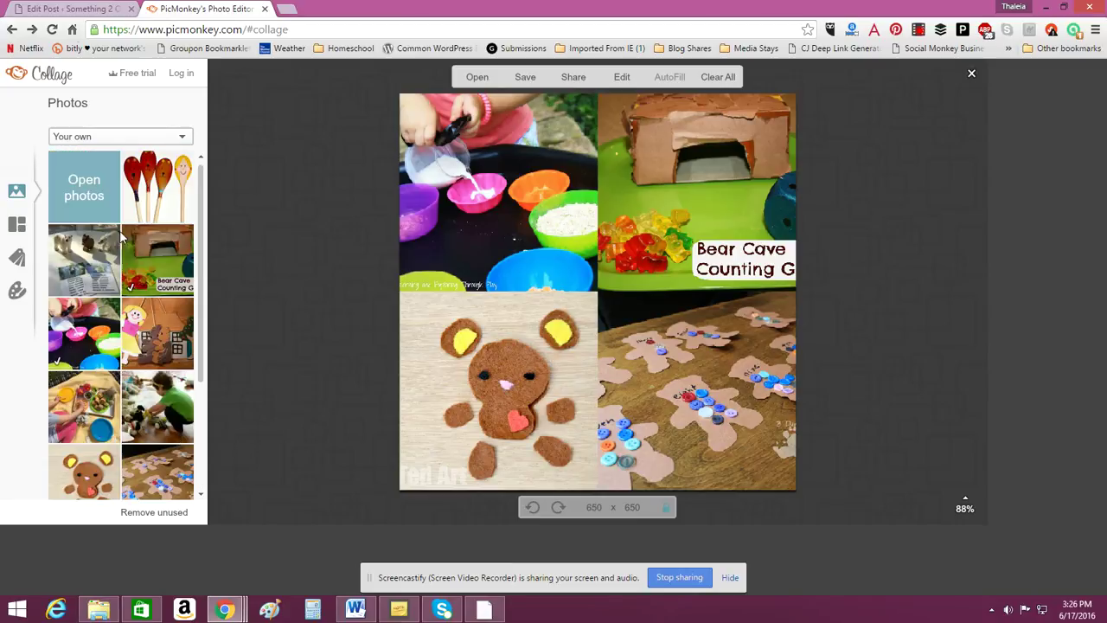
{"action": "left_click", "coordinate": [66, 7]}
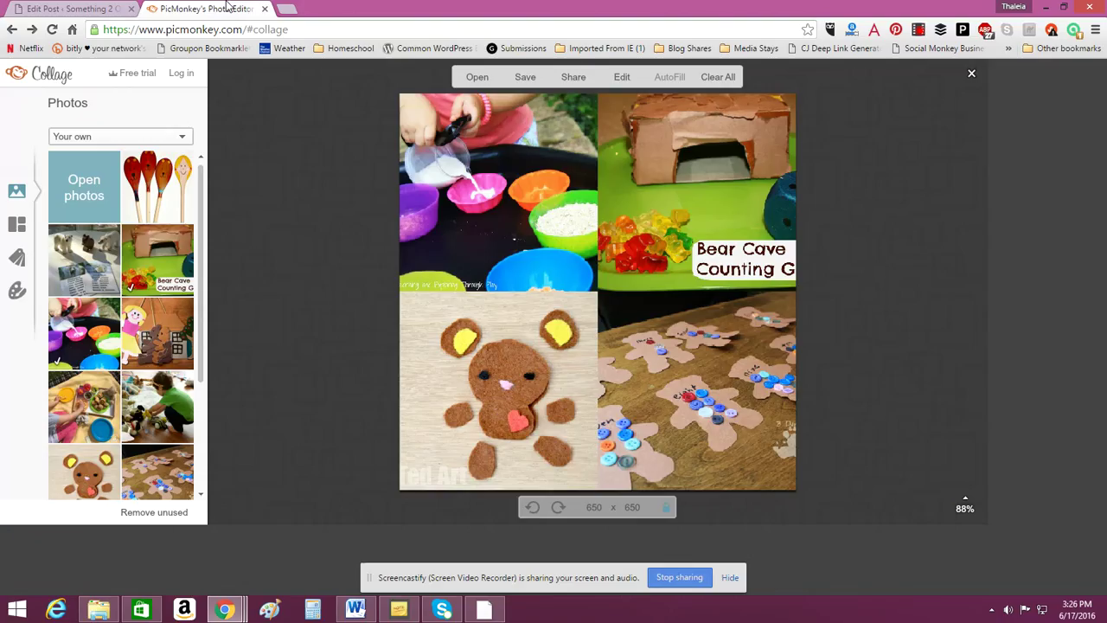
{"action": "left_click", "coordinate": [227, 7]}
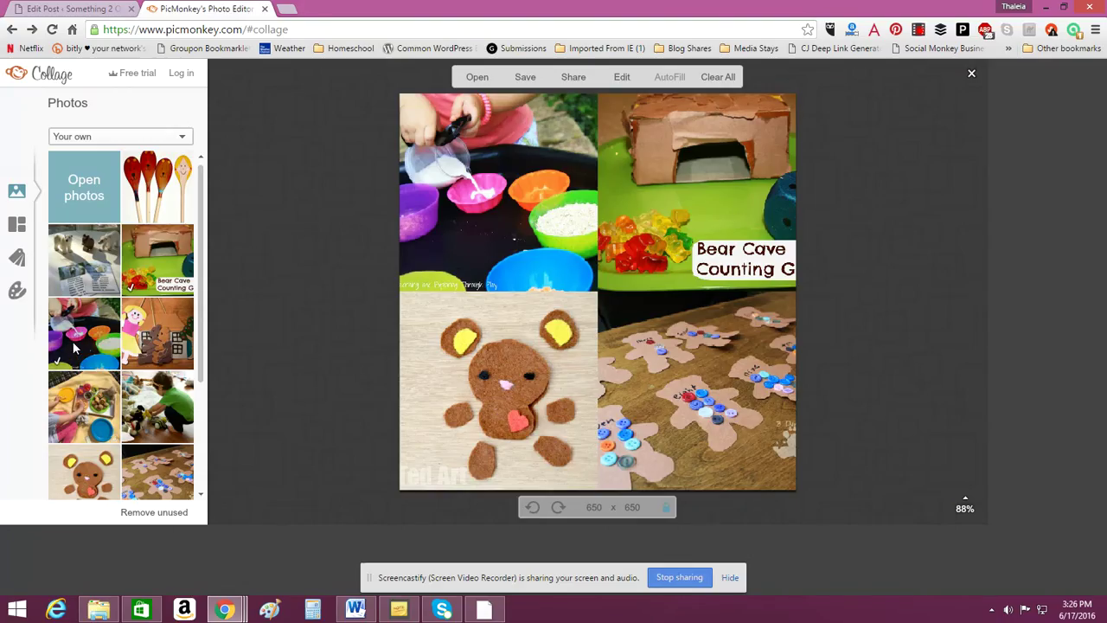
{"action": "scroll", "coordinate": [86, 459], "scroll_direction": "down", "scroll_amount": 2}
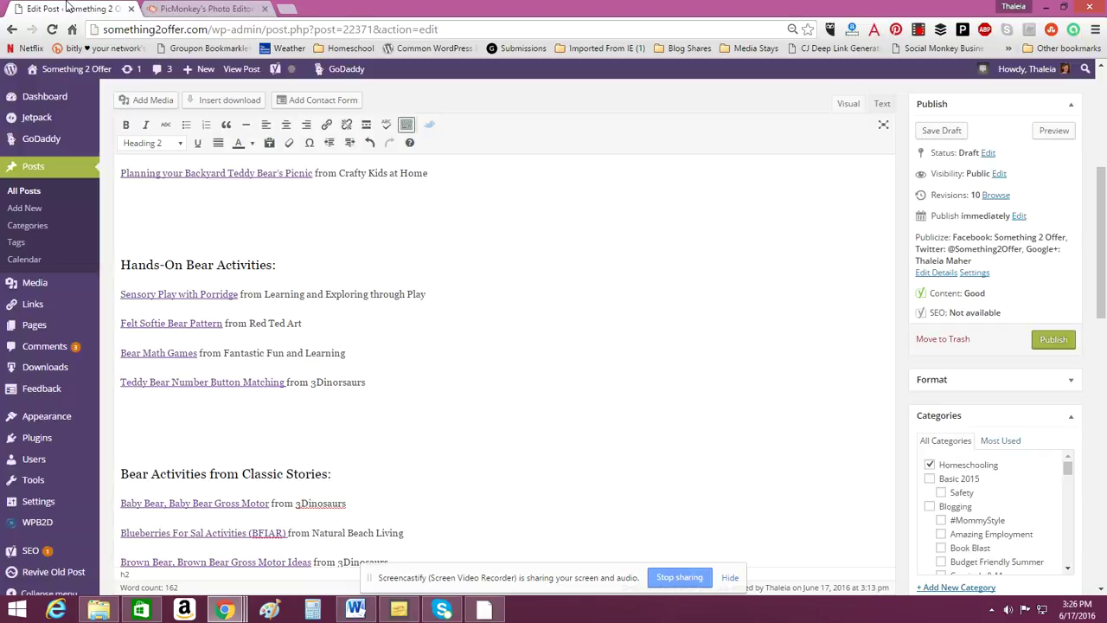
{"action": "left_click", "coordinate": [69, 7]}
{"action": "left_click", "coordinate": [205, 8]}
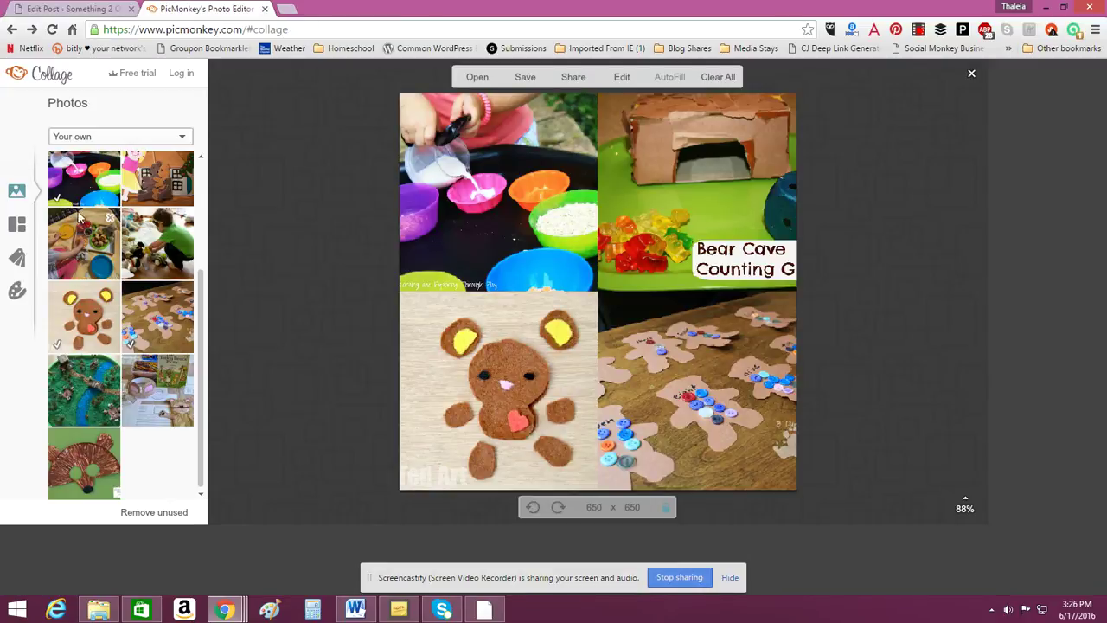
{"action": "left_click_drag", "start_coordinate": [141, 221], "coordinate": [94, 270]}
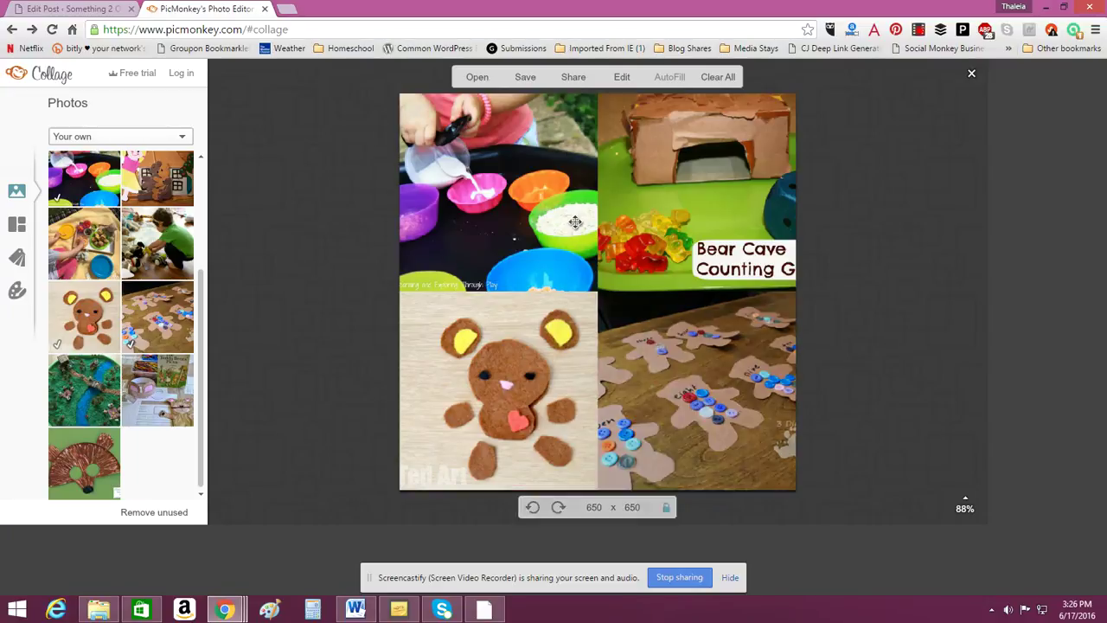
- Open the save settings for the hands-on collage and set the file format to jpg
{"action": "left_click", "coordinate": [521, 77]}
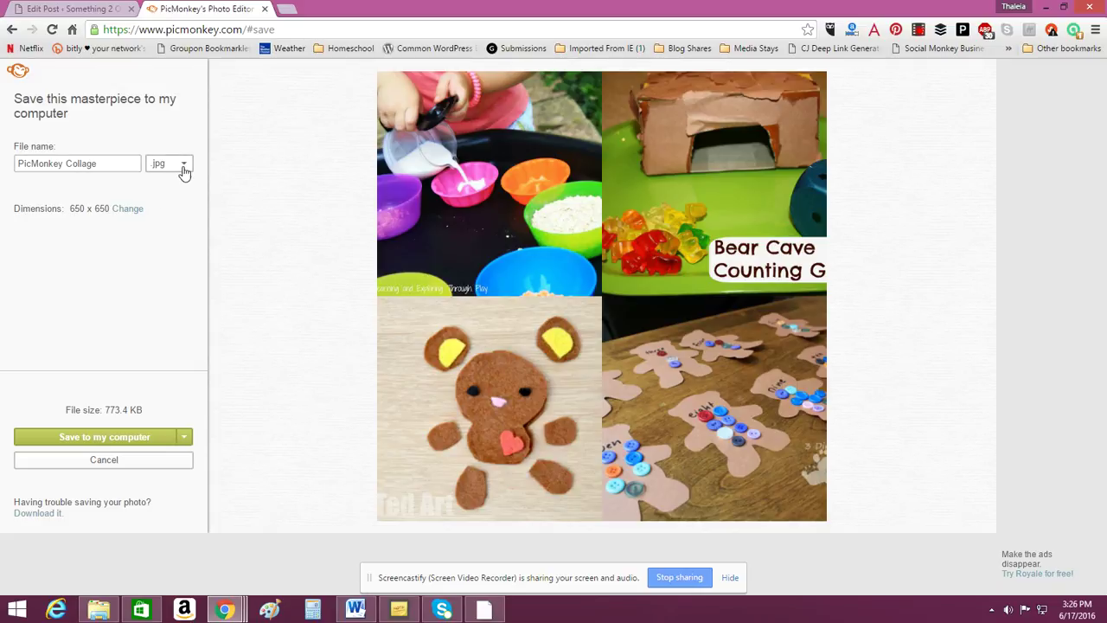
{"action": "left_click", "coordinate": [181, 167]}
{"action": "left_click", "coordinate": [180, 183]}
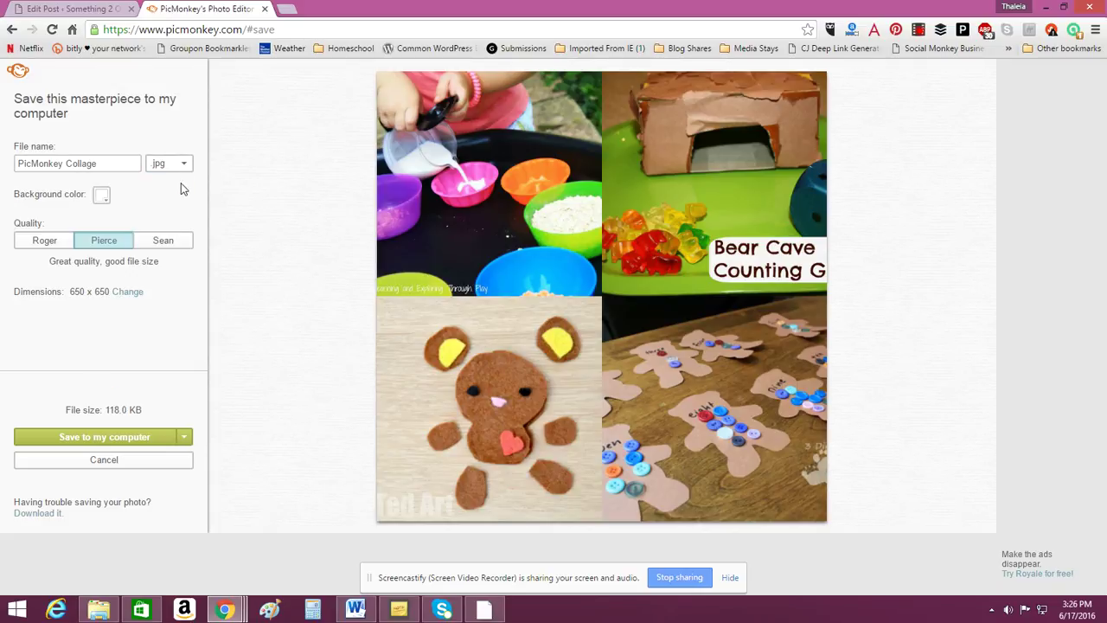
- Name the file Bear Hands-On Collage and save it to the bears folder
{"action": "left_click_drag", "start_coordinate": [68, 165], "coordinate": [10, 170]}
{"action": "type", "text": "Bear Hans"}
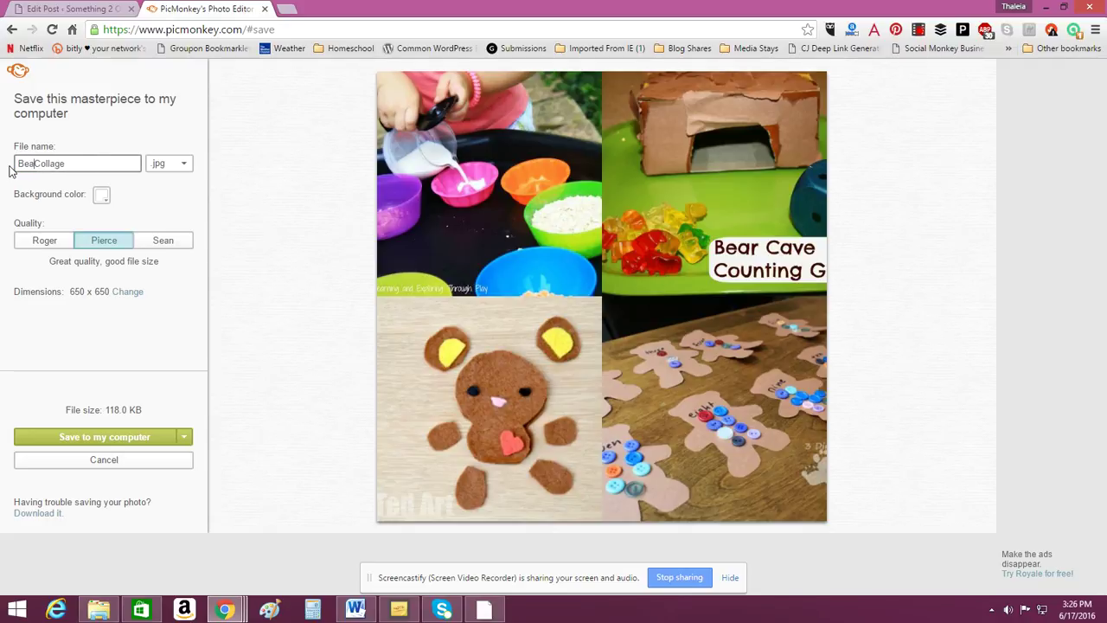
{"action": "type", "text": "d"}
{"action": "key", "text": "BackSpace"}
{"action": "type", "text": "ds-On"}
{"action": "left_click", "coordinate": [84, 438]}
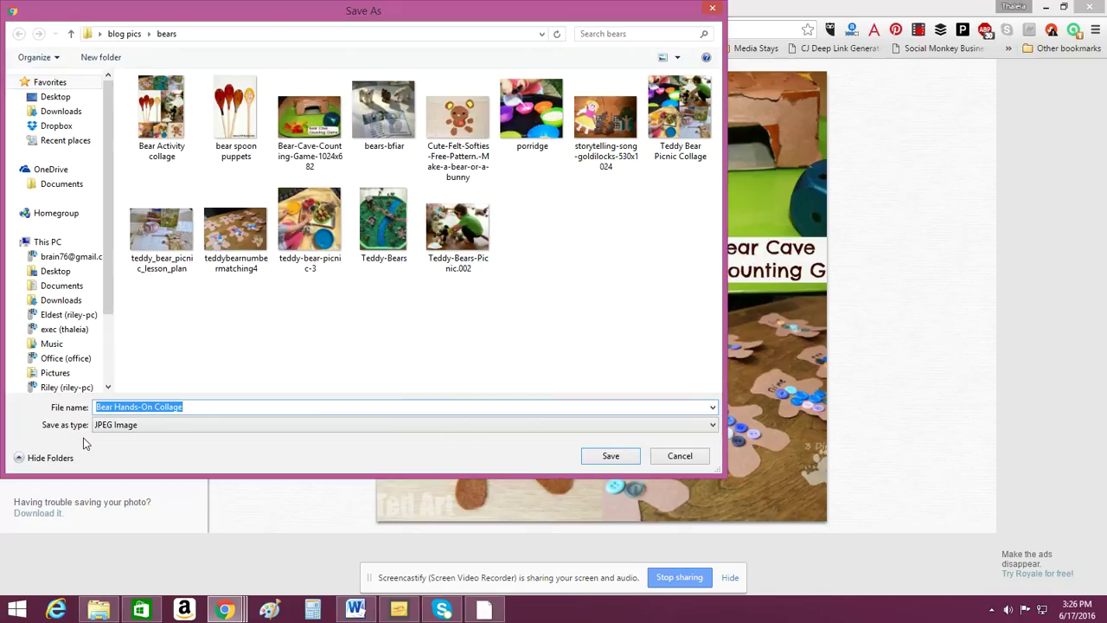
{"action": "left_click", "coordinate": [609, 456]}
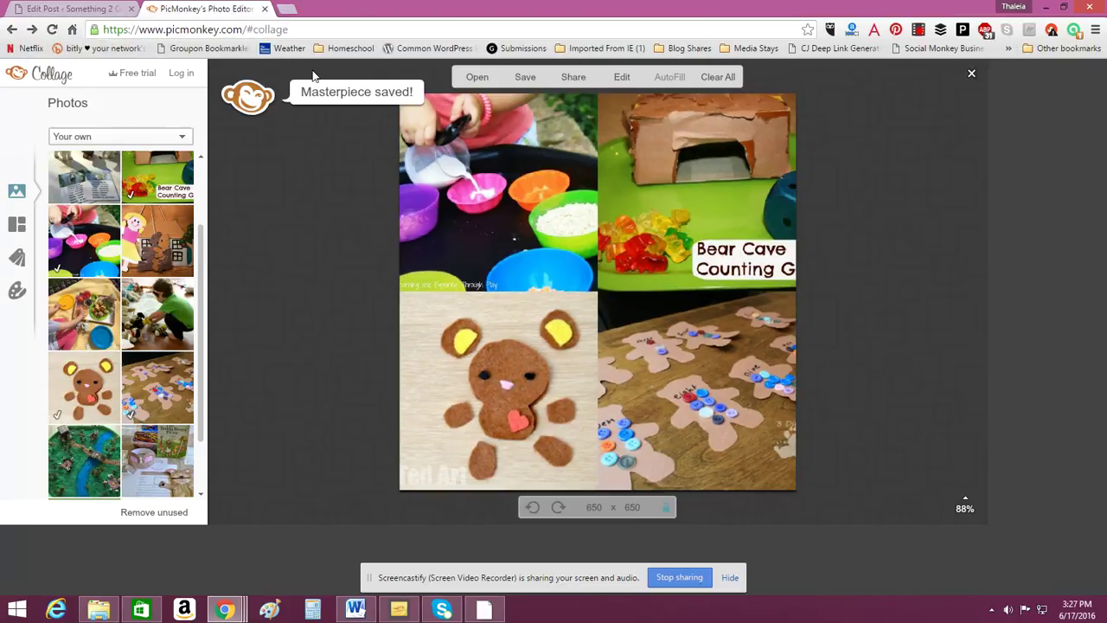
- Return to the PicMonkey home page by removing the collage part from the web address
{"action": "left_click_drag", "start_coordinate": [286, 30], "coordinate": [247, 29]}
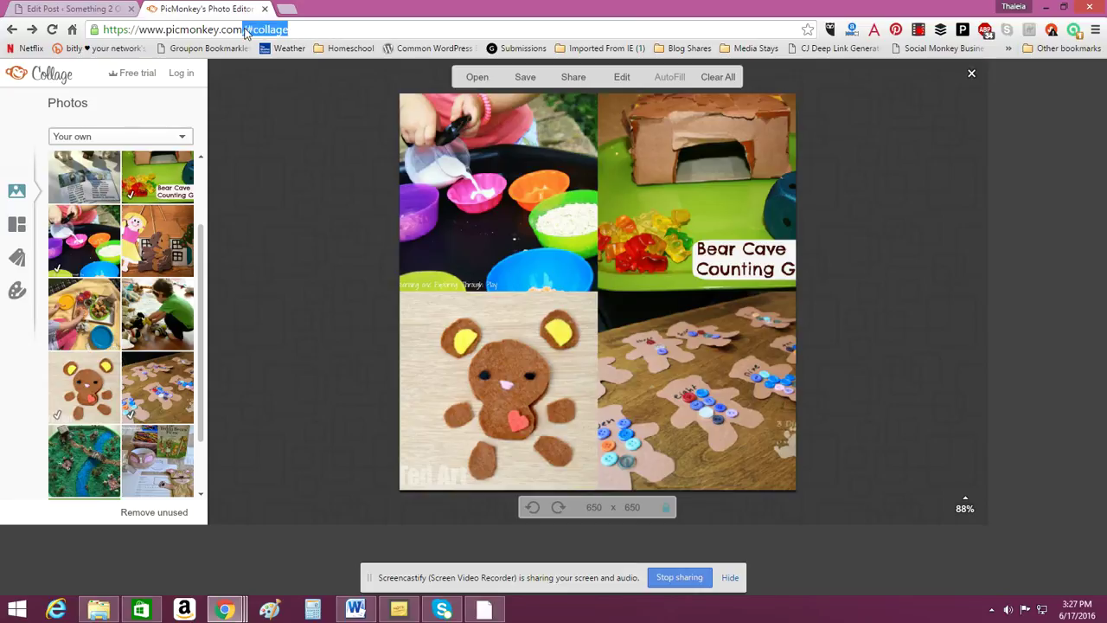
{"action": "key", "text": "Return"}
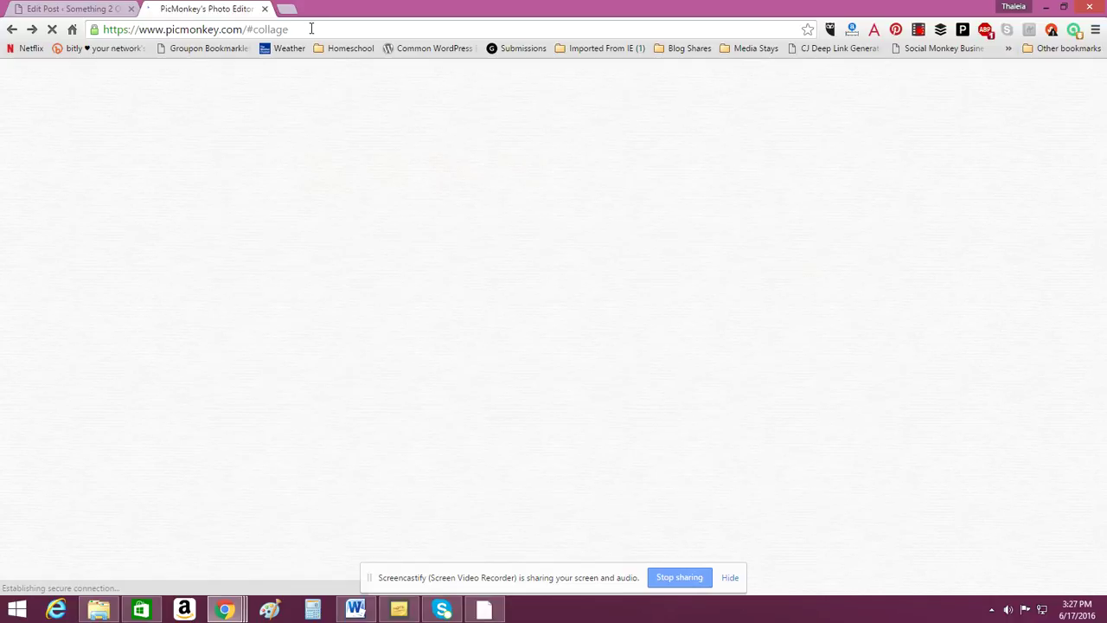
{"action": "left_click_drag", "start_coordinate": [311, 29], "coordinate": [246, 31]}
{"action": "key", "text": "BackSpace"}
{"action": "key", "text": "Return"}
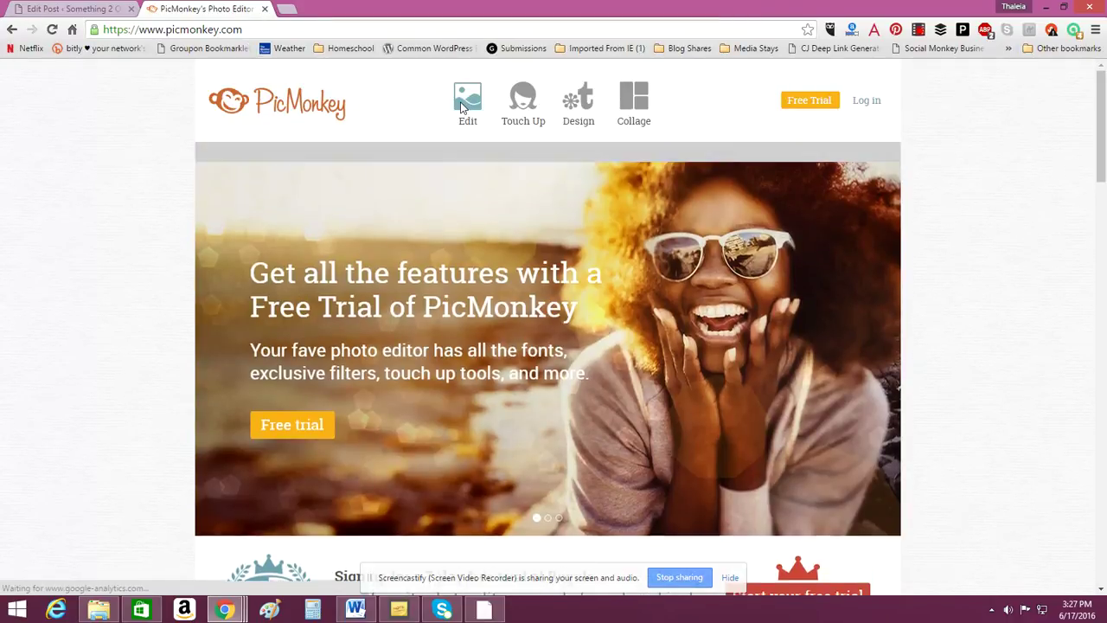
- Open the Bear Activity collage image from the bears folder in the photo editor
{"action": "left_click", "coordinate": [468, 108]}
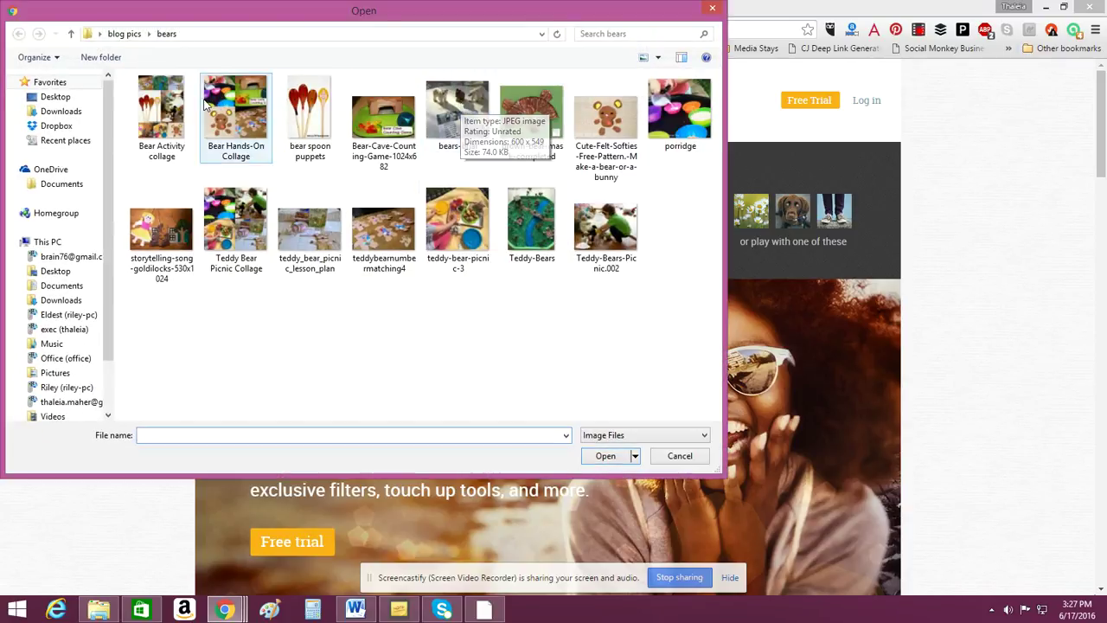
{"action": "left_click", "coordinate": [174, 103]}
{"action": "left_click", "coordinate": [605, 456]}
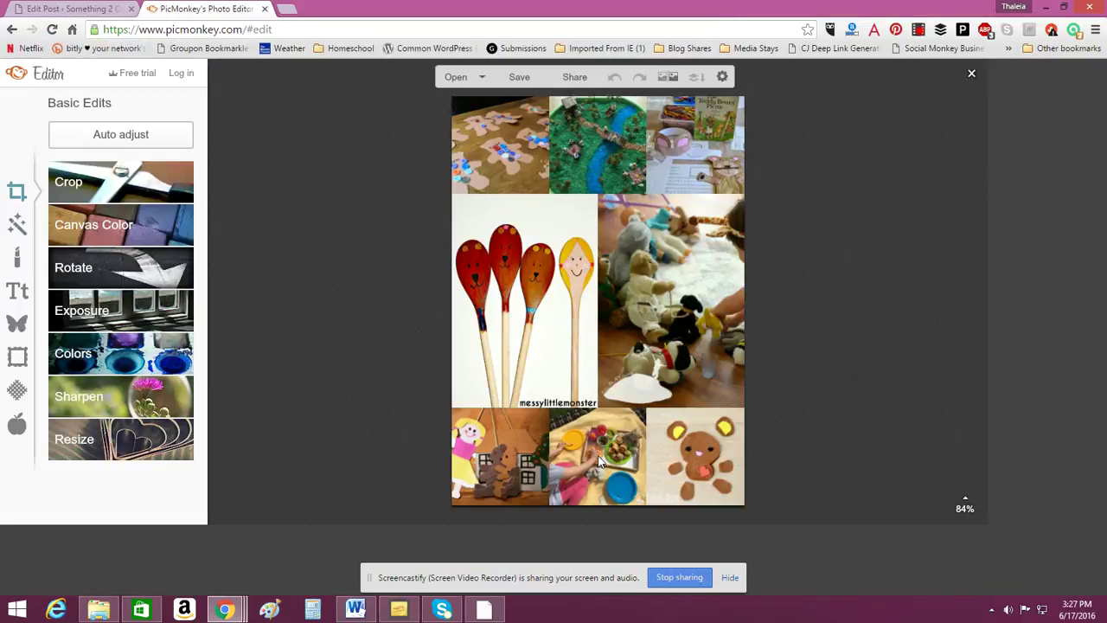
- Add a geometric rectangle overlay, stretch it across the full collage width and place it just above the bottom row of photos
{"action": "left_click", "coordinate": [17, 323]}
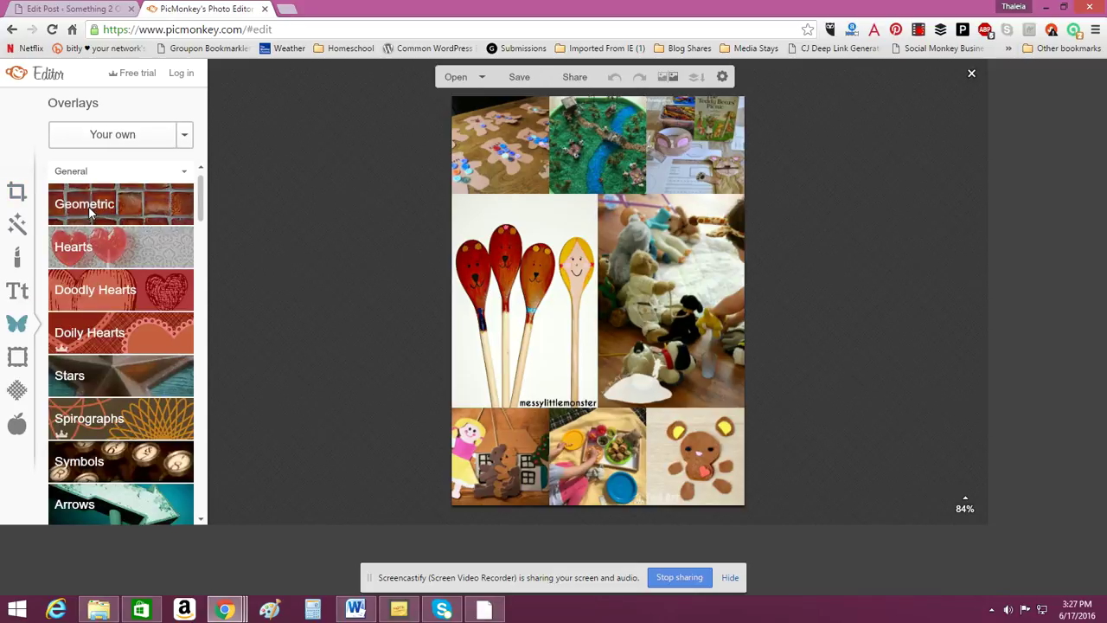
{"action": "left_click", "coordinate": [88, 206]}
{"action": "left_click", "coordinate": [67, 244]}
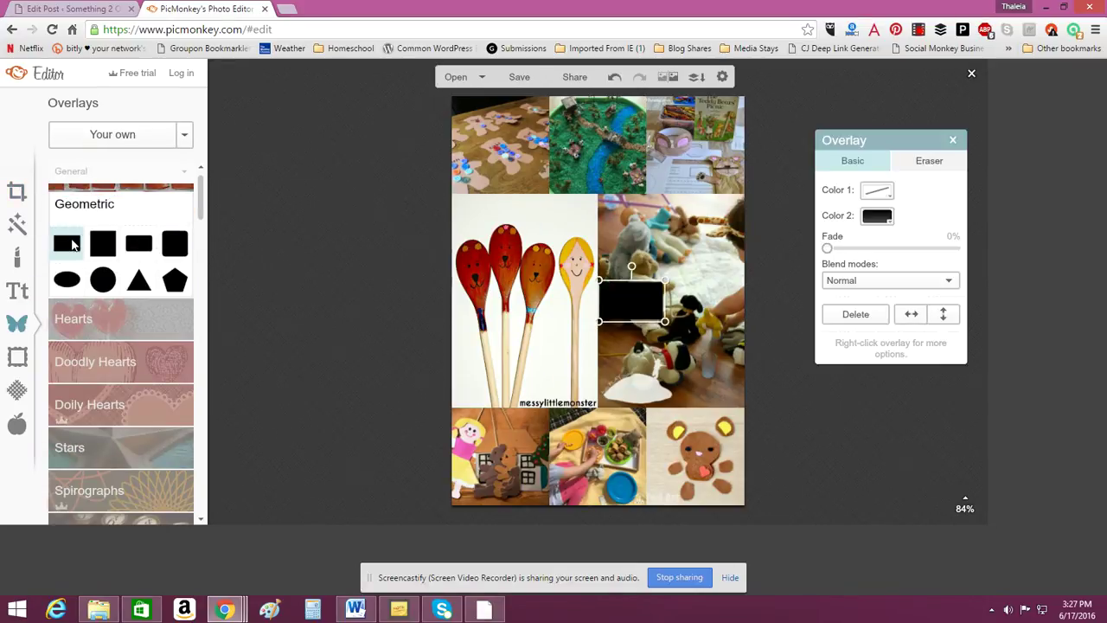
{"action": "left_click_drag", "start_coordinate": [648, 310], "coordinate": [757, 205]}
{"action": "left_click_drag", "start_coordinate": [451, 200], "coordinate": [435, 198]}
{"action": "left_click_drag", "start_coordinate": [602, 221], "coordinate": [605, 344]}
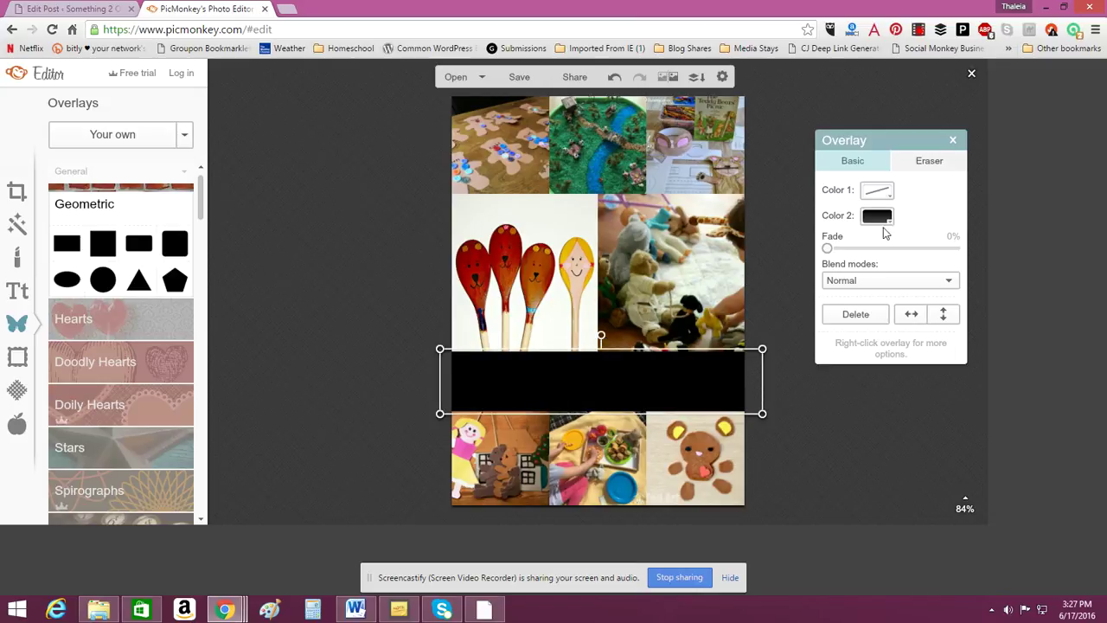
- Set the rectangle band's fill color to FFFFFF and fade it slightly so the photos show through
{"action": "left_click", "coordinate": [843, 249]}
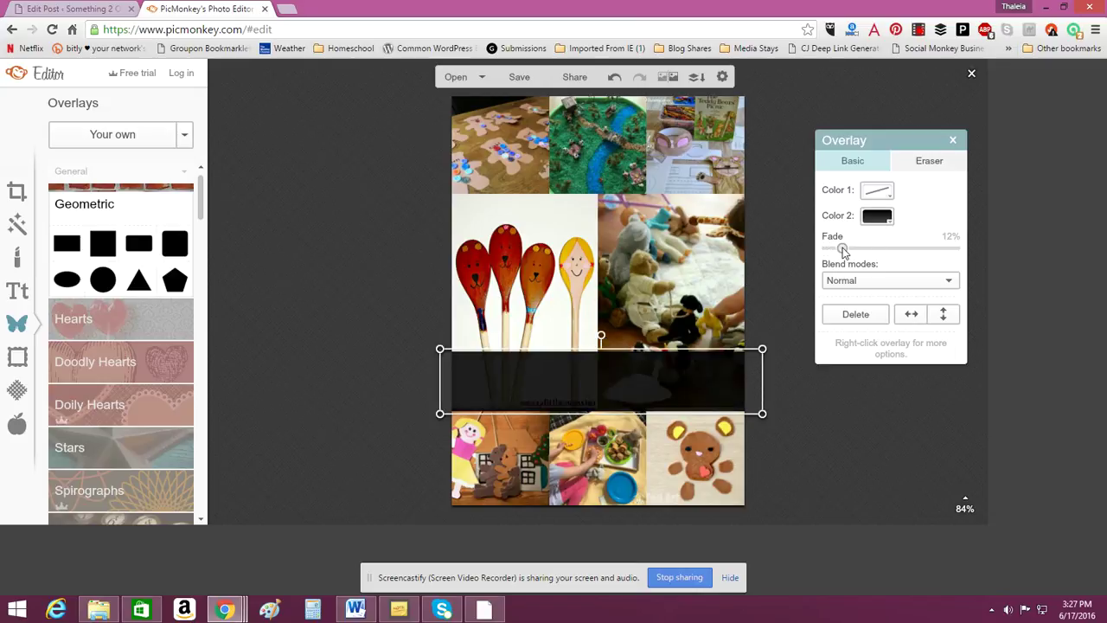
{"action": "left_click", "coordinate": [826, 249]}
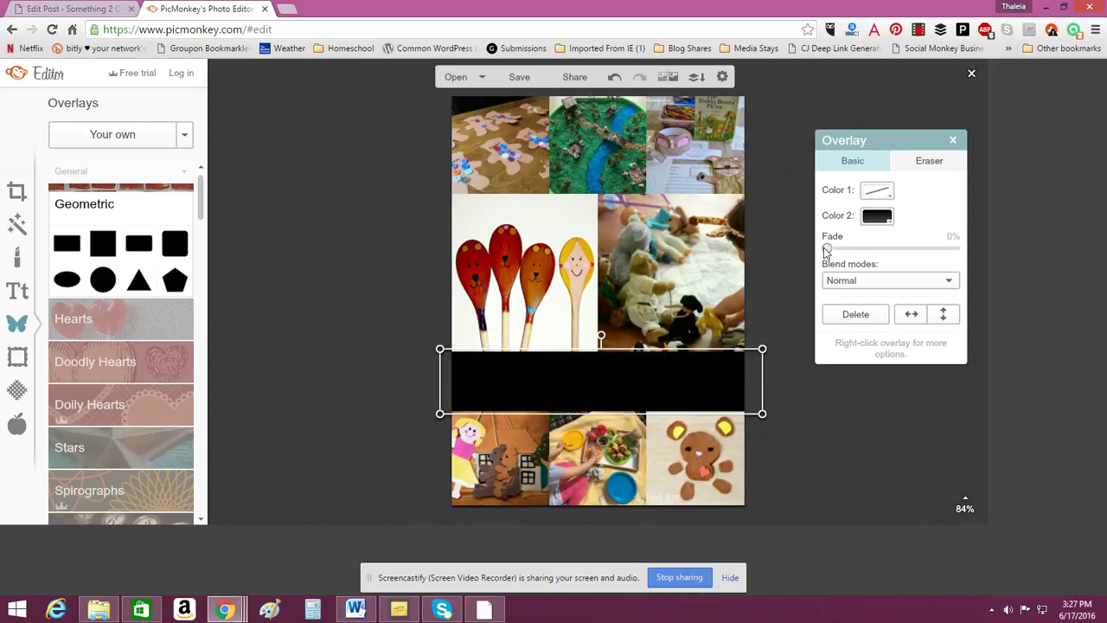
{"action": "left_click", "coordinate": [878, 217]}
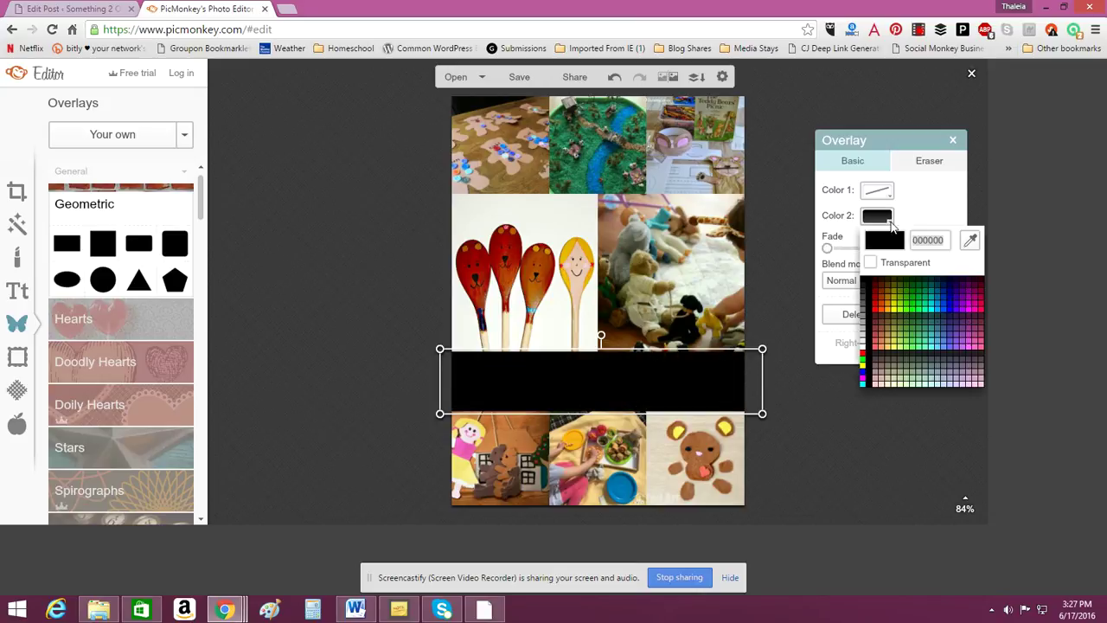
{"action": "left_click_drag", "start_coordinate": [913, 242], "coordinate": [947, 245]}
{"action": "type", "text": "FFFFFF"}
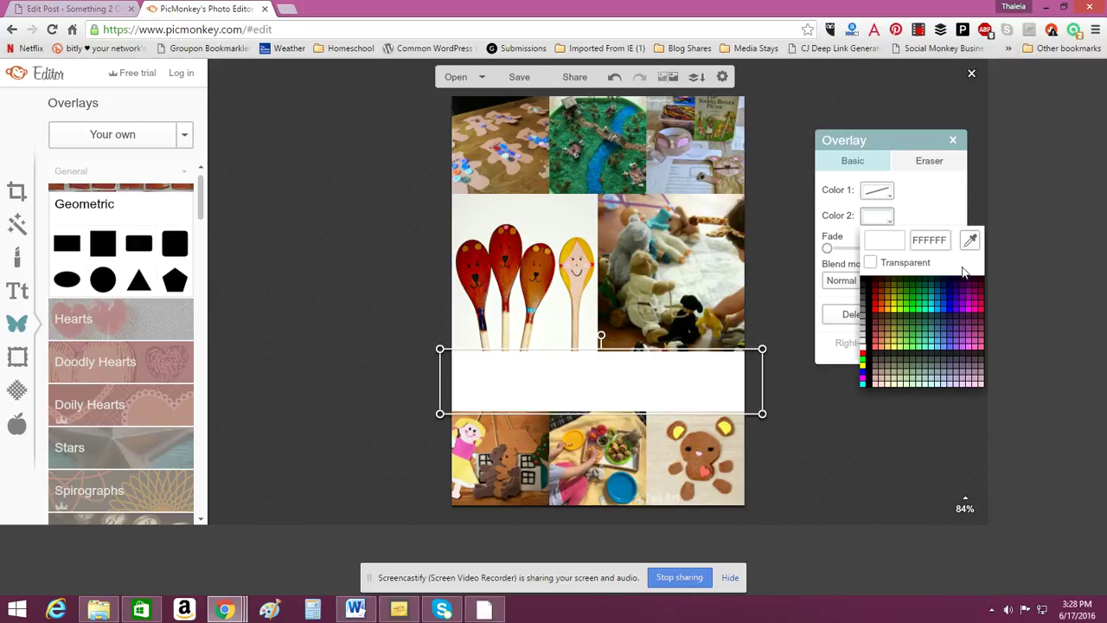
{"action": "key", "text": "Return"}
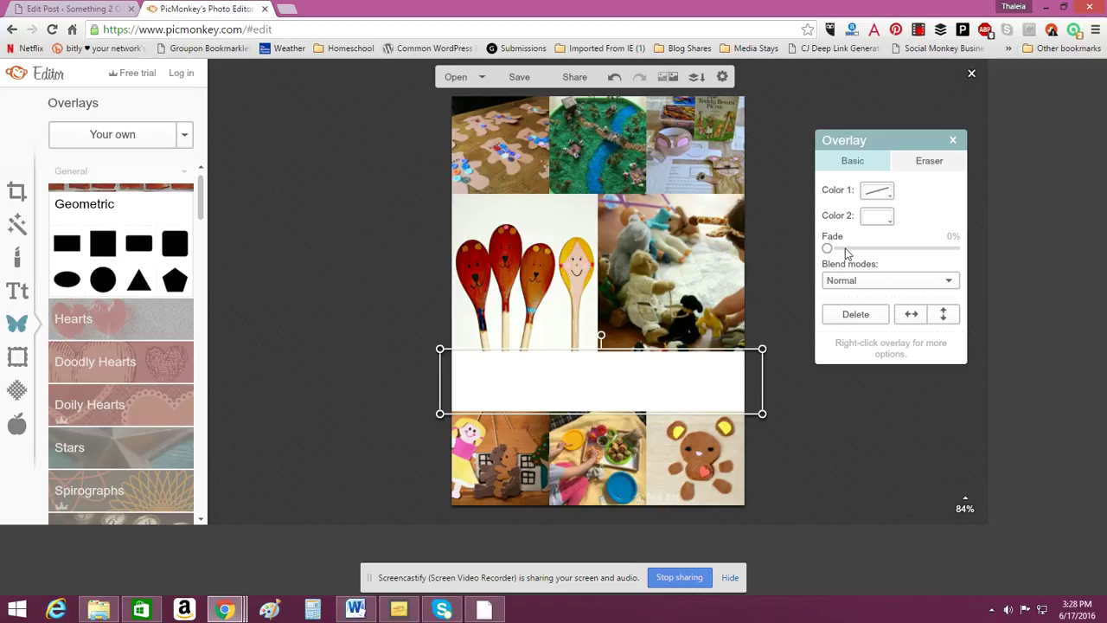
{"action": "left_click", "coordinate": [377, 344]}
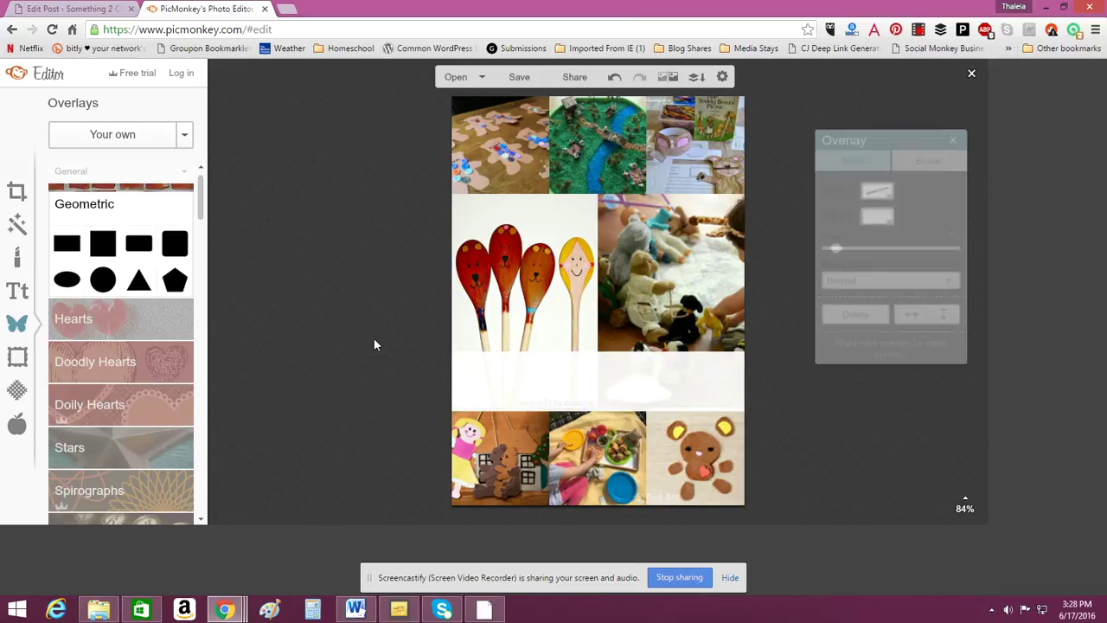
- Add a text box to the collage using the Special Elite font
{"action": "left_click", "coordinate": [18, 294]}
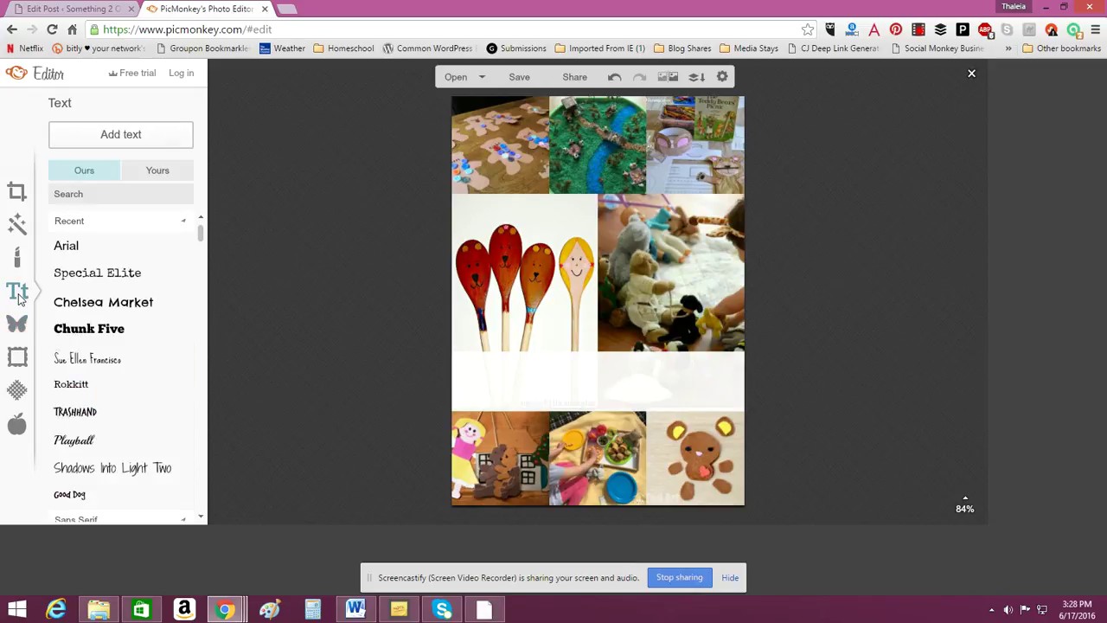
{"action": "left_click", "coordinate": [108, 143]}
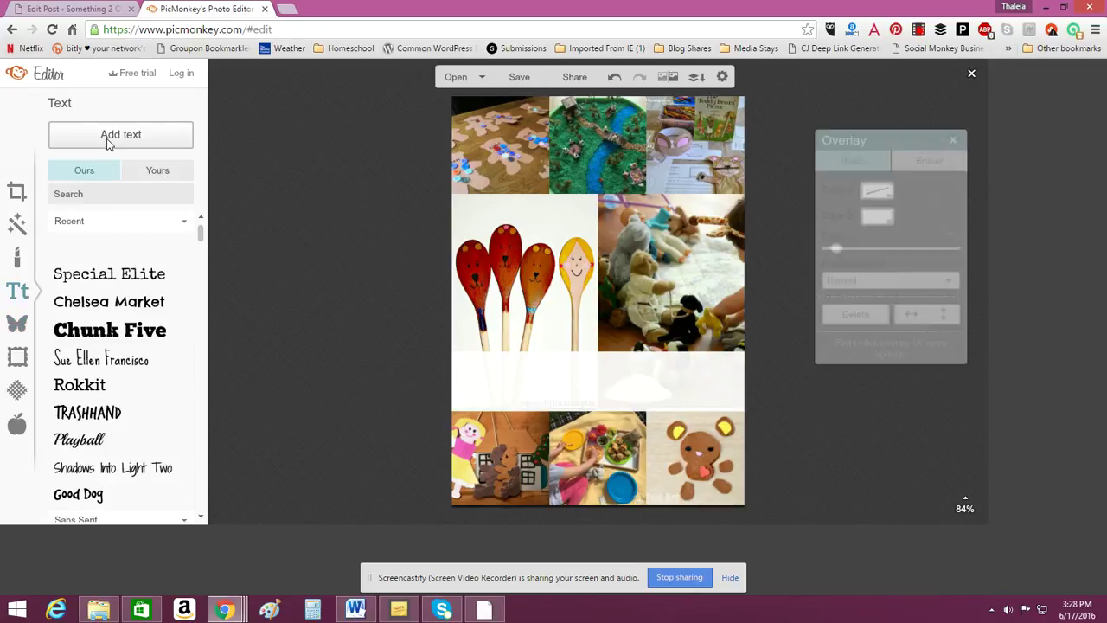
{"action": "left_click", "coordinate": [134, 275]}
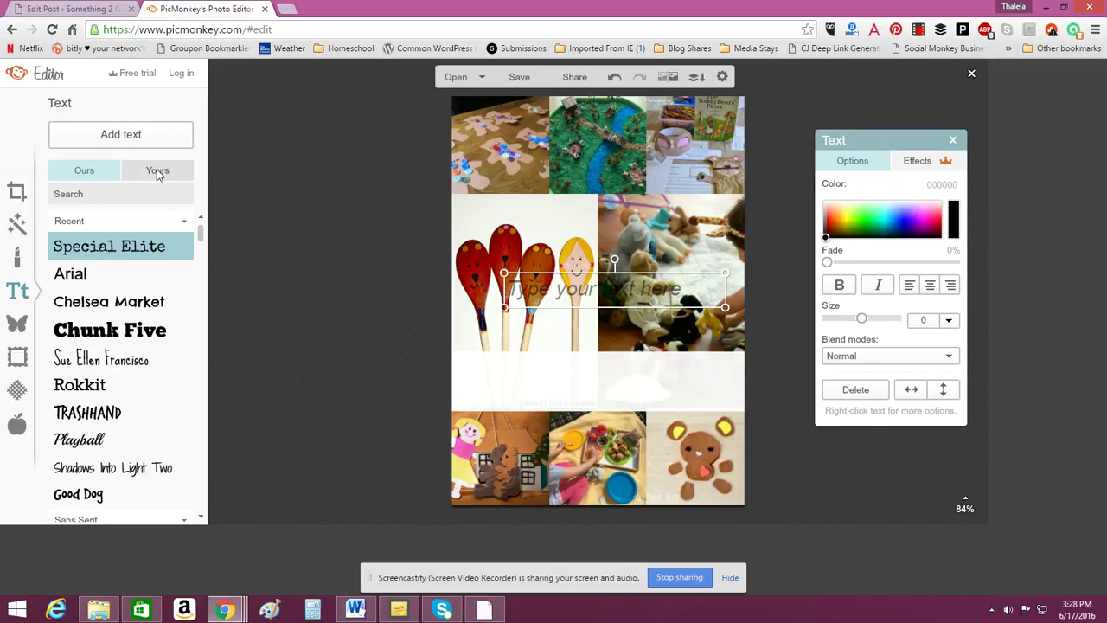
{"action": "left_click", "coordinate": [151, 251]}
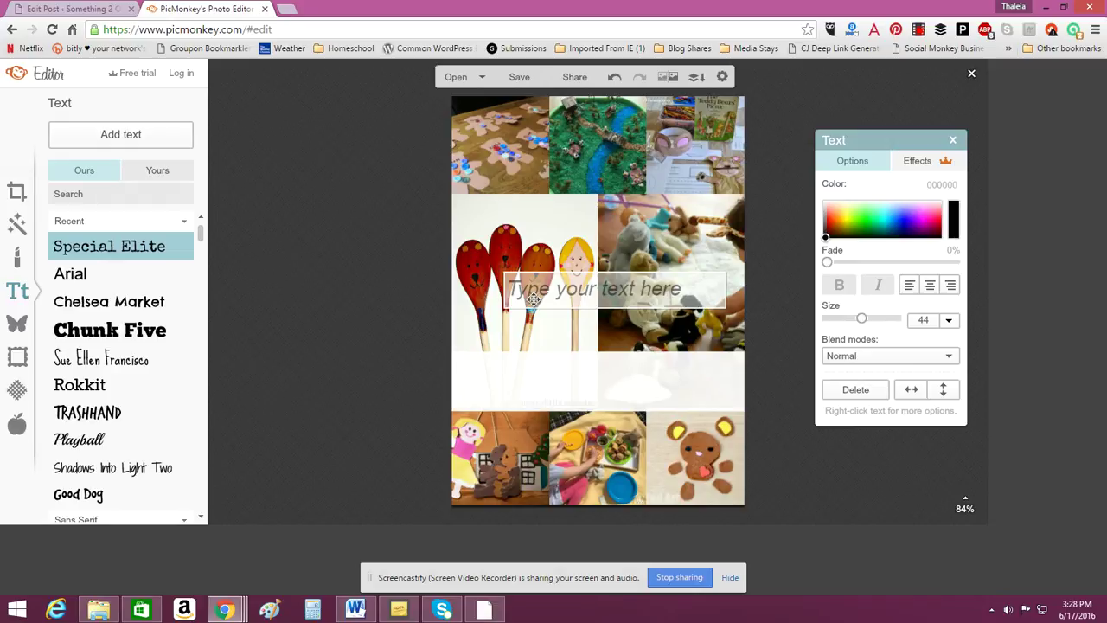
- Copy the title "Free Bear Activity Resources" from the WordPress post and paste it into the collage's text box in PicMonkey
{"action": "left_click", "coordinate": [47, 9]}
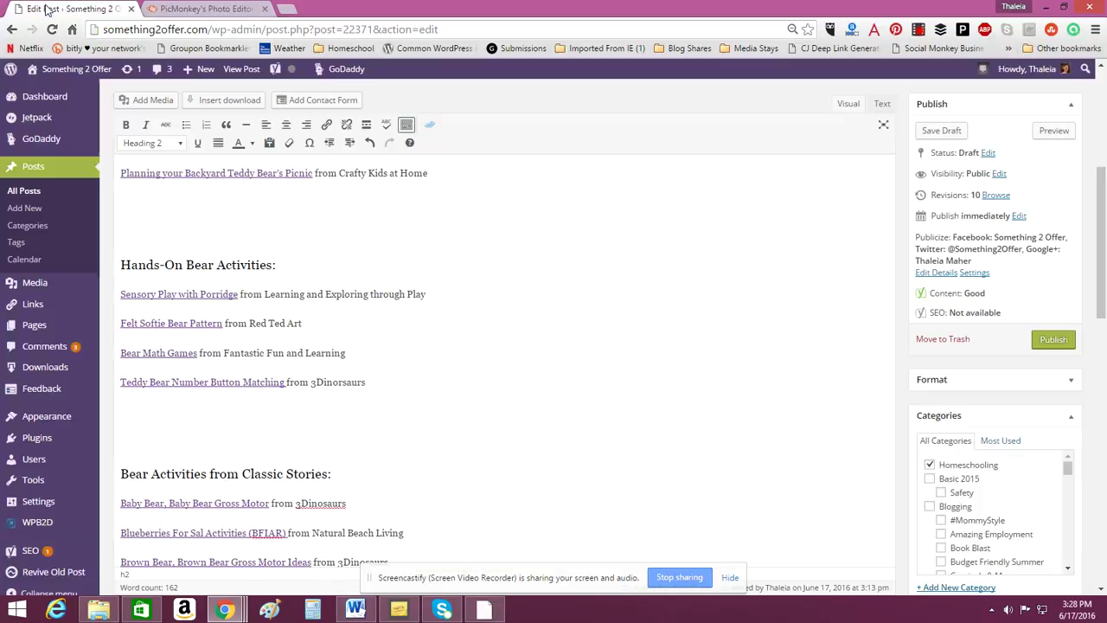
{"action": "scroll", "coordinate": [474, 324], "scroll_direction": "up", "scroll_amount": 5}
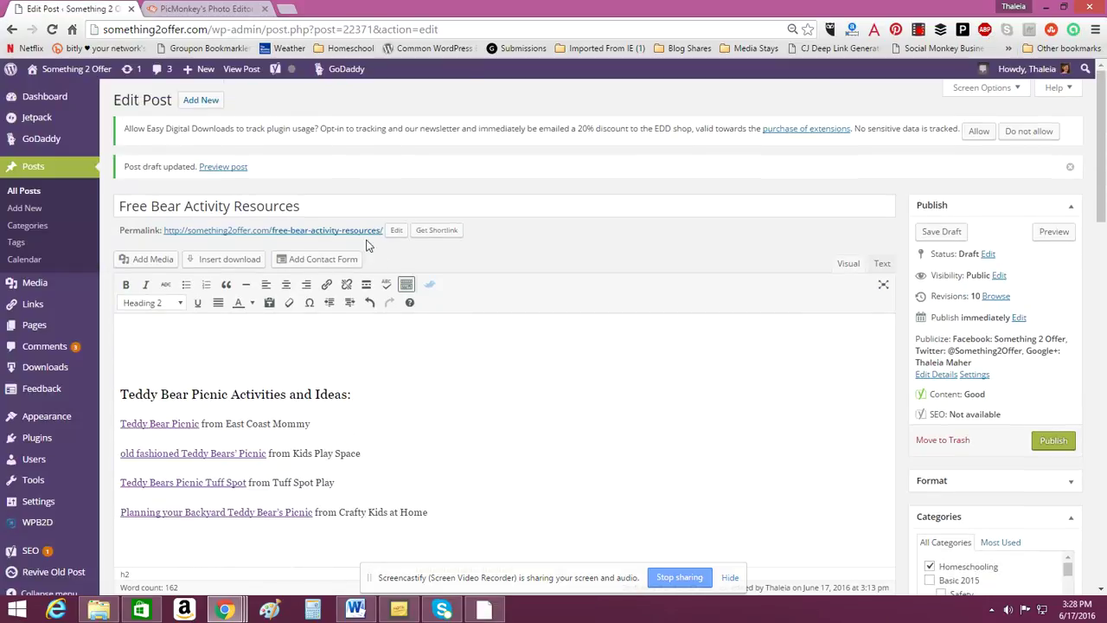
{"action": "left_click_drag", "start_coordinate": [326, 207], "coordinate": [122, 198]}
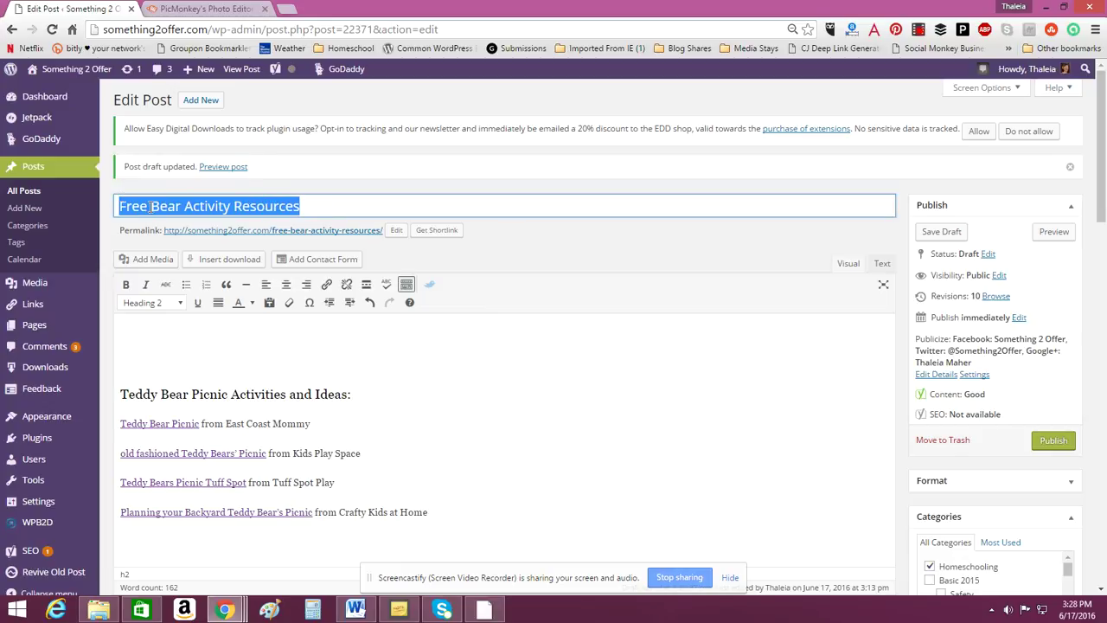
{"action": "right_click", "coordinate": [151, 207]}
{"action": "left_click", "coordinate": [164, 232]}
{"action": "left_click", "coordinate": [183, 9]}
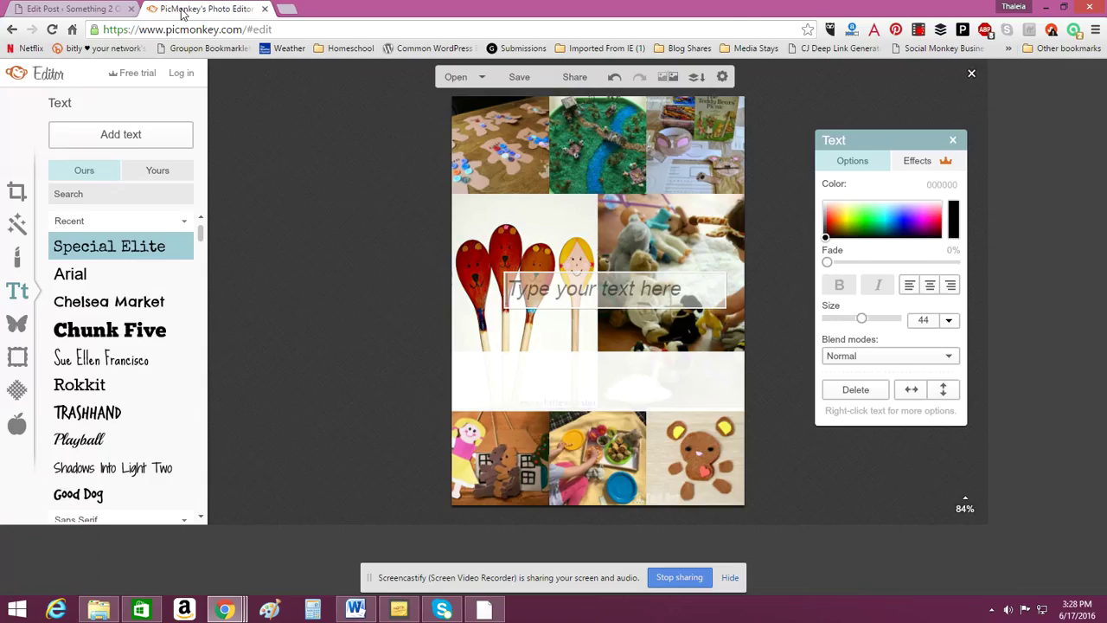
{"action": "right_click", "coordinate": [633, 292]}
{"action": "left_click", "coordinate": [663, 337]}
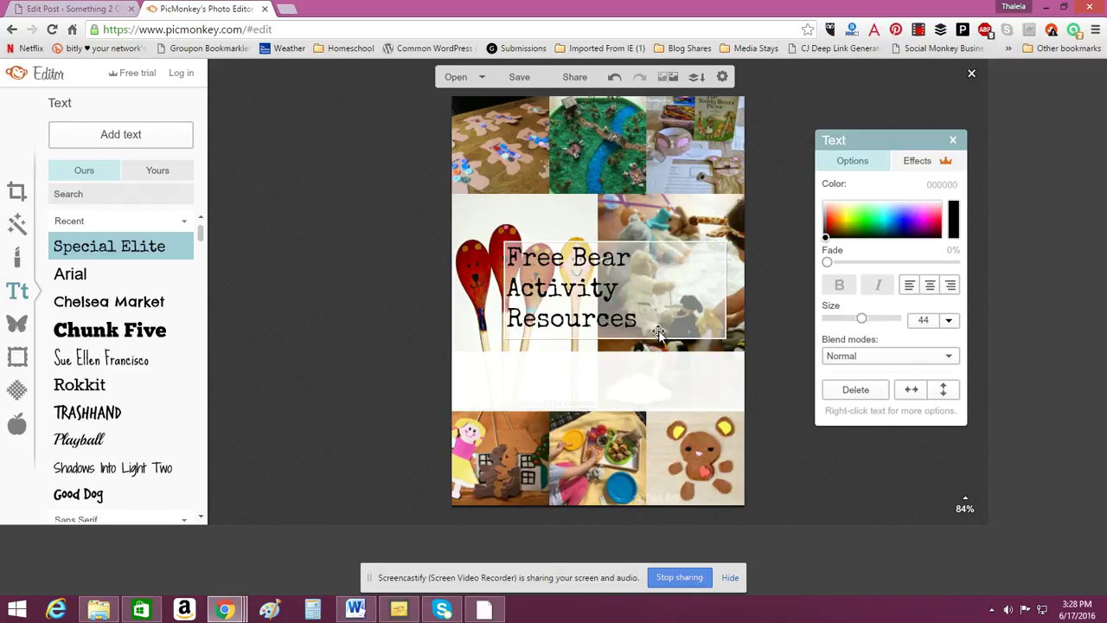
- Stretch the title's text box across the full width of the collage and center the text
{"action": "left_click", "coordinate": [502, 300]}
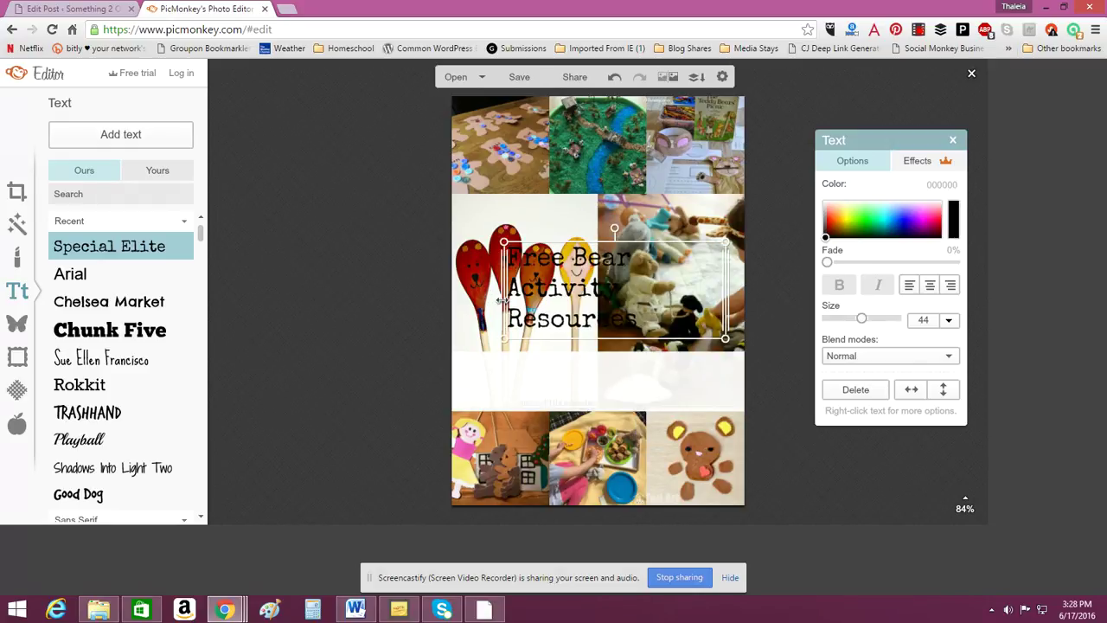
{"action": "left_click_drag", "start_coordinate": [502, 300], "coordinate": [449, 298]}
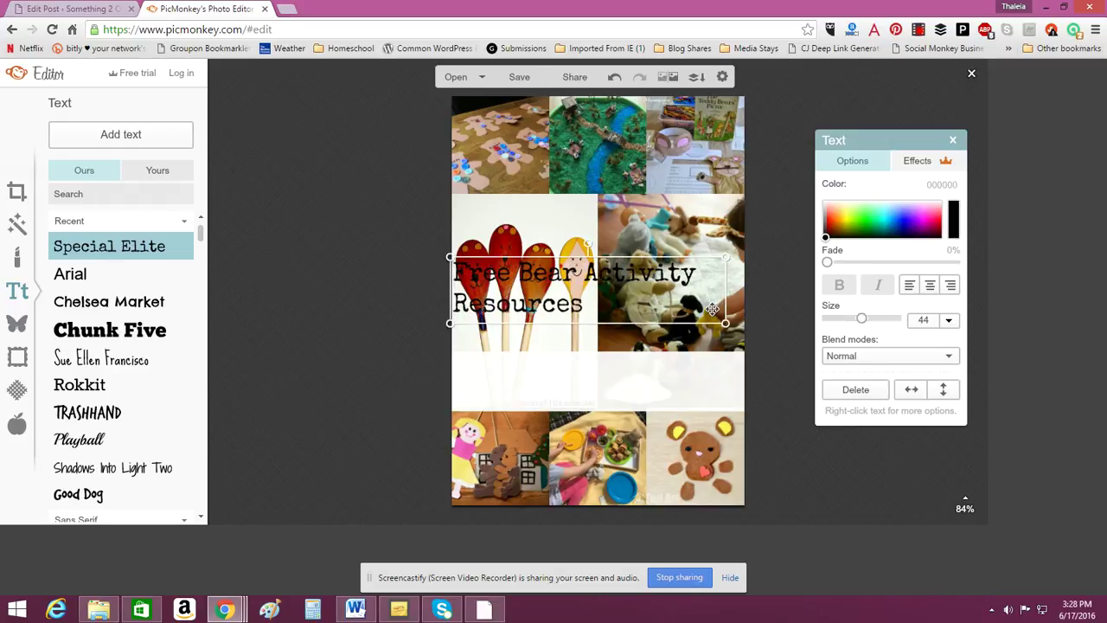
{"action": "left_click_drag", "start_coordinate": [725, 299], "coordinate": [744, 299]}
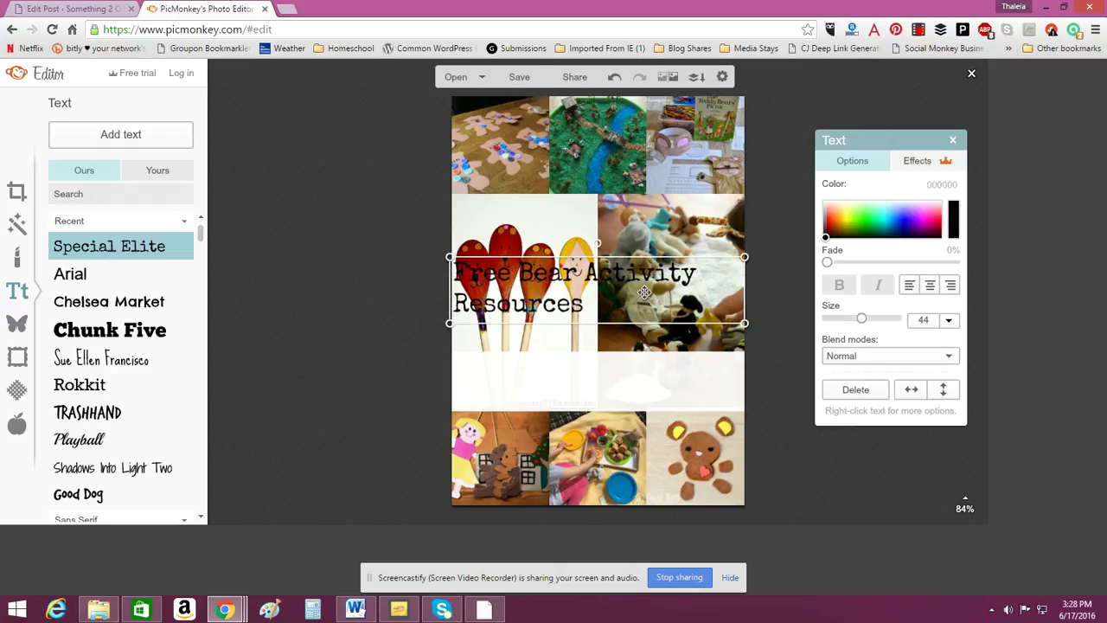
{"action": "left_click", "coordinate": [930, 288]}
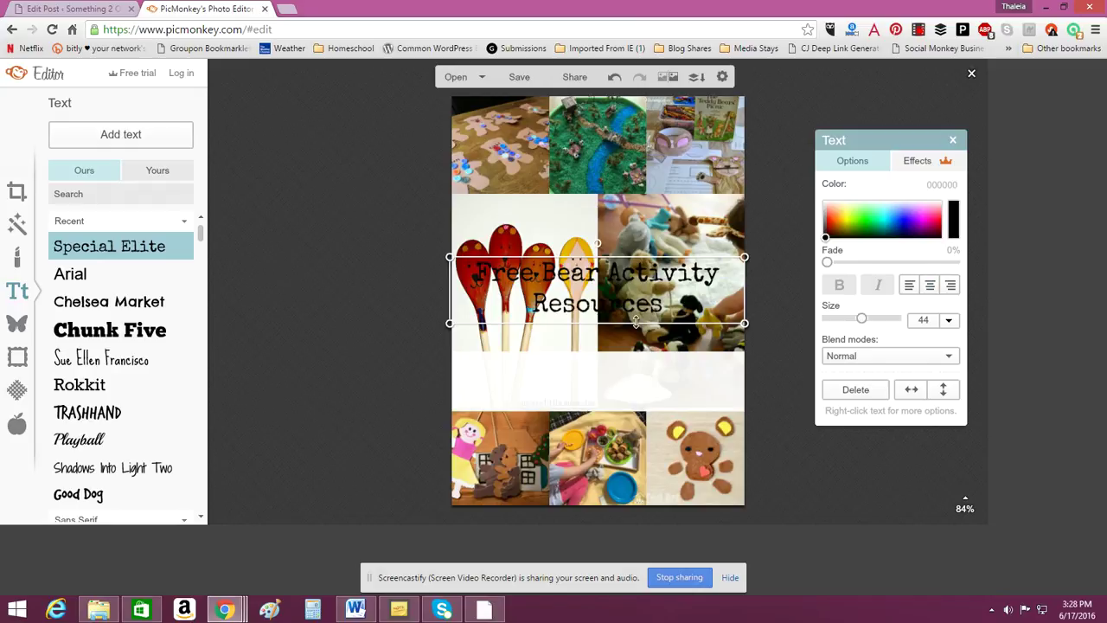
- Make the white band slightly taller at both edges and move the title onto it
{"action": "left_click", "coordinate": [588, 383]}
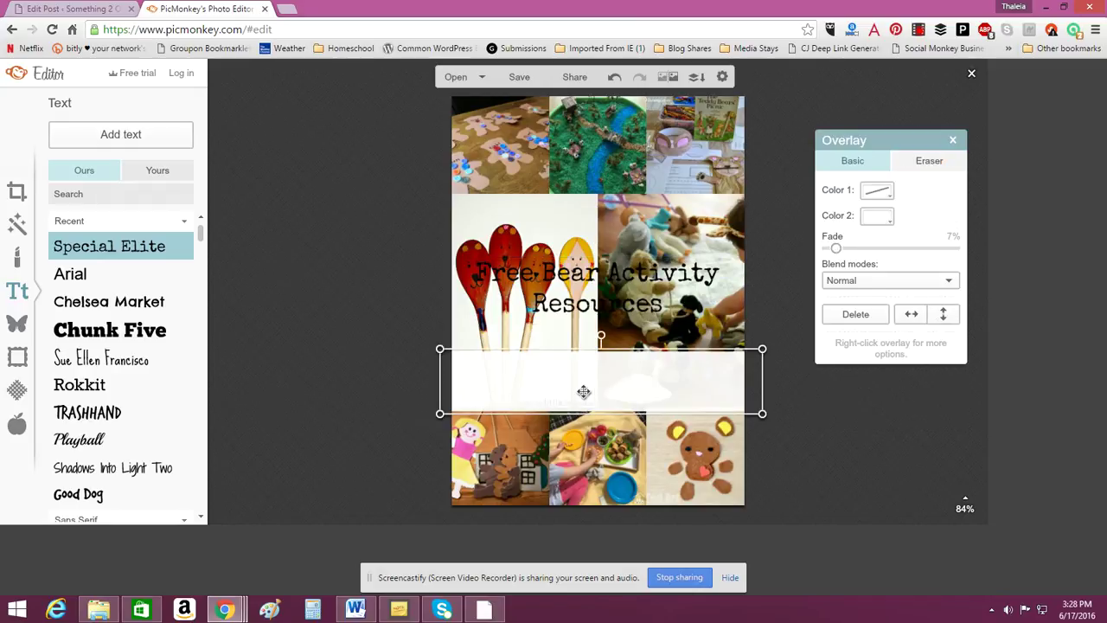
{"action": "left_click_drag", "start_coordinate": [586, 411], "coordinate": [584, 418]}
{"action": "left_click_drag", "start_coordinate": [602, 349], "coordinate": [602, 339]}
{"action": "left_click_drag", "start_coordinate": [599, 283], "coordinate": [597, 372]}
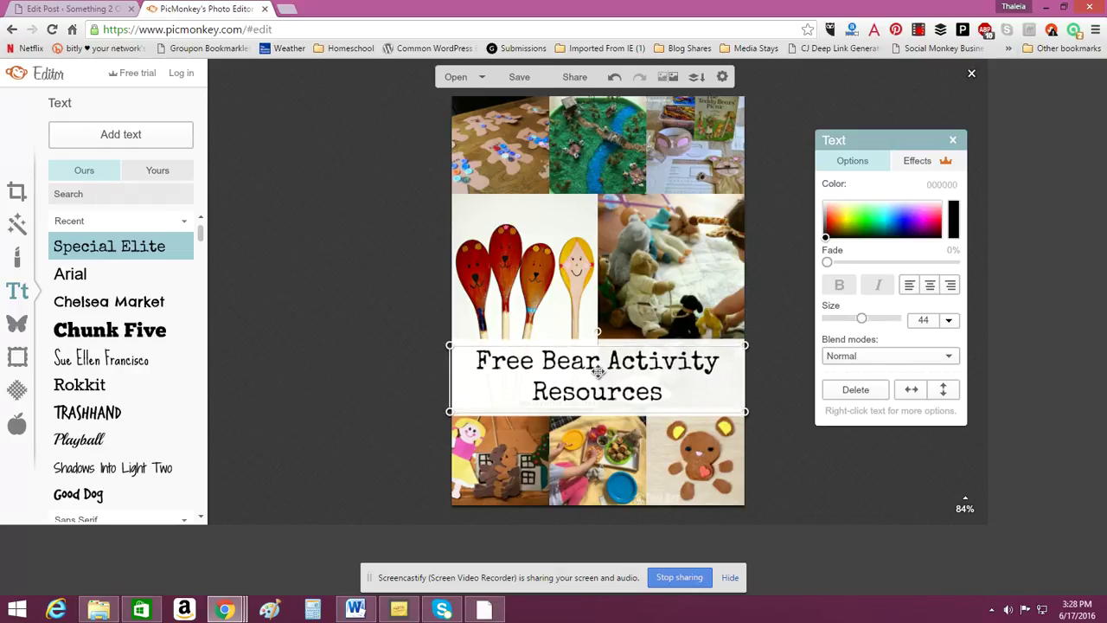
- Move the title up off the white band and adjust the band so it sits just above the bottom row of photos
{"action": "left_click", "coordinate": [765, 294]}
{"action": "left_click", "coordinate": [591, 373]}
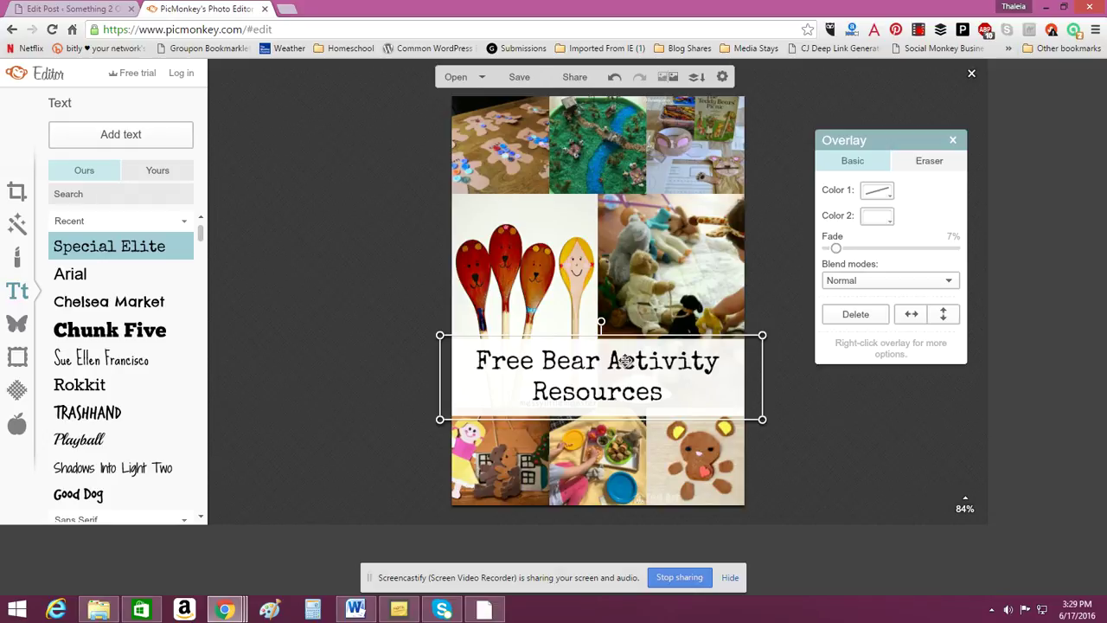
{"action": "left_click_drag", "start_coordinate": [624, 361], "coordinate": [641, 288]}
{"action": "left_click_drag", "start_coordinate": [621, 443], "coordinate": [613, 373]}
- Recolor all of the title text to green 1e7650, sampled from the green photo in the top row
{"action": "left_click", "coordinate": [623, 307]}
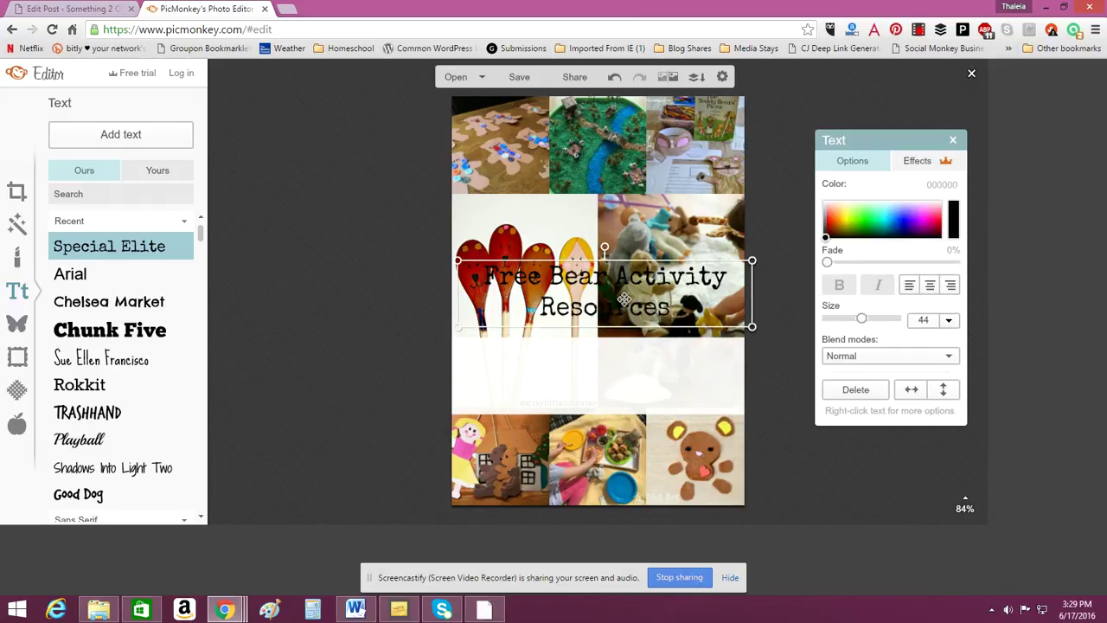
{"action": "double_click", "coordinate": [622, 298]}
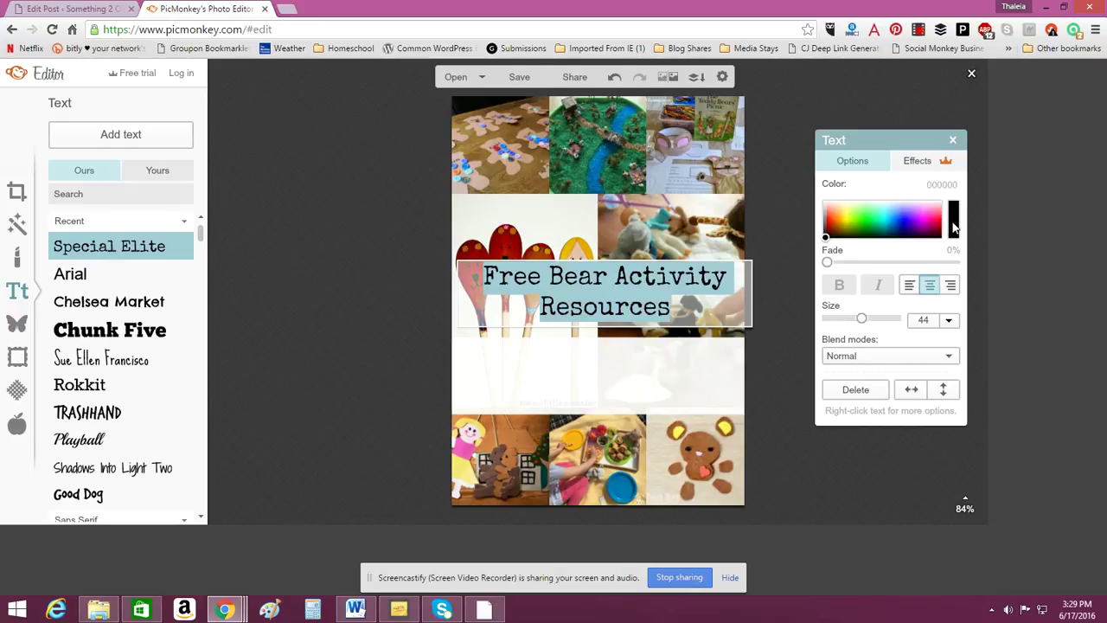
{"action": "left_click", "coordinate": [959, 206]}
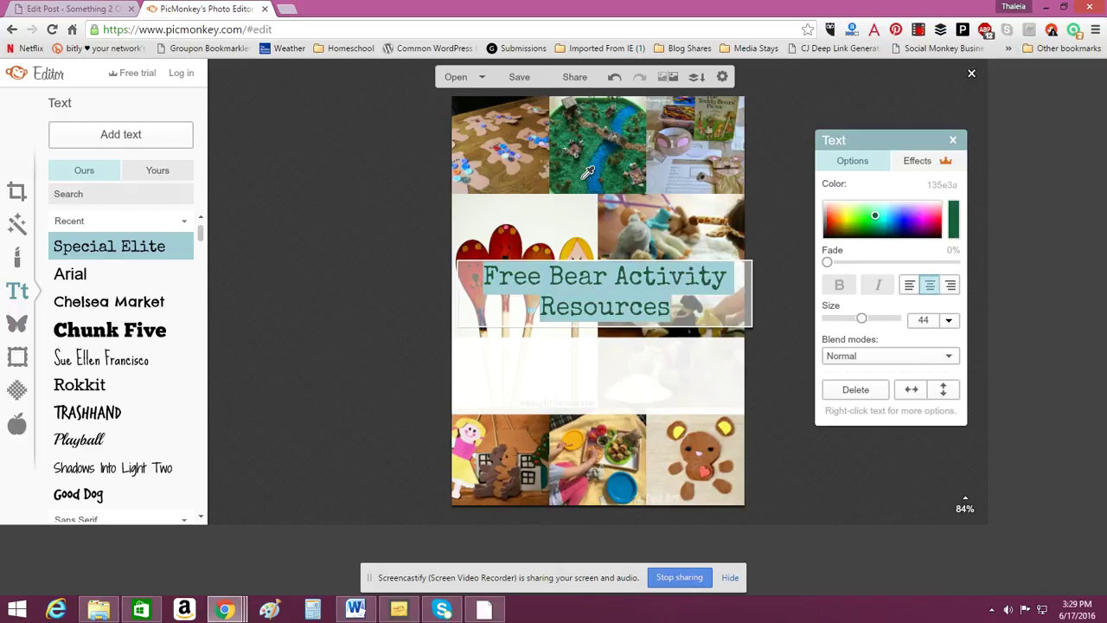
{"action": "left_click", "coordinate": [588, 173]}
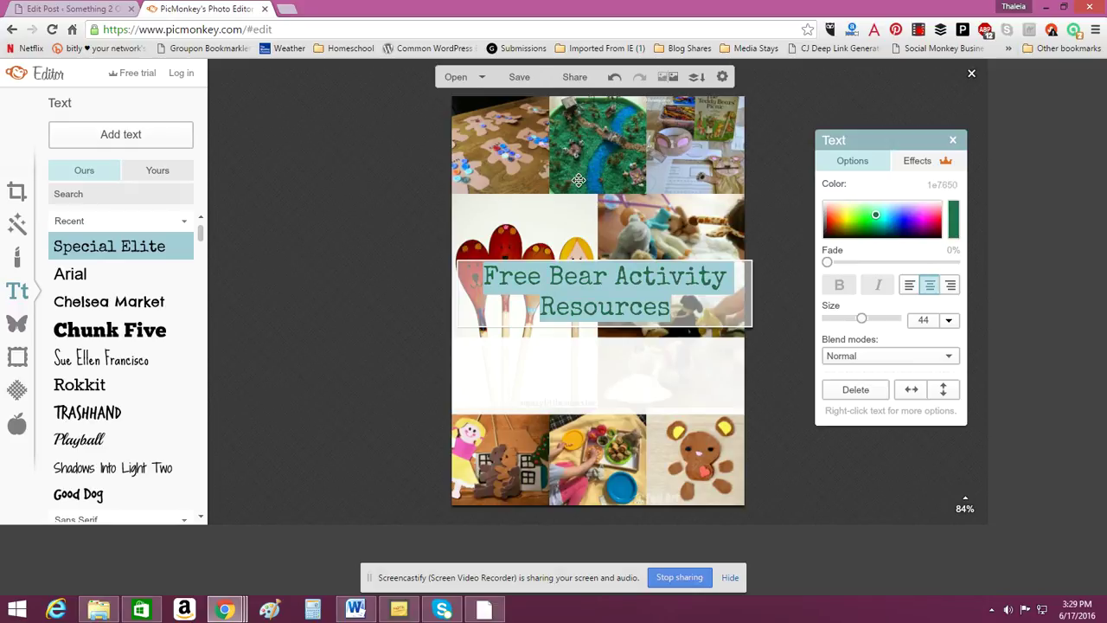
{"action": "left_click", "coordinate": [593, 297]}
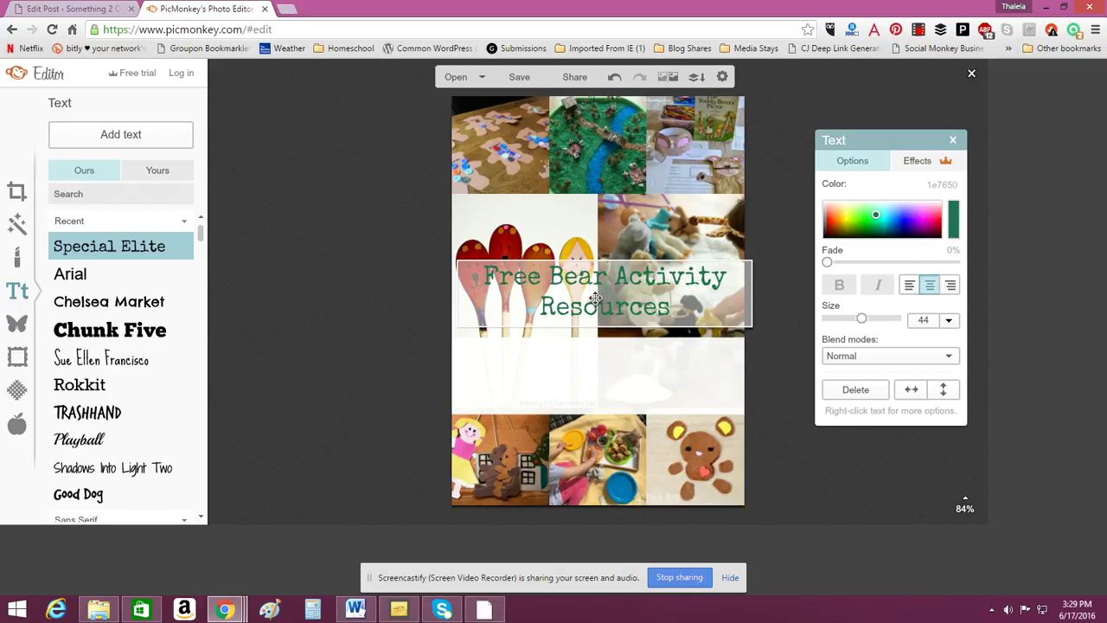
- Finish editing the title text and move it back onto the white band, centered across the collage
{"action": "double_click", "coordinate": [599, 277]}
{"action": "left_click", "coordinate": [598, 277]}
{"action": "left_click", "coordinate": [584, 255]}
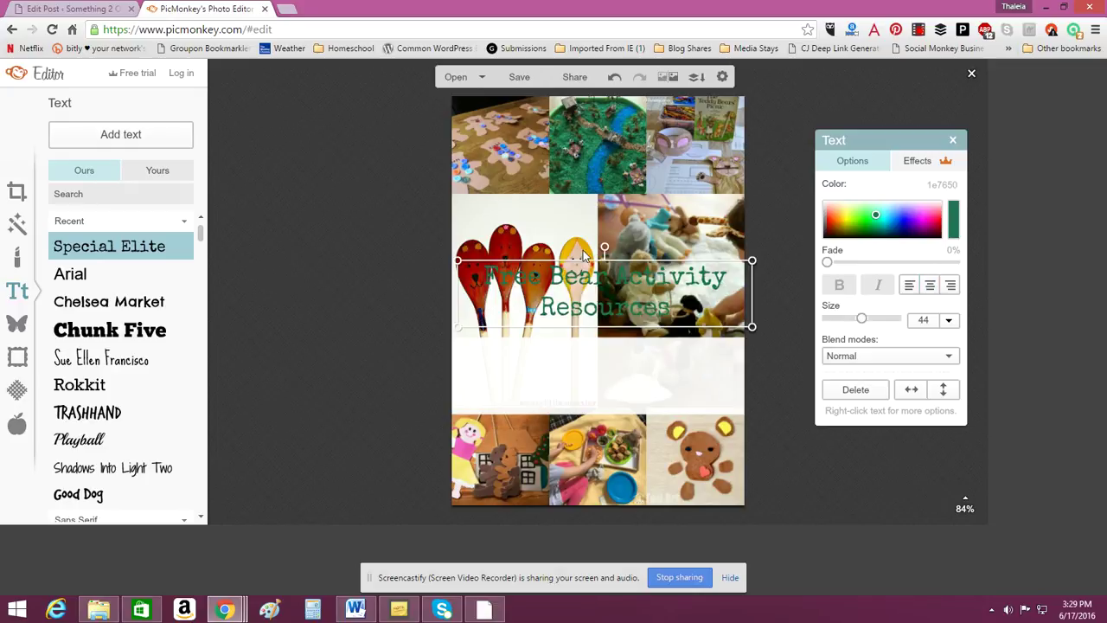
{"action": "left_click_drag", "start_coordinate": [580, 295], "coordinate": [574, 375]}
{"action": "left_click", "coordinate": [360, 317]}
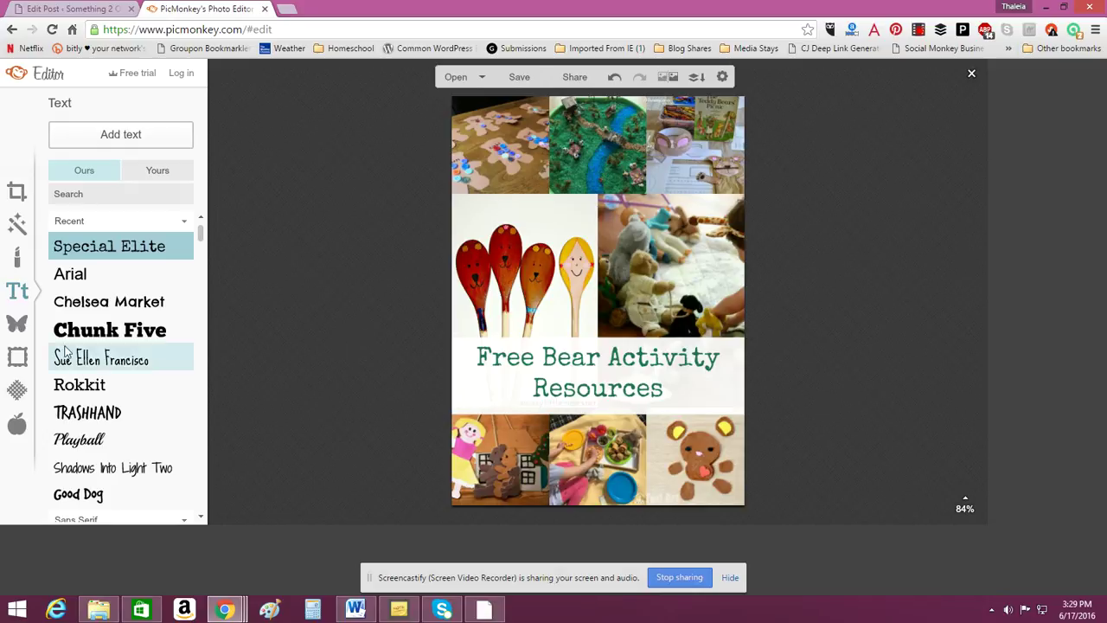
- Add the "watermark 100" image from the Desktop as an overlay and place it where the top and middle photo rows meet
{"action": "left_click", "coordinate": [19, 326]}
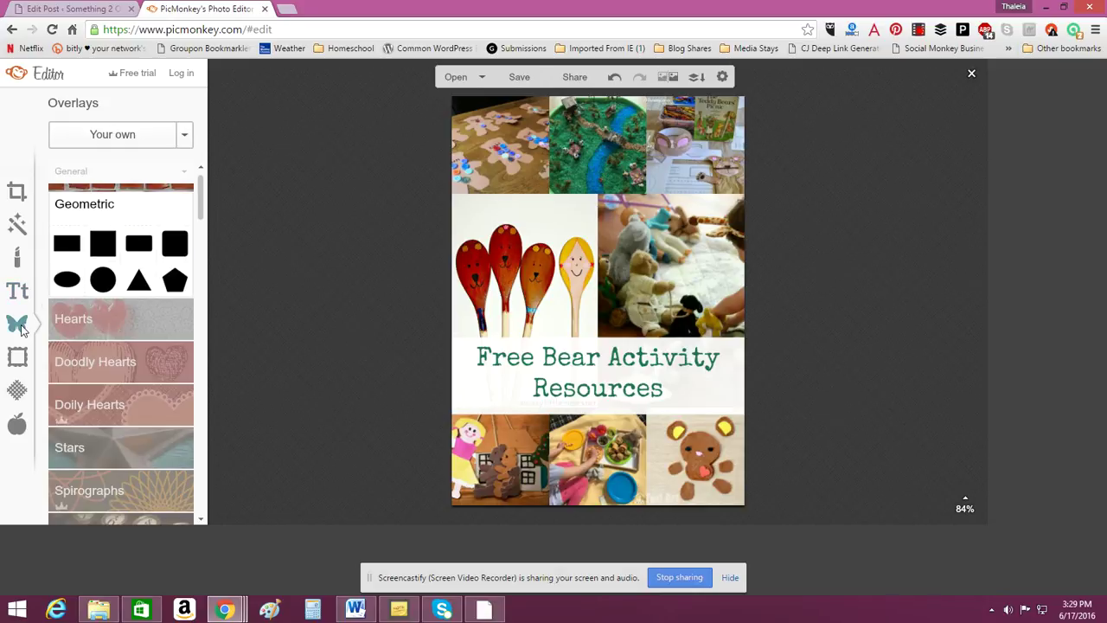
{"action": "left_click", "coordinate": [138, 141]}
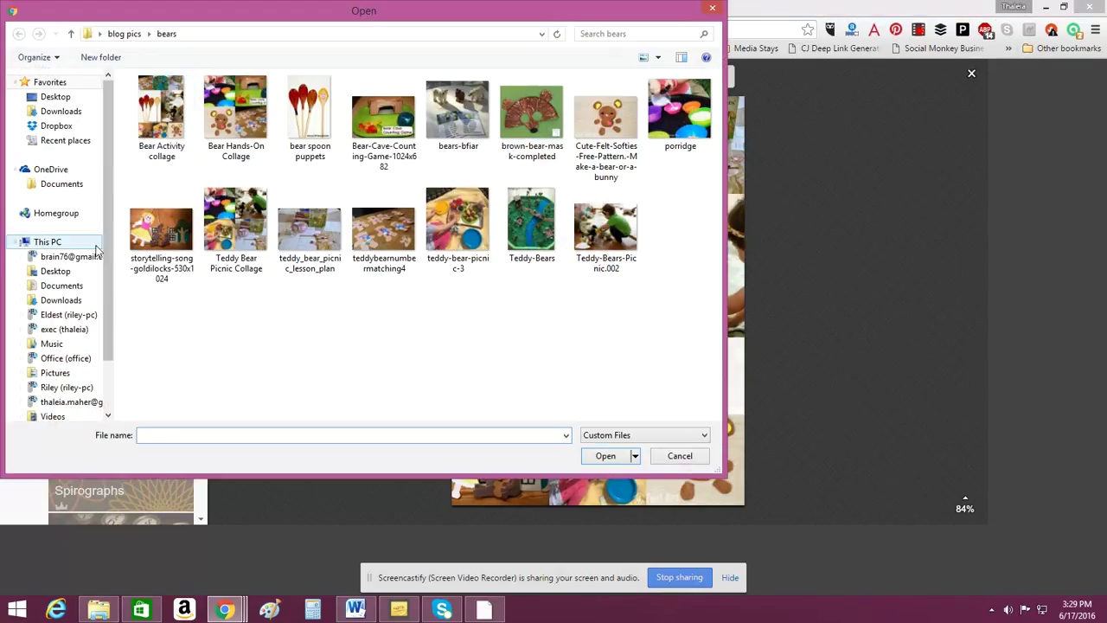
{"action": "left_click", "coordinate": [76, 273]}
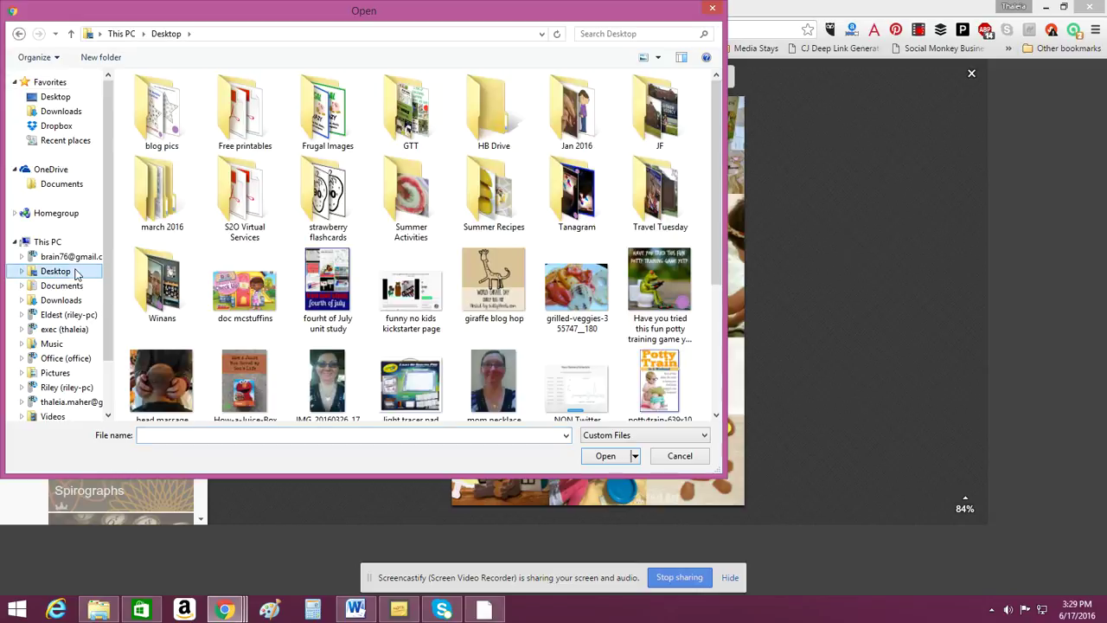
{"action": "left_click", "coordinate": [716, 418]}
{"action": "left_click", "coordinate": [716, 418]}
{"action": "left_click", "coordinate": [502, 356]}
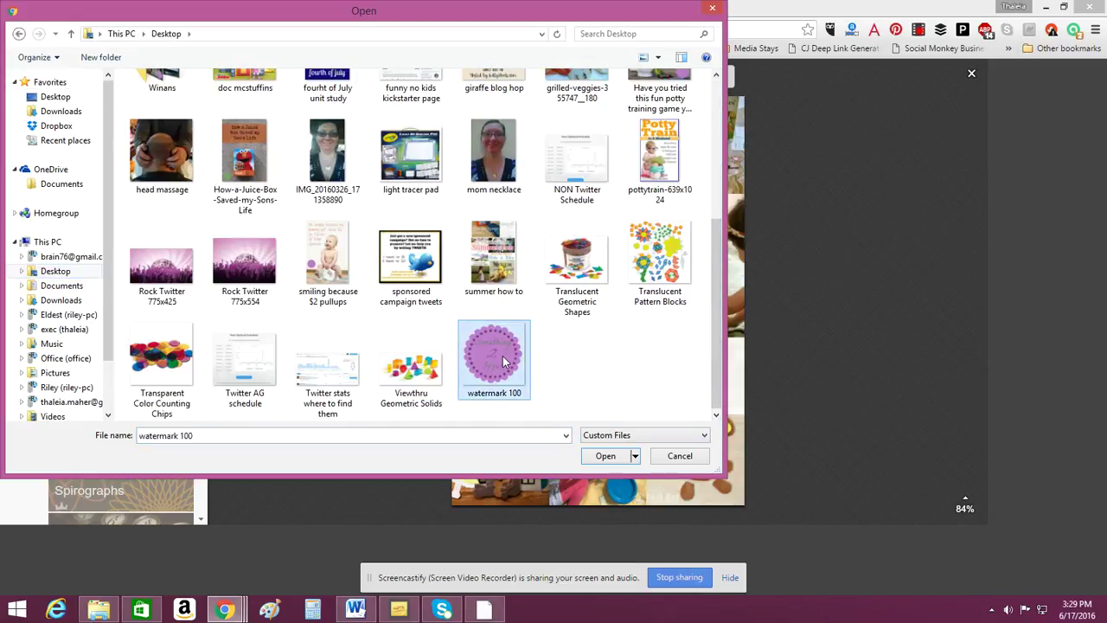
{"action": "left_click", "coordinate": [605, 455]}
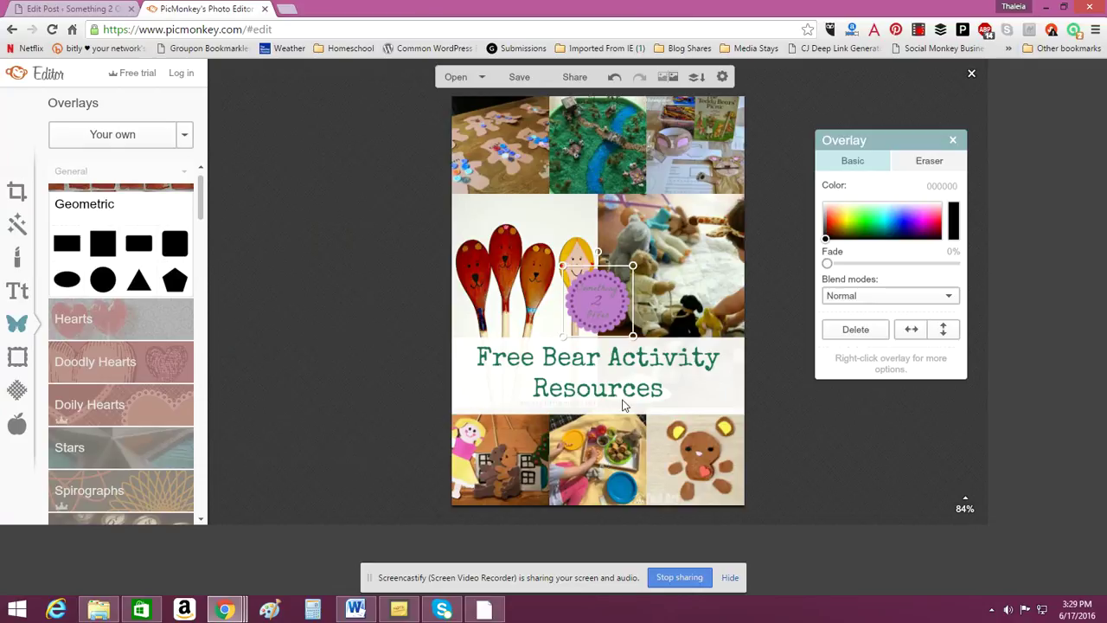
{"action": "left_click_drag", "start_coordinate": [602, 301], "coordinate": [606, 217]}
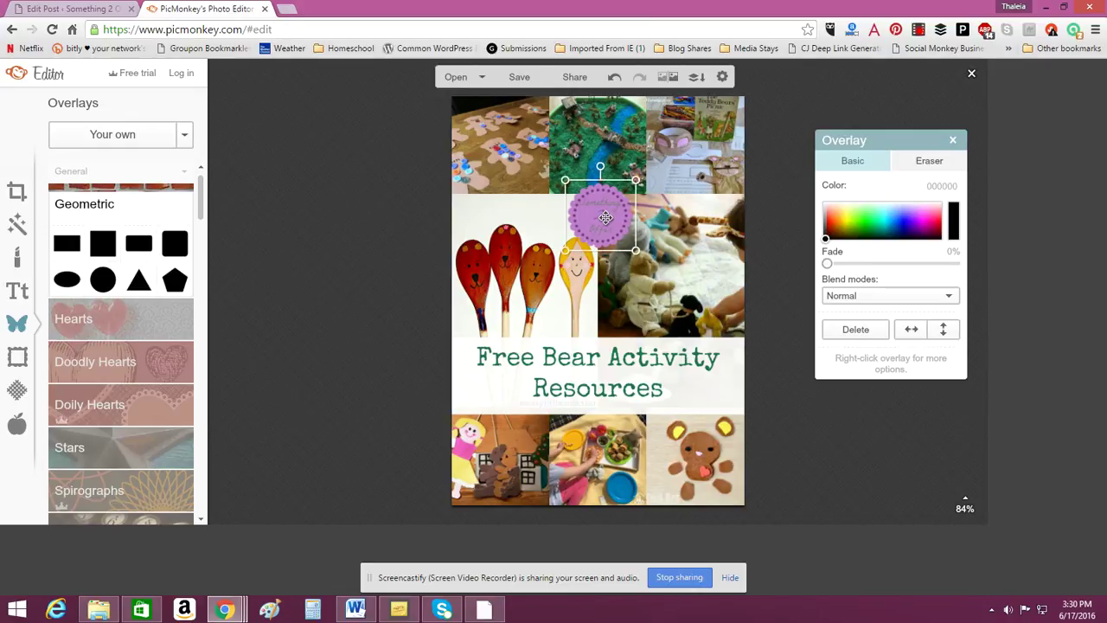
- Save the image as "Bear Activity collage" in the bears folder inside blog pics, replacing the existing JPEG
{"action": "left_click", "coordinate": [521, 78]}
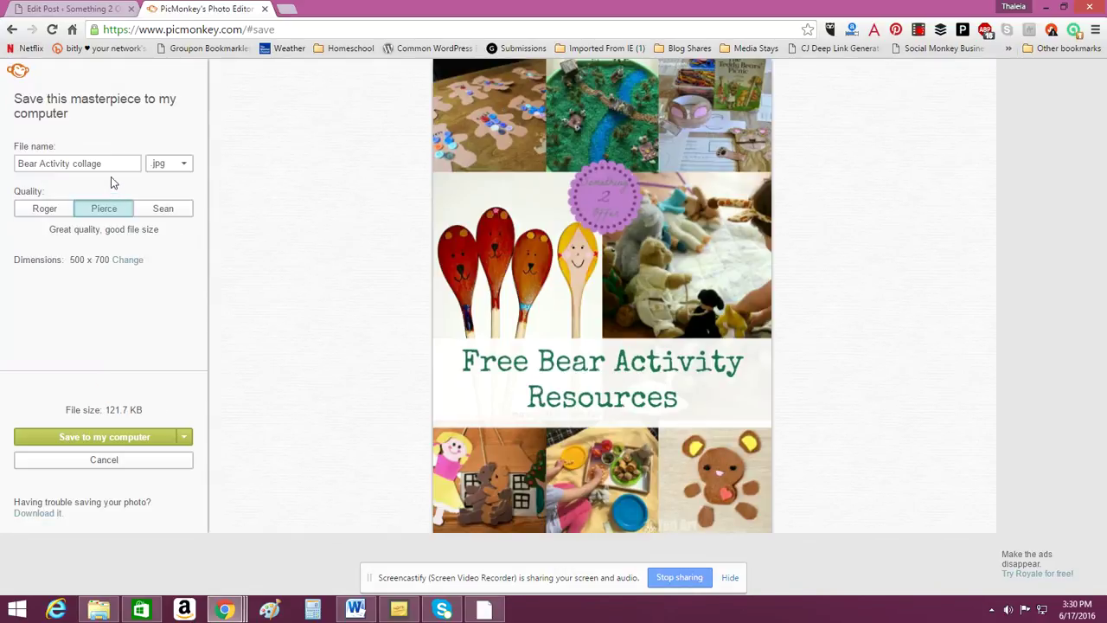
{"action": "left_click", "coordinate": [122, 437]}
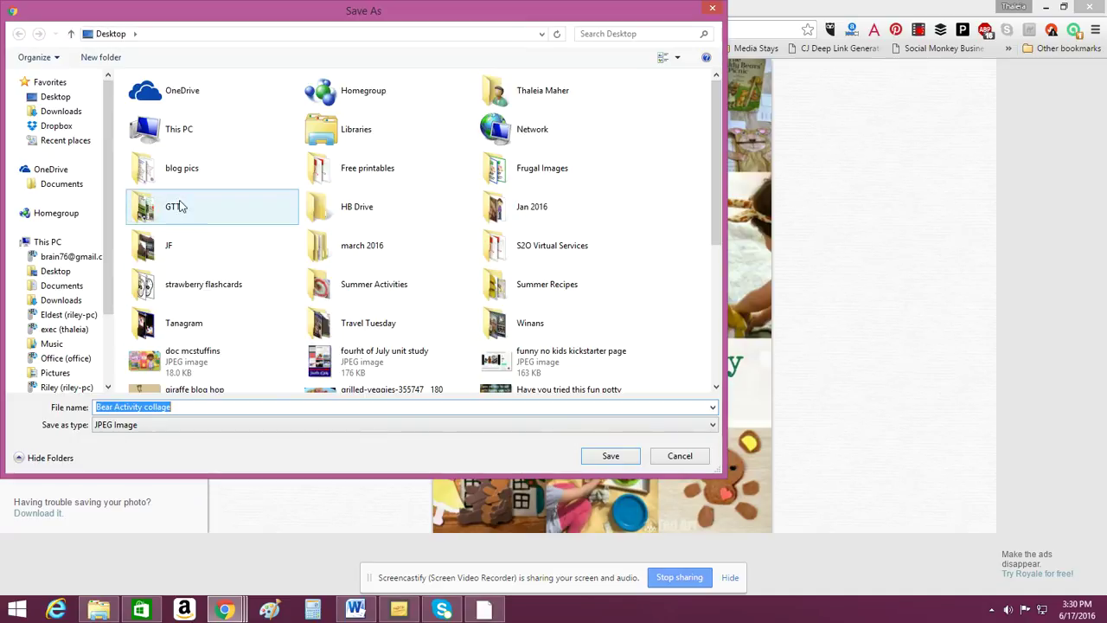
{"action": "double_click", "coordinate": [165, 168]}
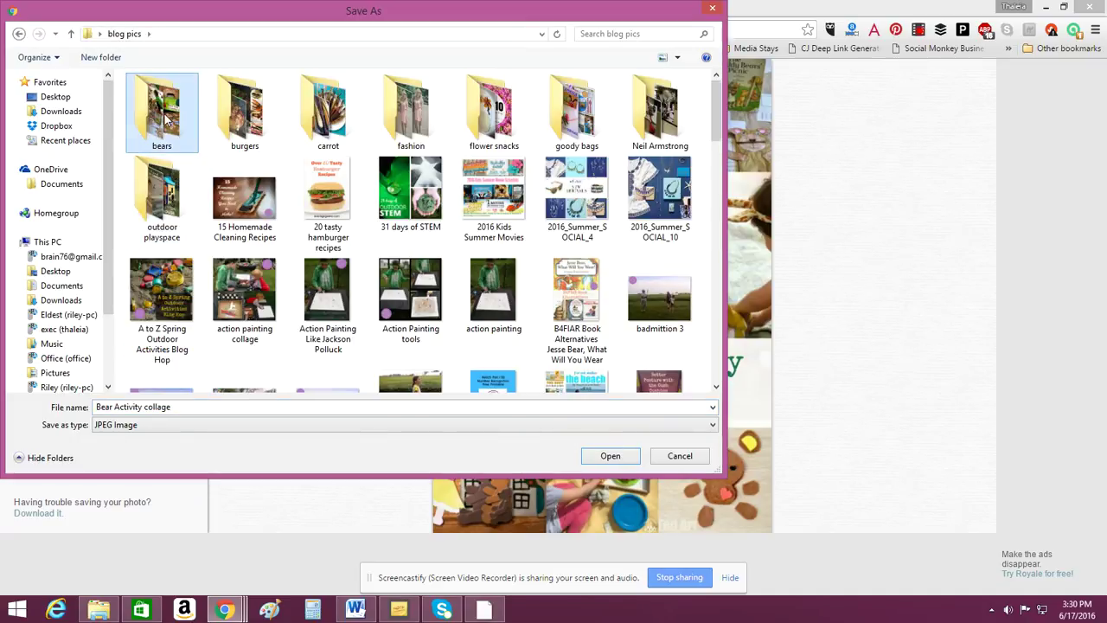
{"action": "double_click", "coordinate": [168, 121]}
{"action": "left_click", "coordinate": [611, 456]}
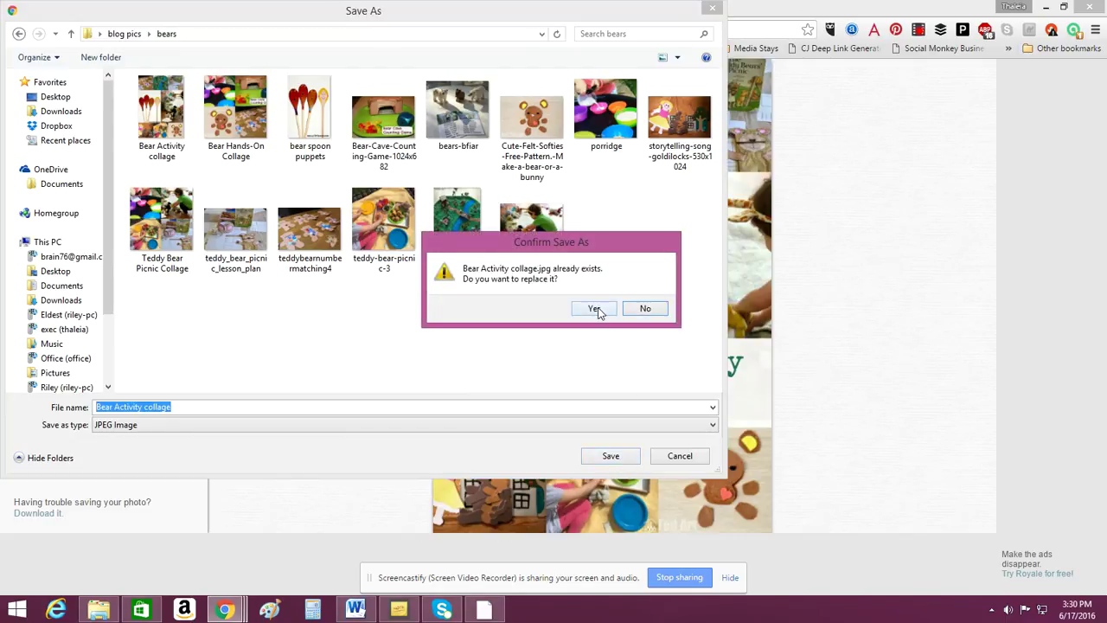
{"action": "left_click", "coordinate": [595, 309]}
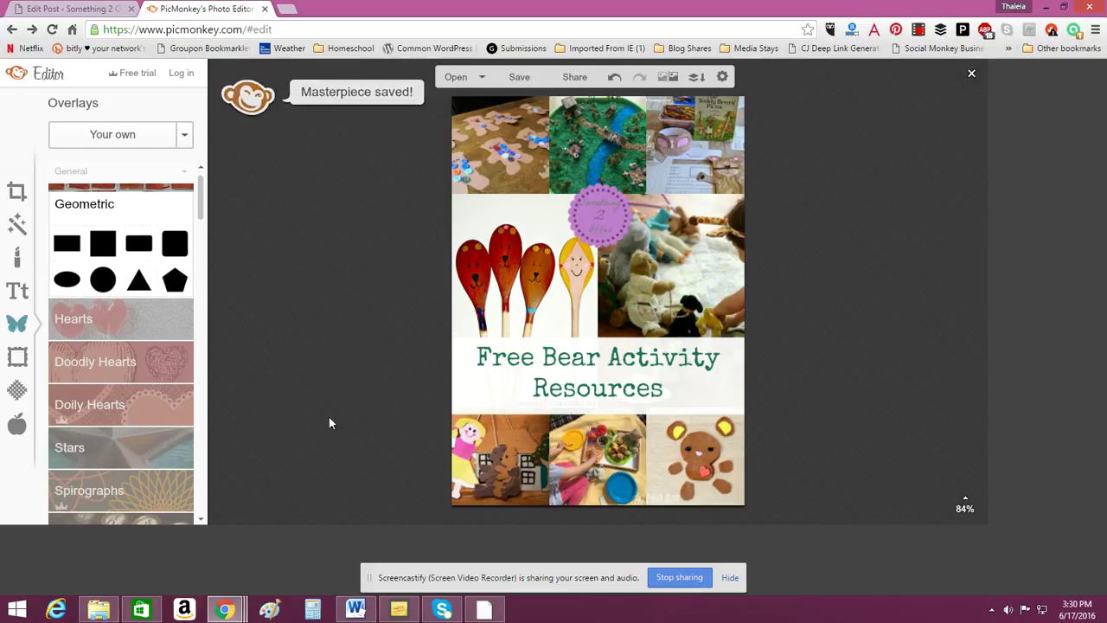
- Switch to the WordPress post and upload the "Bear Activity collage" image from the bears folder for the blank space above the first heading
{"action": "left_click", "coordinate": [87, 9]}
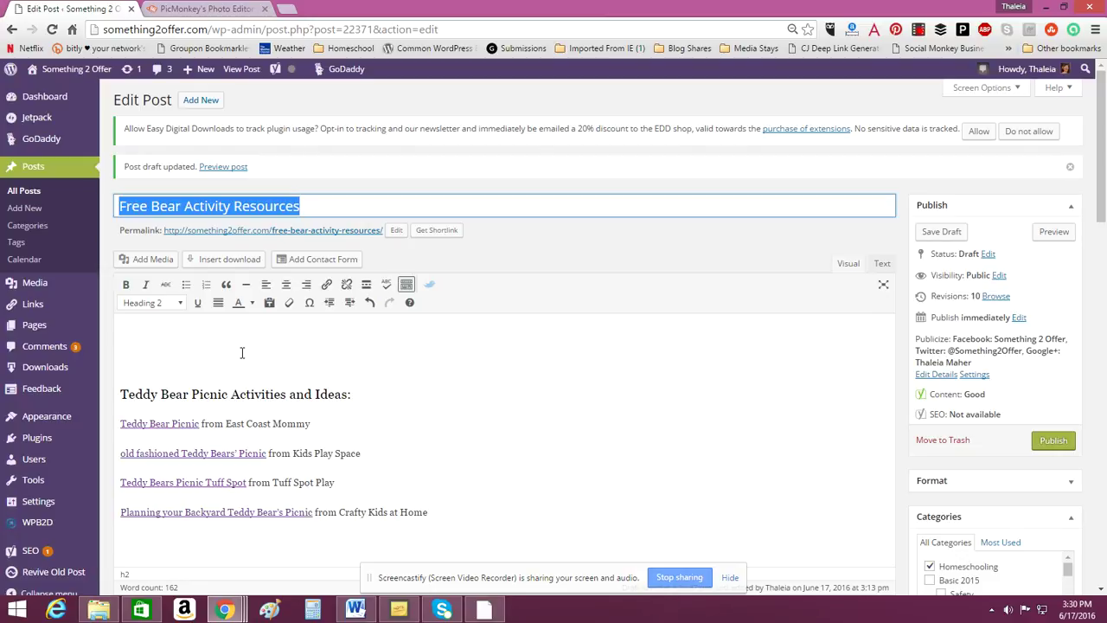
{"action": "left_click", "coordinate": [243, 352]}
{"action": "left_click", "coordinate": [154, 259]}
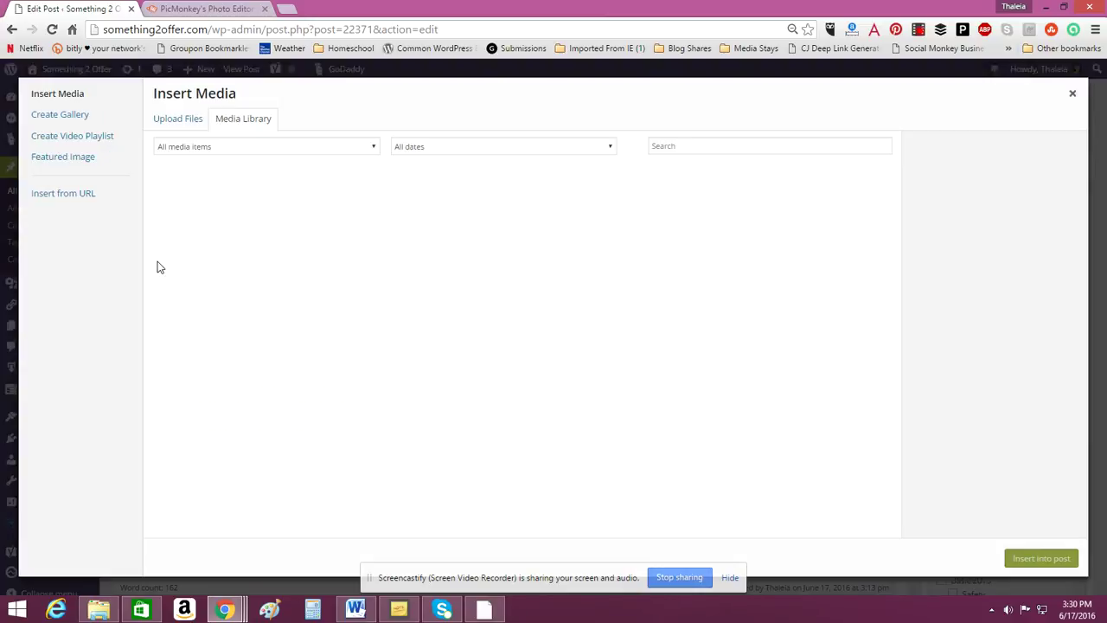
{"action": "left_click", "coordinate": [166, 121]}
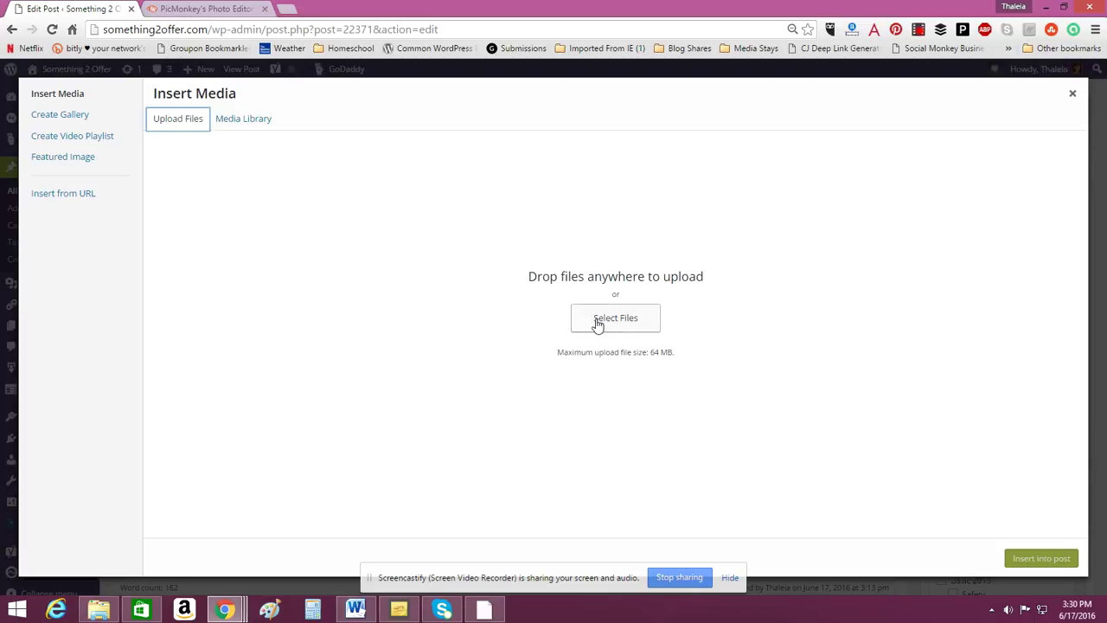
{"action": "left_click", "coordinate": [599, 322]}
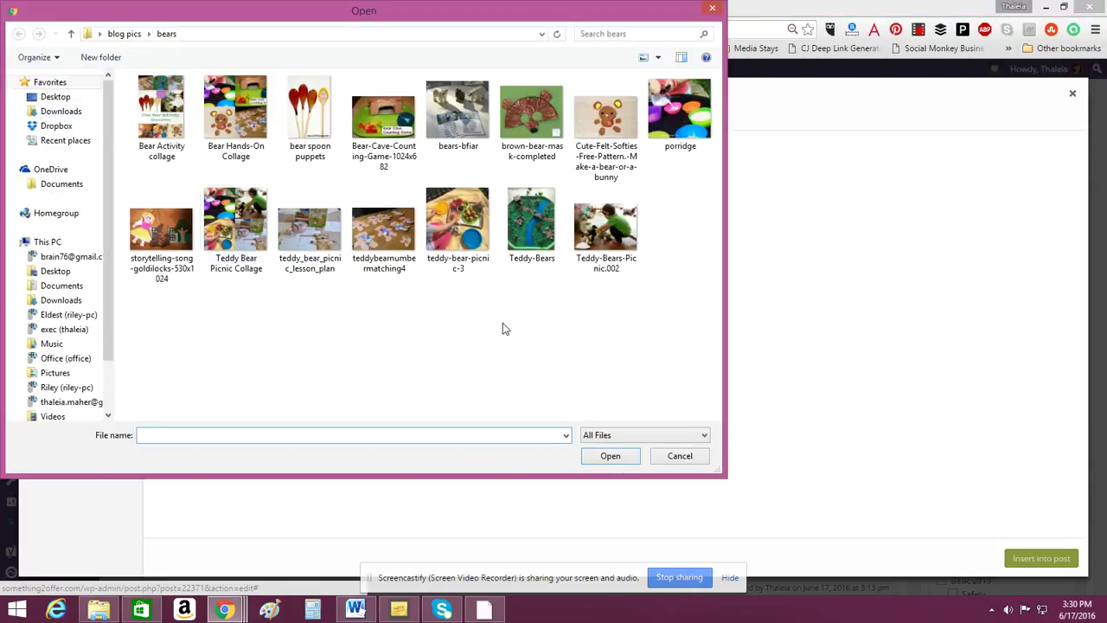
{"action": "left_click", "coordinate": [162, 108]}
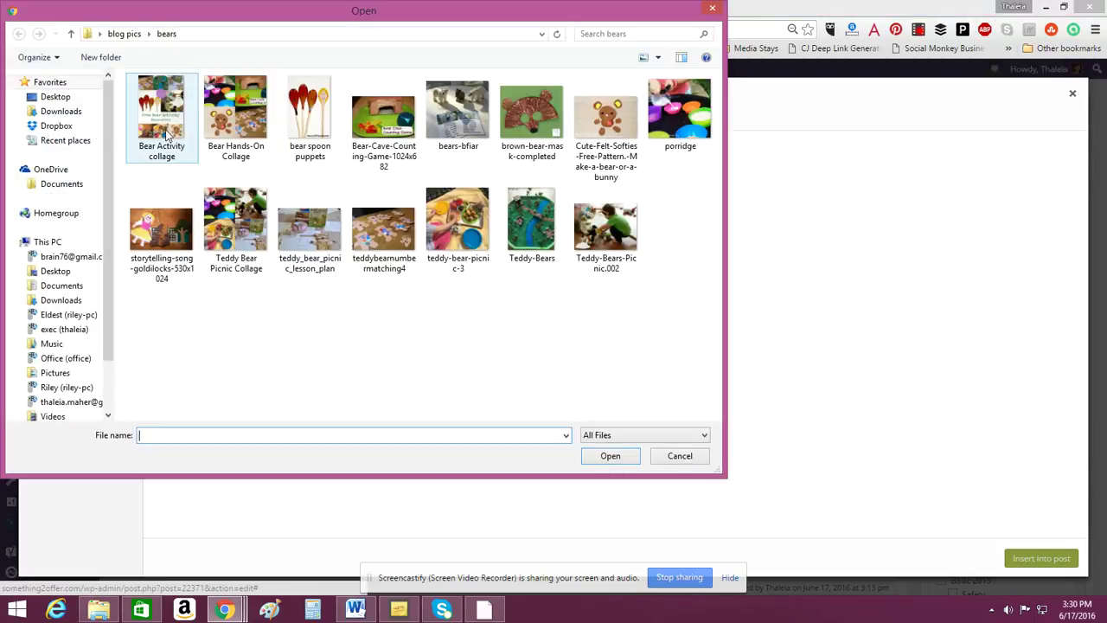
{"action": "left_click", "coordinate": [600, 456]}
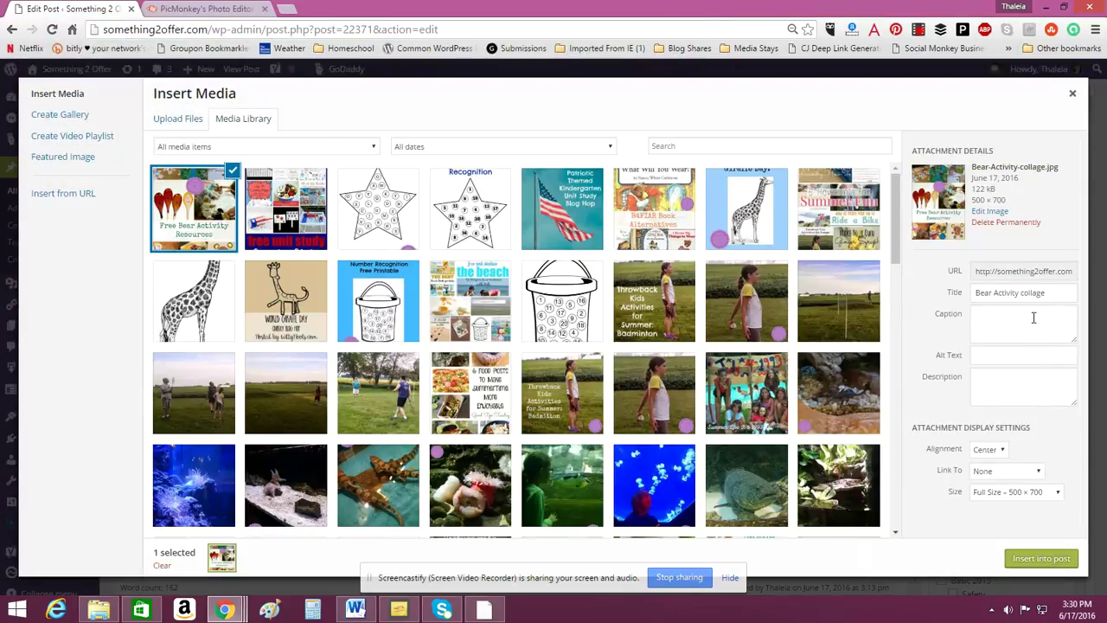
- Set the collage's alt text and description to "Free Bear Activity Resources" and insert the image into the post
{"action": "left_click", "coordinate": [1003, 354]}
{"action": "right_click", "coordinate": [974, 354]}
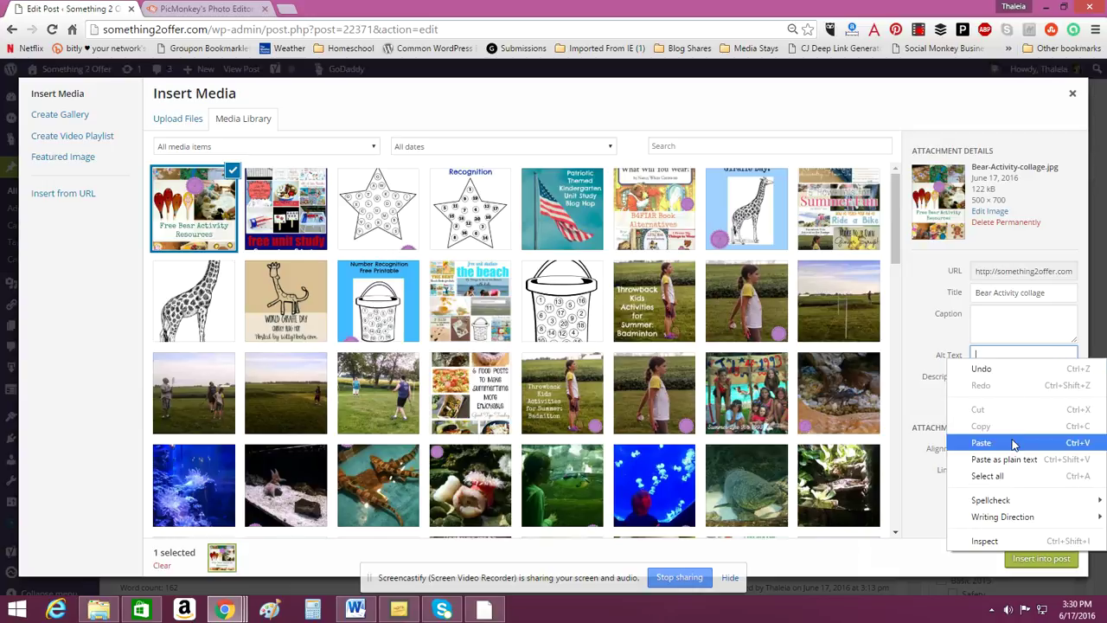
{"action": "left_click", "coordinate": [1014, 442]}
{"action": "left_click", "coordinate": [1012, 388]}
{"action": "right_click", "coordinate": [1012, 387]}
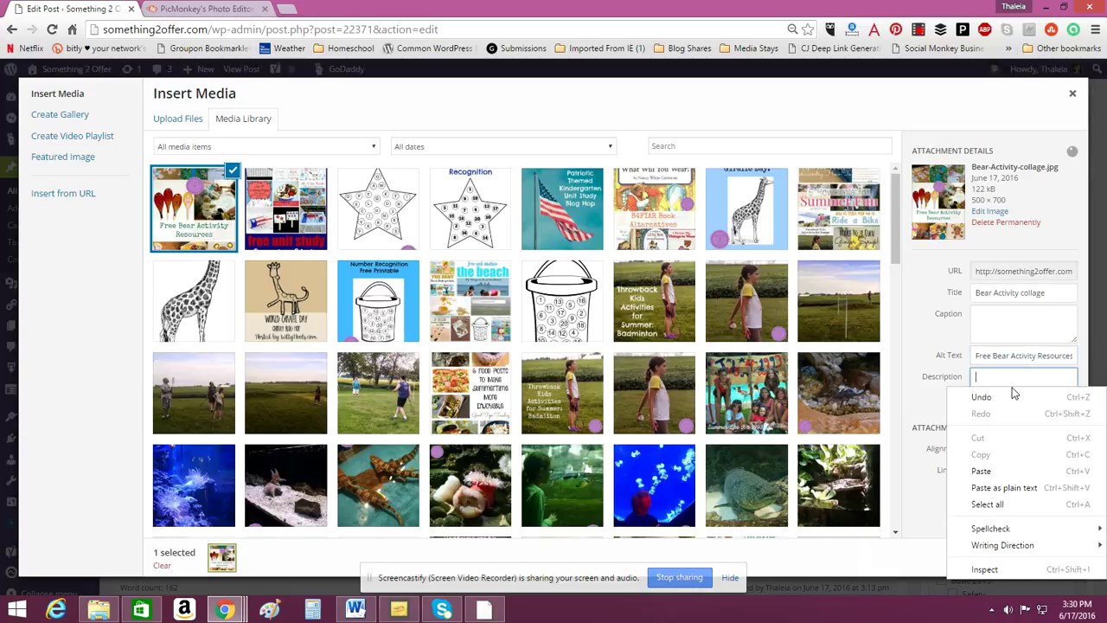
{"action": "left_click", "coordinate": [1009, 468]}
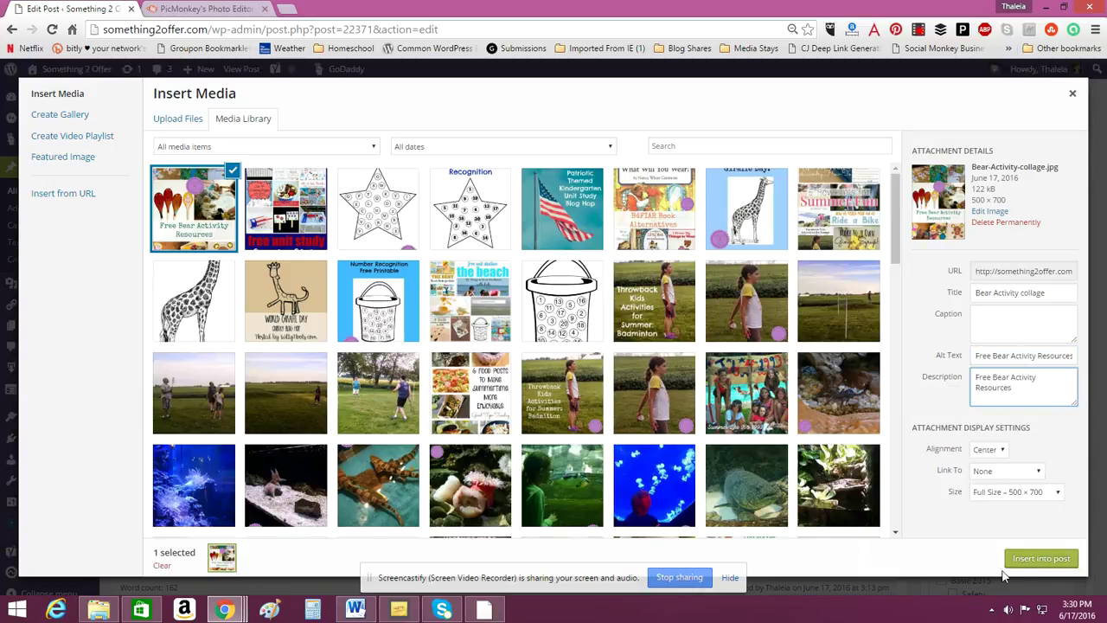
{"action": "left_click", "coordinate": [1041, 559]}
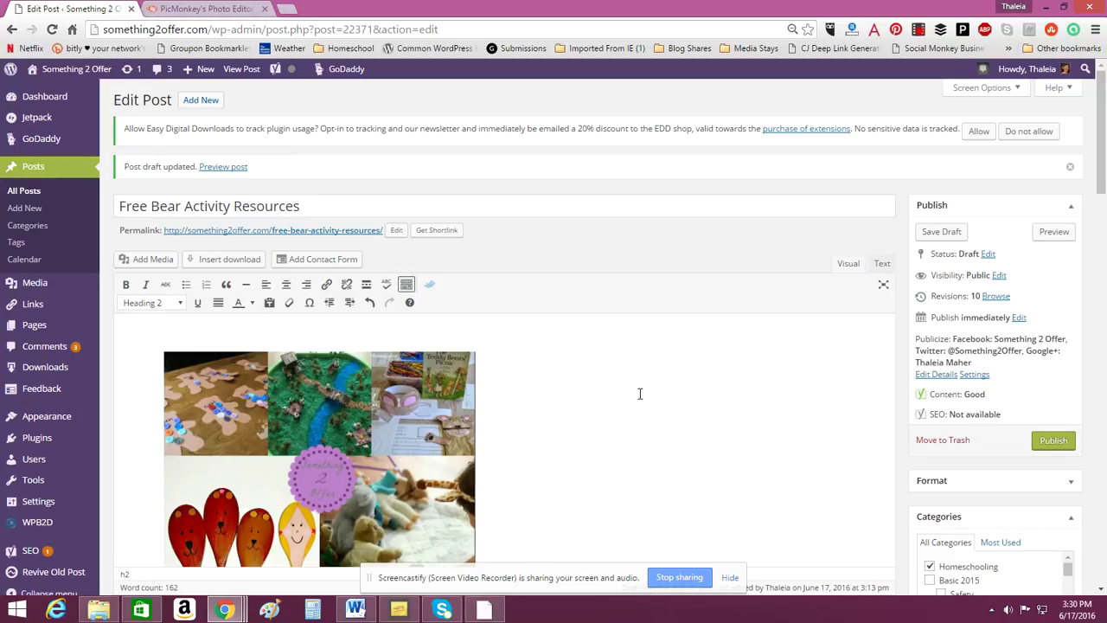
- Add a Read More break on a new line between the collage and the "Teddy Bear Picnic Activities and Ideas" heading
{"action": "scroll", "coordinate": [640, 391], "scroll_direction": "down", "scroll_amount": 4}
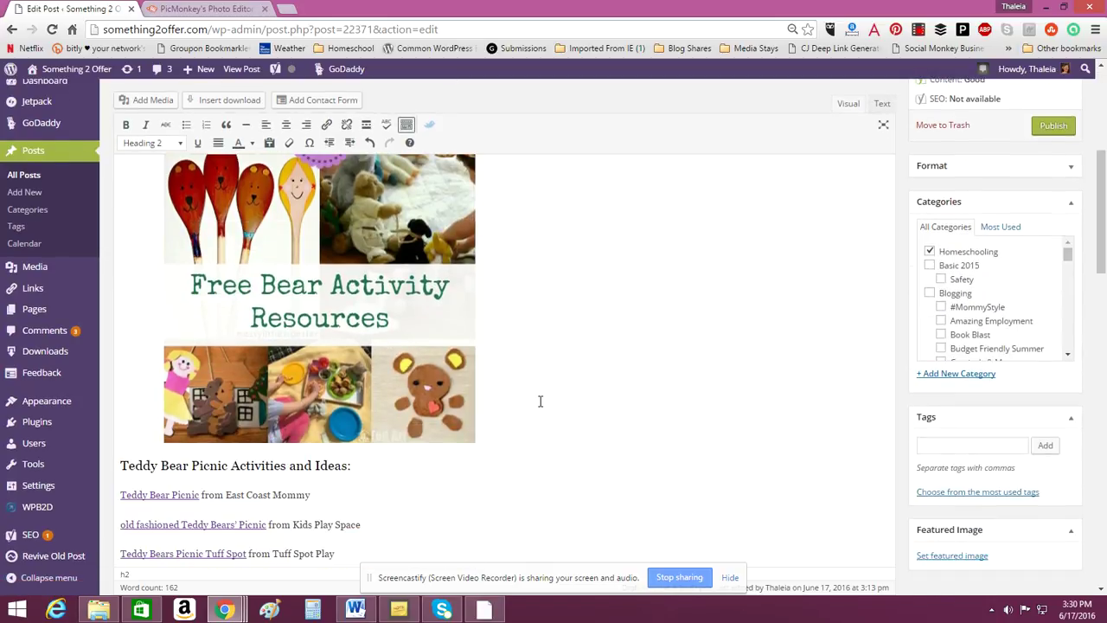
{"action": "key", "text": "Return"}
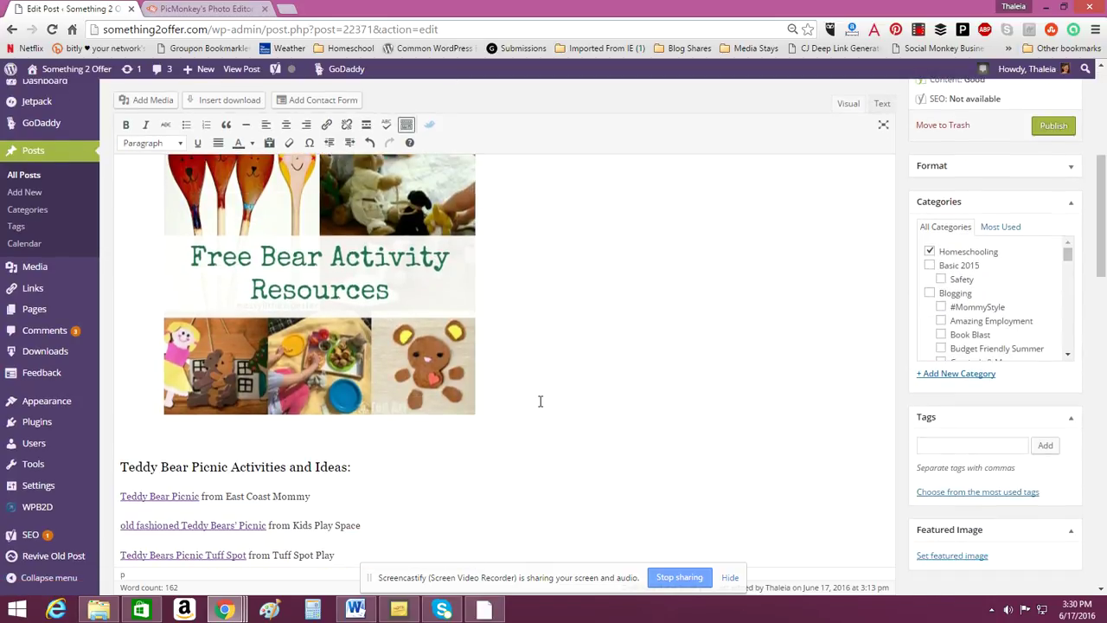
{"action": "left_click", "coordinate": [366, 125]}
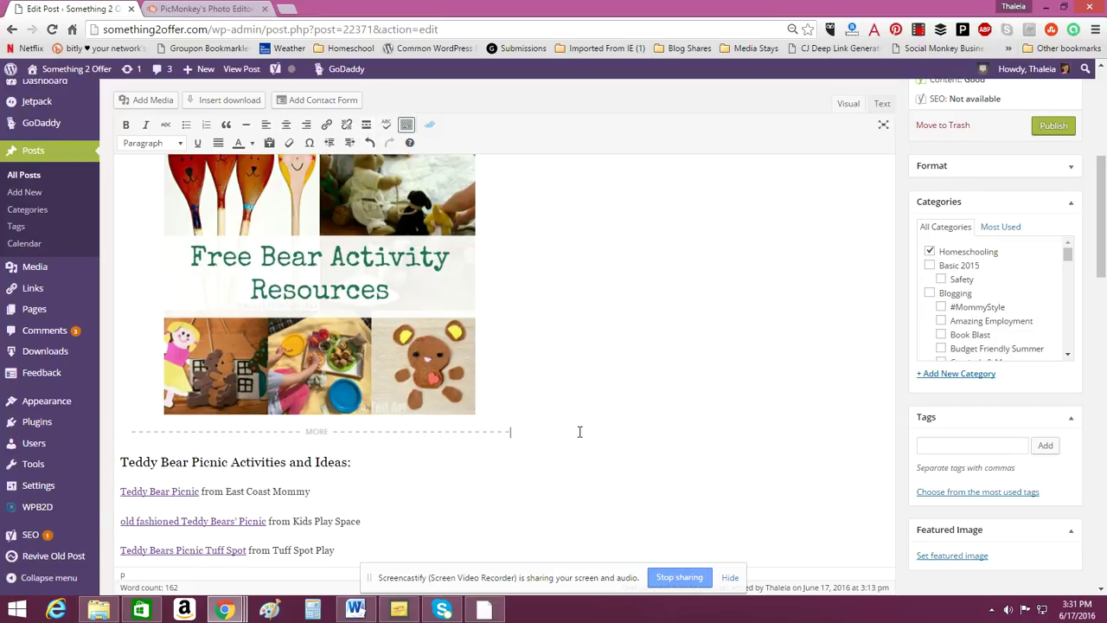
{"action": "scroll", "coordinate": [580, 431], "scroll_direction": "down", "scroll_amount": 2}
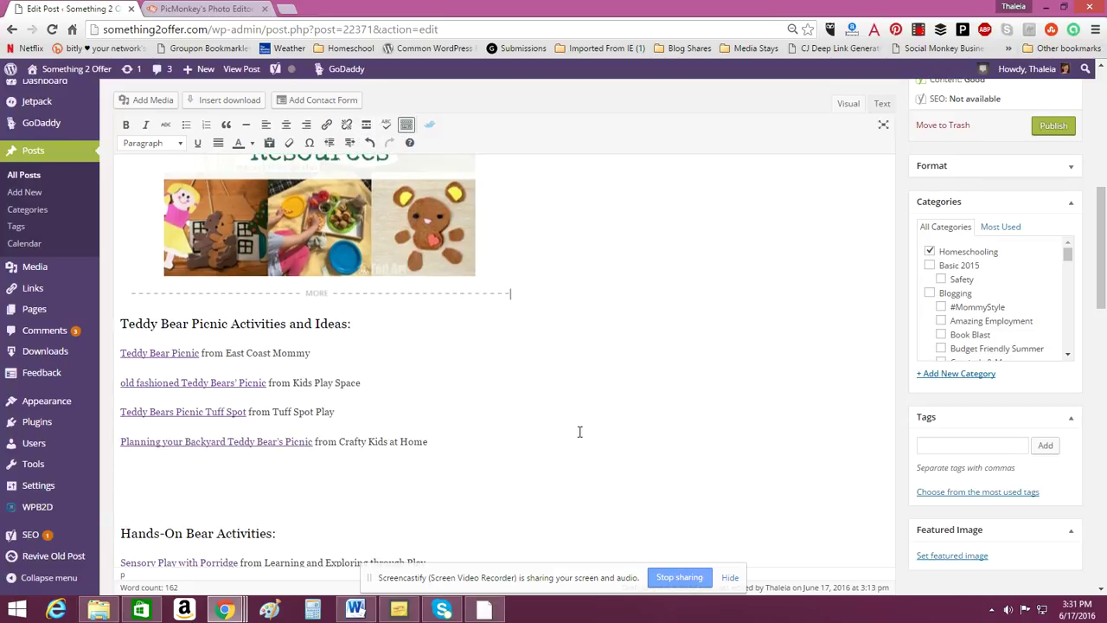